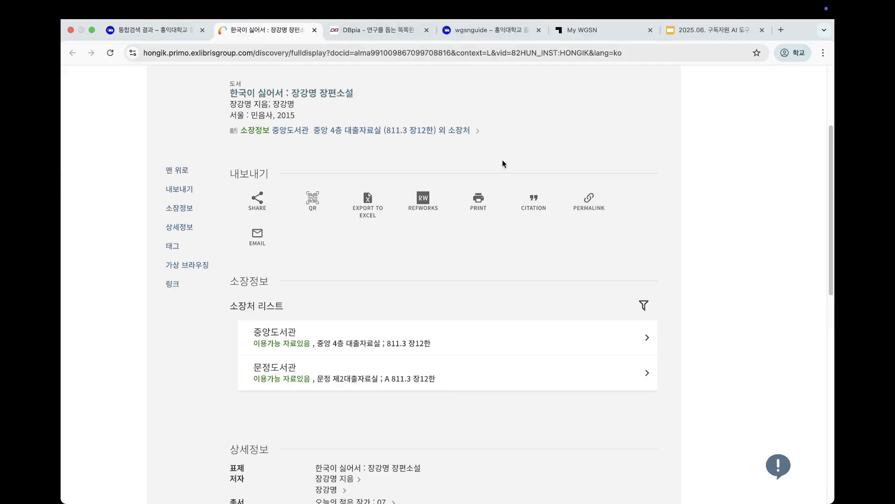
Switch to advanced search on the book record for 한국이 싫어서 and look over the search options and record sections
scroll(499, 178, up, 5)
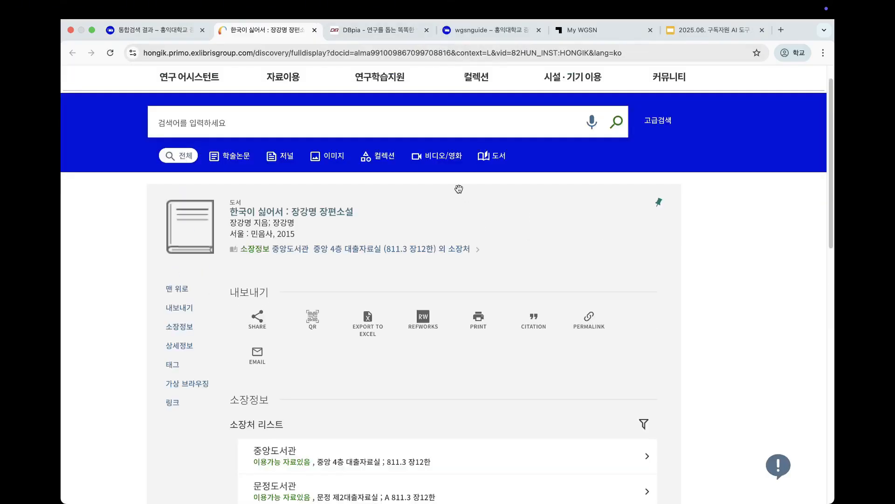
scroll(472, 200, down, 3)
scroll(424, 258, up, 4)
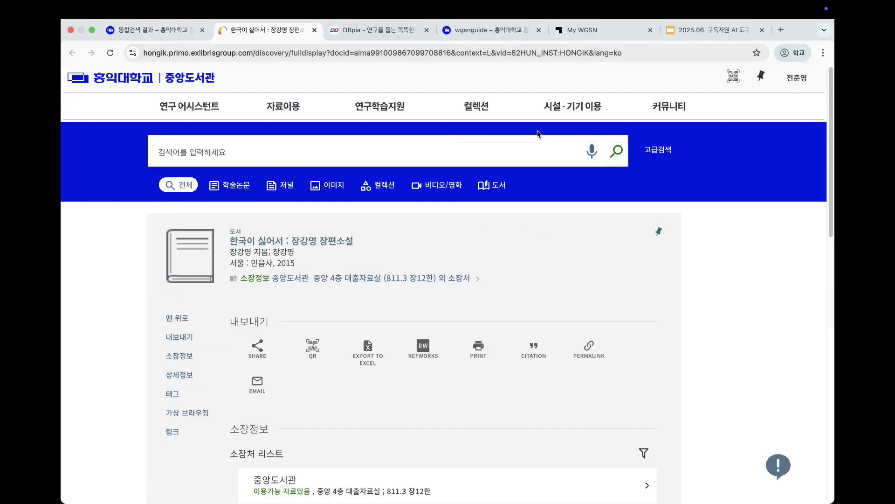
click(658, 149)
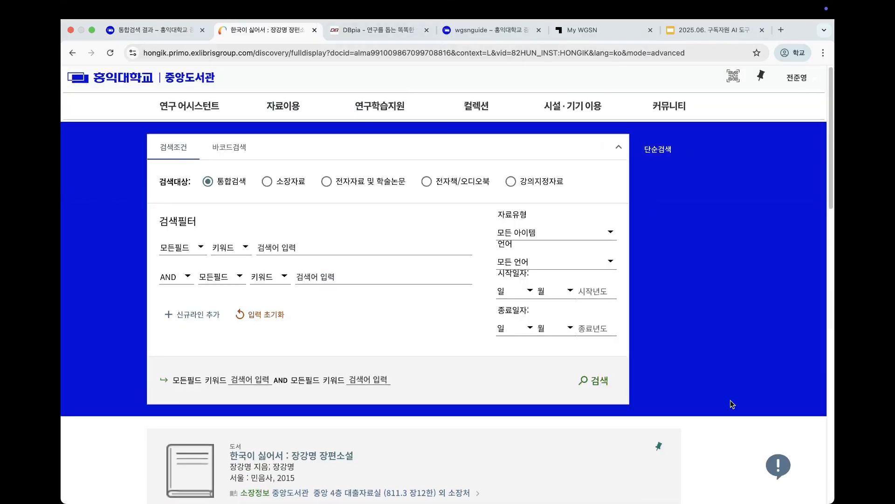
scroll(731, 404, down, 5)
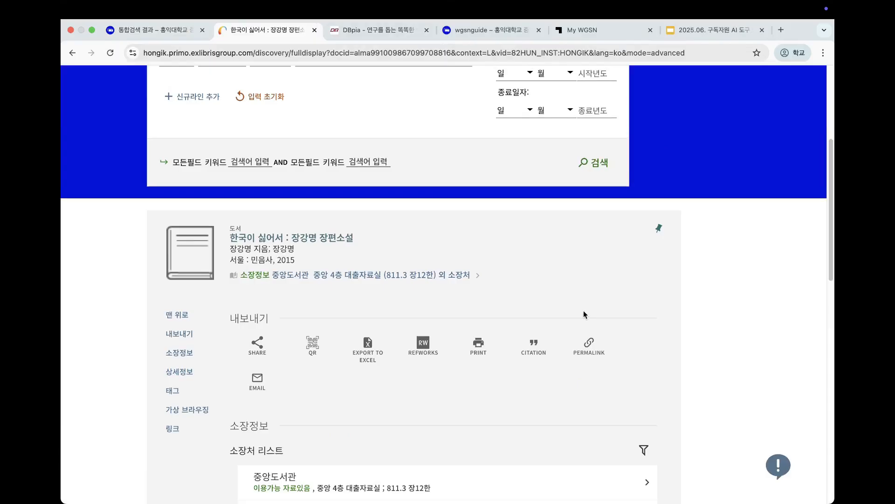
scroll(586, 314, up, 1)
scroll(584, 314, up, 5)
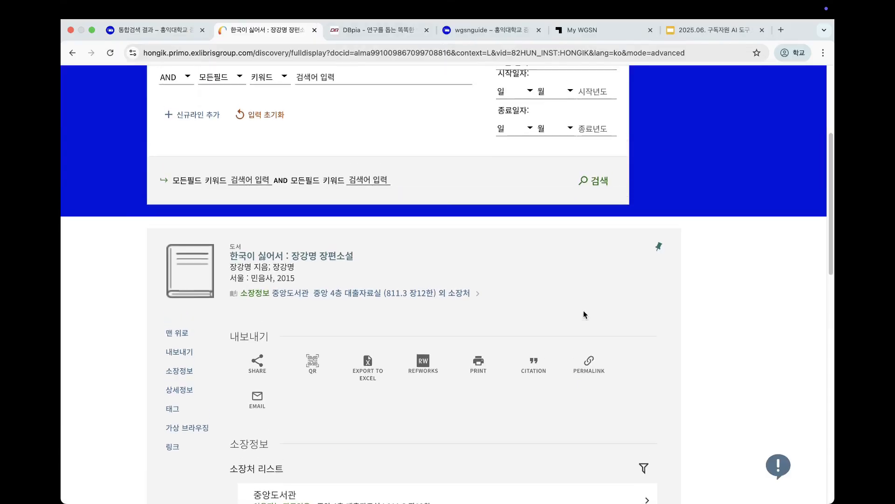
scroll(584, 310, down, 10)
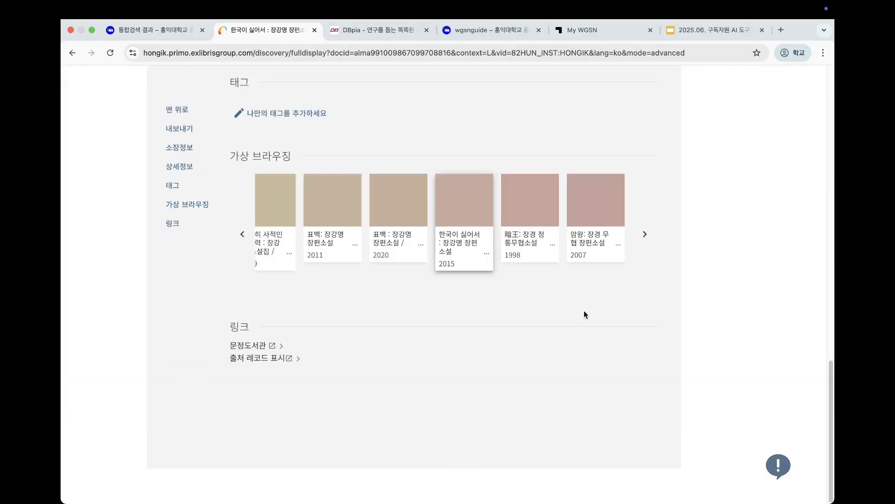
scroll(584, 310, up, 10)
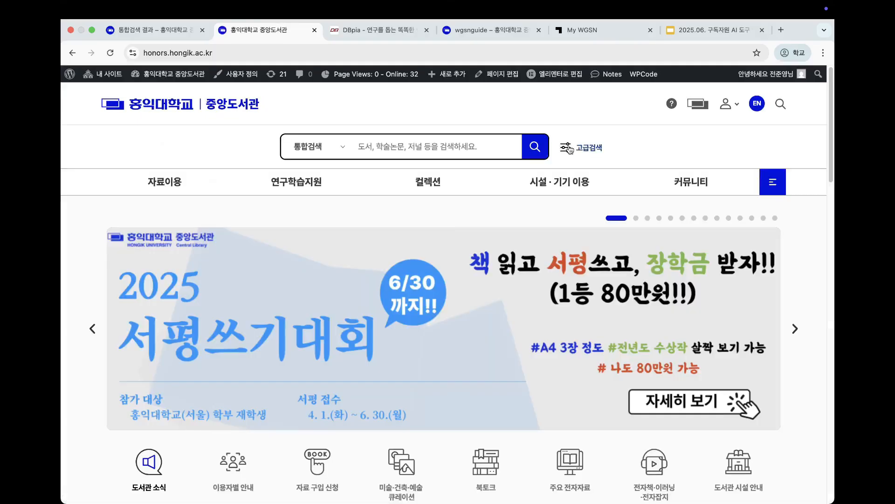
Open the Primo 연구 어시스턴트 from the library's advanced search page and ask the sample question about Picasso's Paris life and artistic style
click(572, 148)
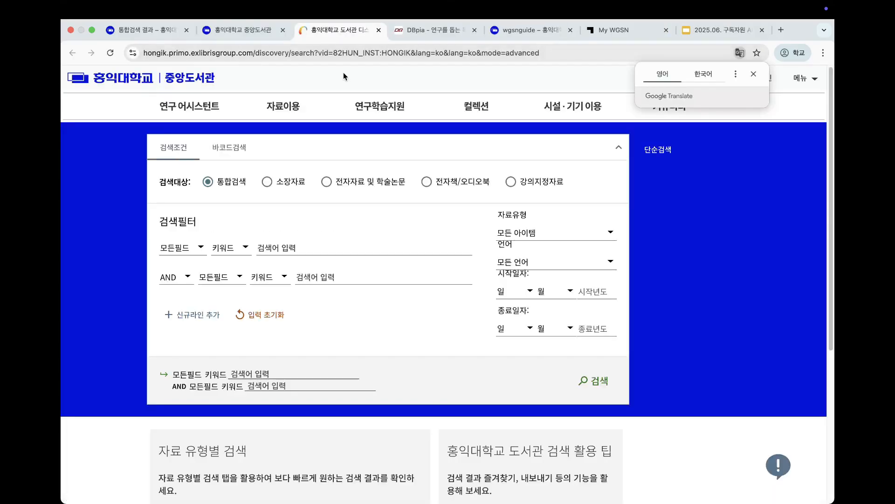
click(189, 108)
click(325, 31)
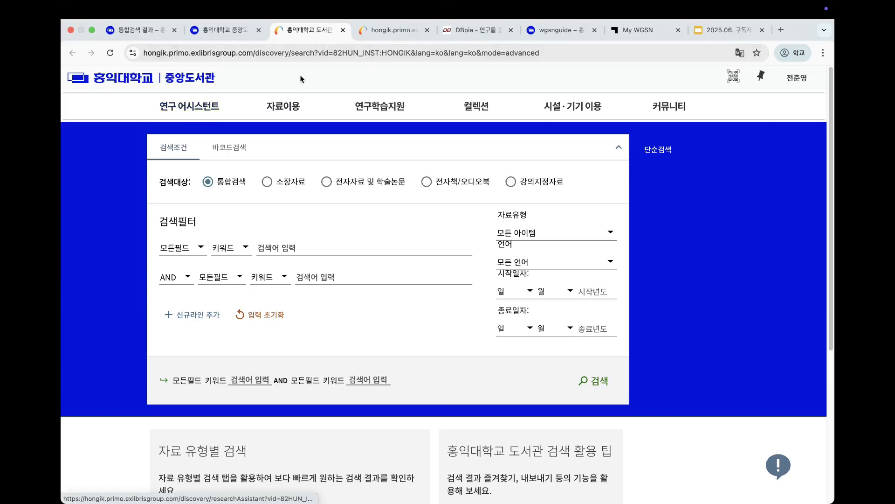
click(384, 31)
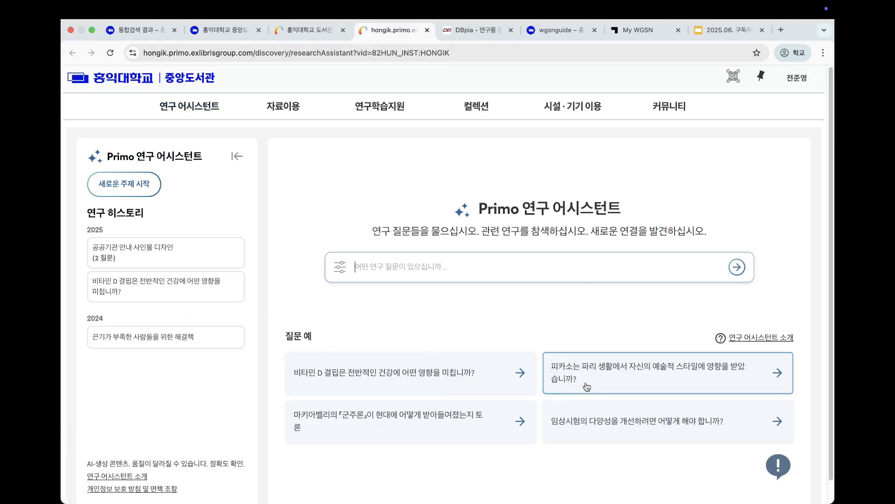
click(637, 376)
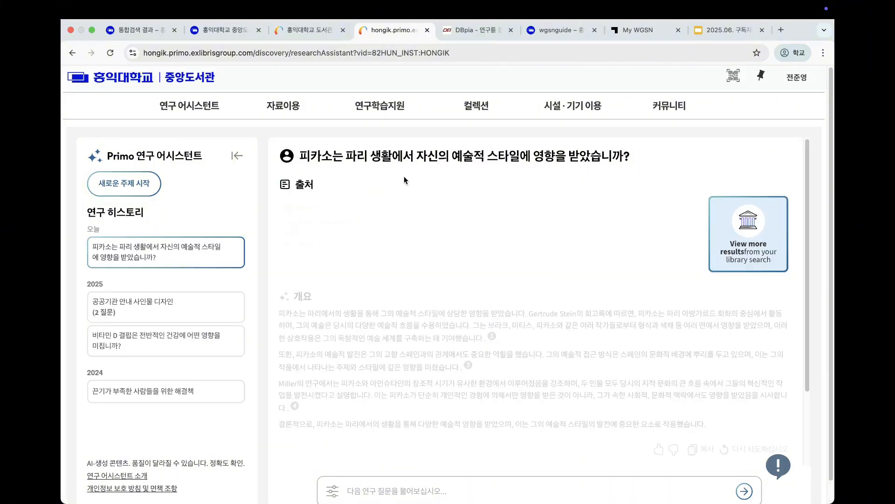
Retrace the route from the library home page through 고급검색 to the 연구 어시스턴트 and return to the Picasso answer
key(ctrl+shift+Tab)
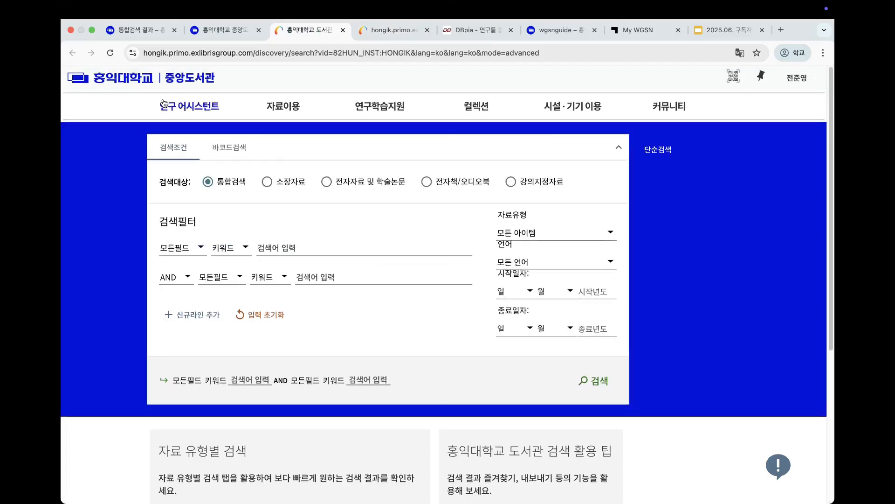
click(166, 78)
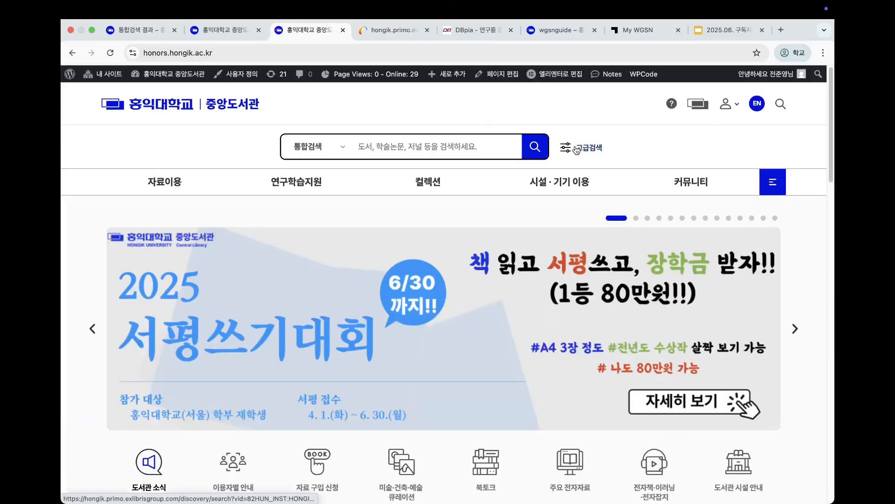
click(577, 149)
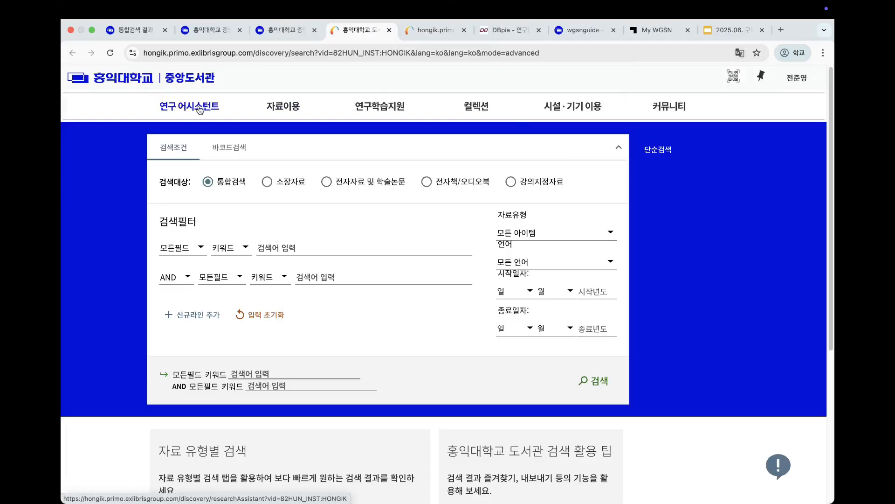
click(200, 109)
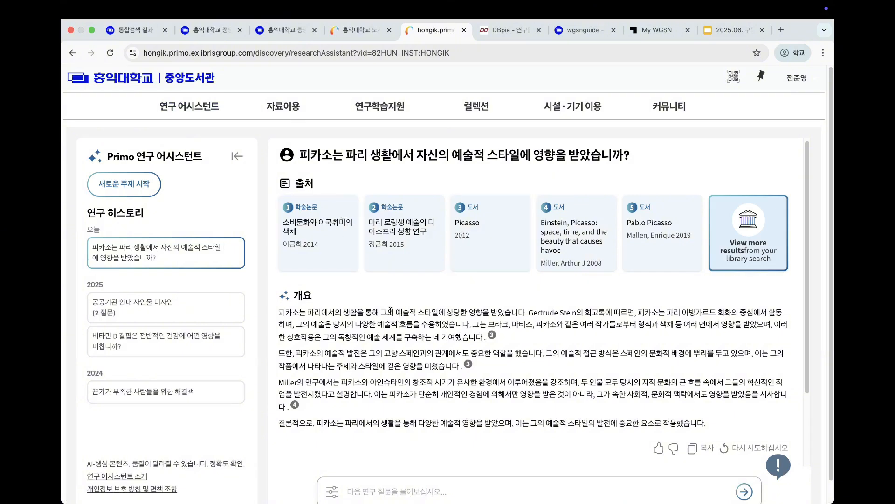
Review the Picasso answer's source cards, overview text and related research questions
scroll(423, 318, down, 3)
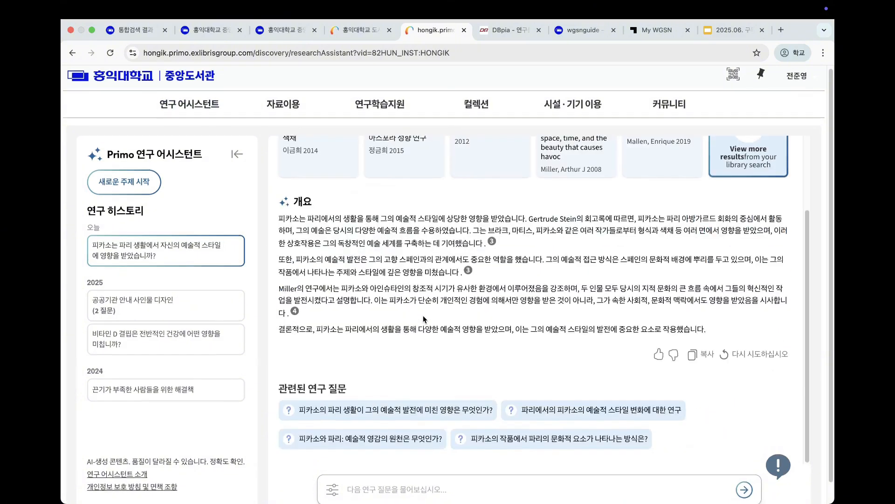
scroll(423, 319, up, 3)
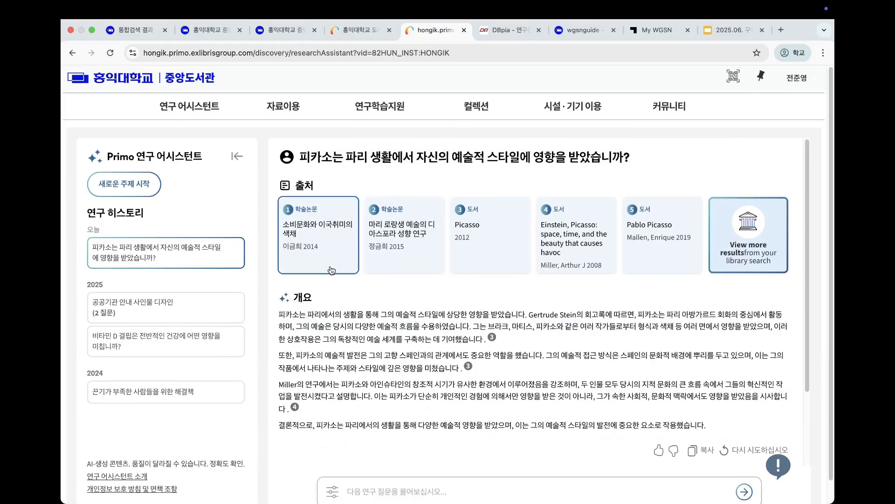
scroll(359, 273, down, 1)
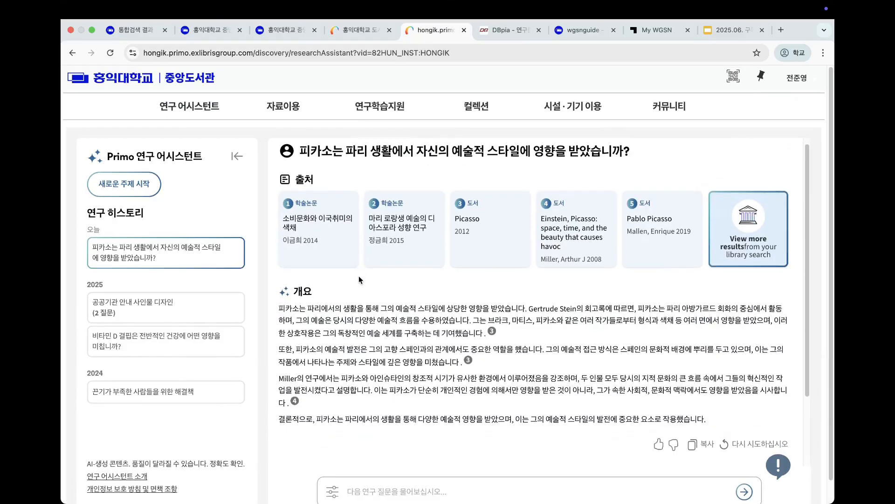
scroll(359, 280, down, 3)
scroll(360, 279, up, 4)
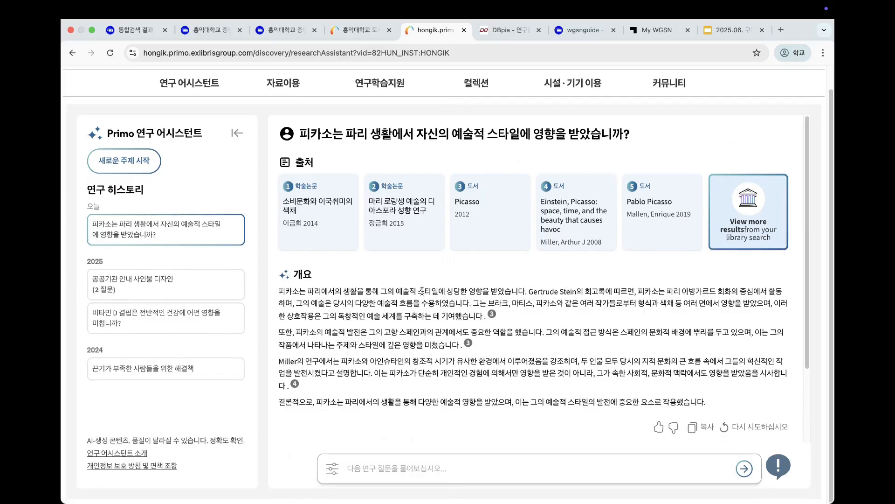
scroll(531, 340, down, 3)
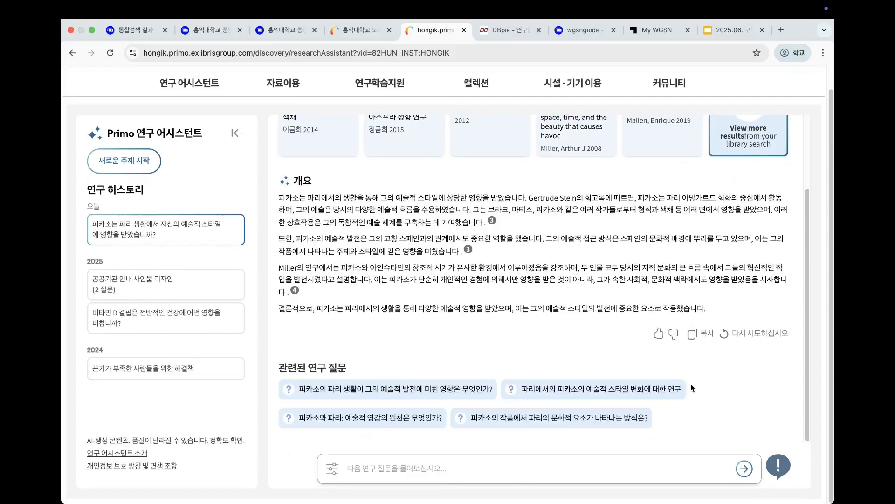
scroll(653, 392, up, 2)
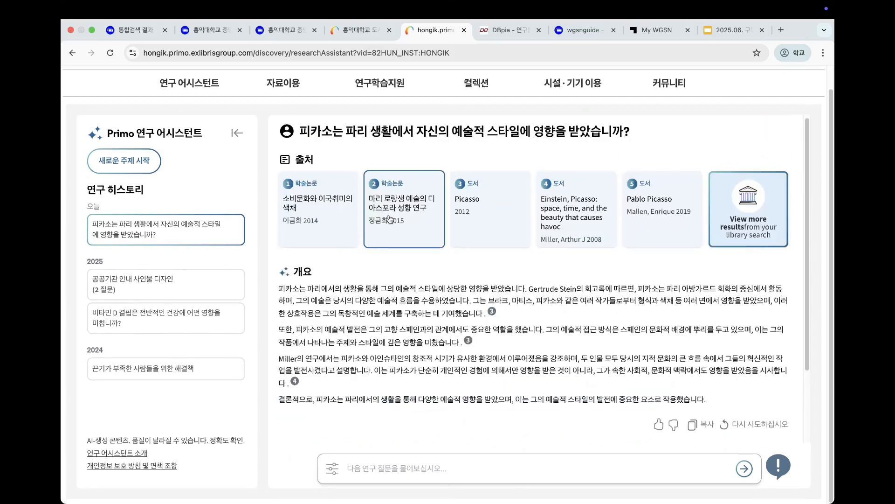
Expand the source 소비문화와 이국취미의 색채, open its full record and look over the library services and details
click(317, 205)
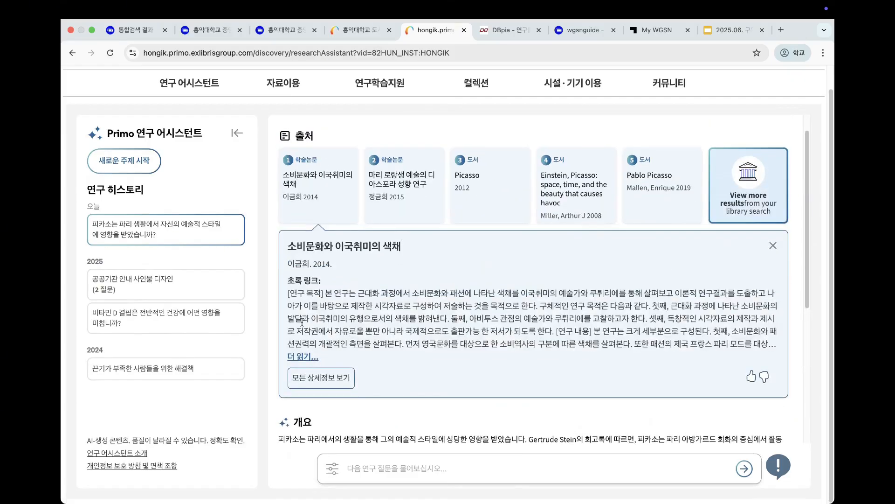
click(313, 385)
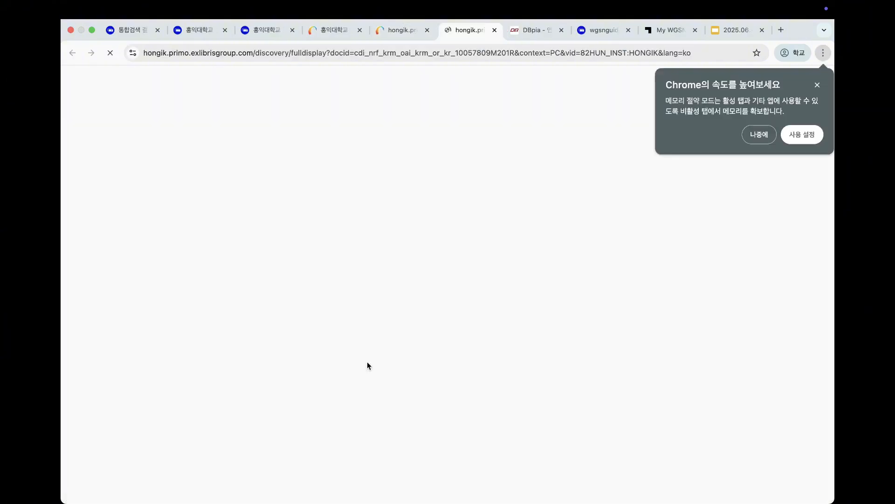
scroll(407, 328, down, 3)
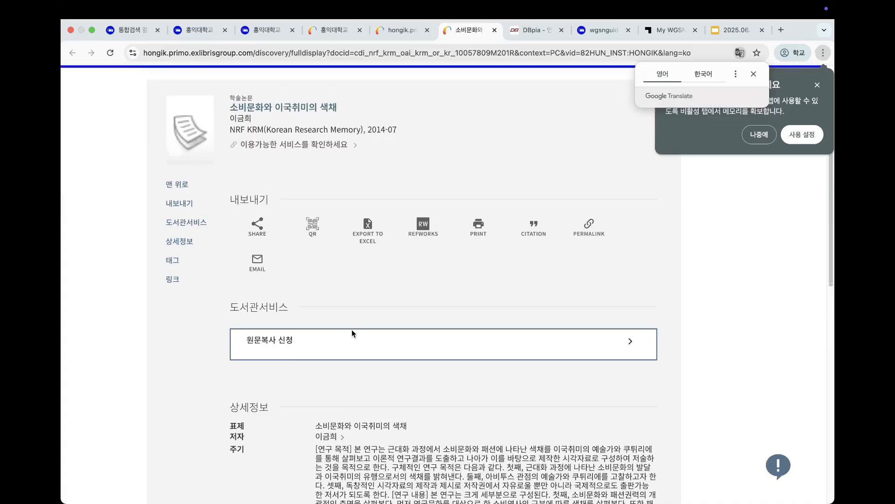
scroll(385, 331, down, 3)
scroll(385, 331, up, 3)
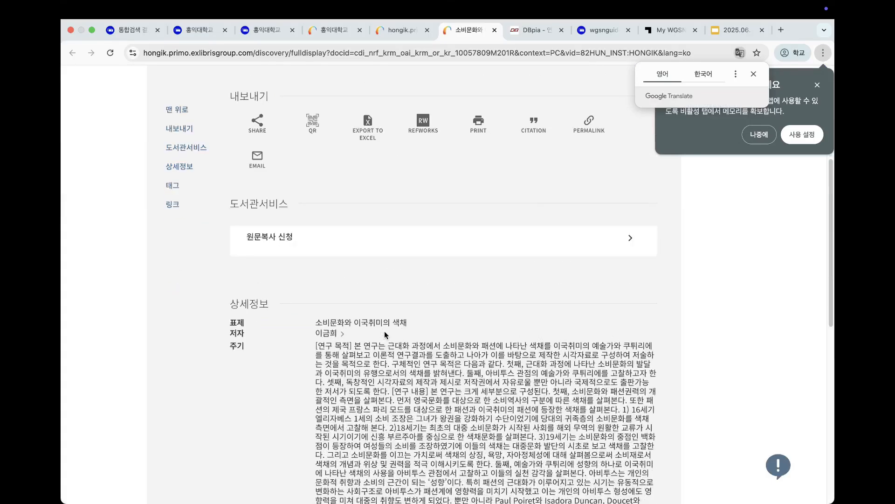
scroll(384, 335, up, 3)
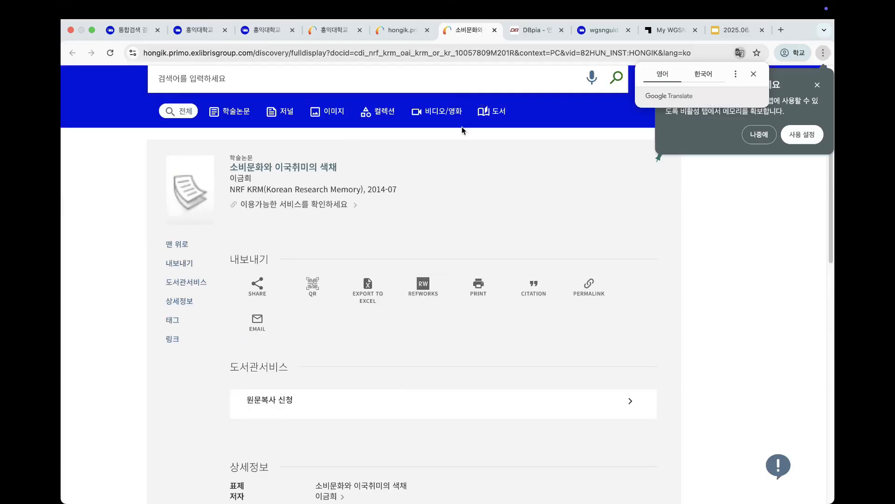
Back in the Picasso answer, preview the Einstein, Picasso source, open the full record of 마리 로랑생 예술의 디아스포라 성향 연구 and close the assistant page
click(401, 29)
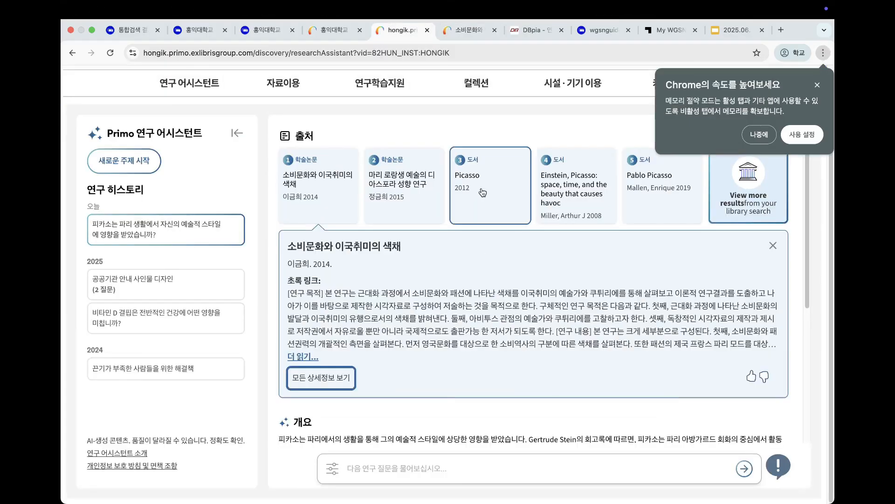
click(574, 187)
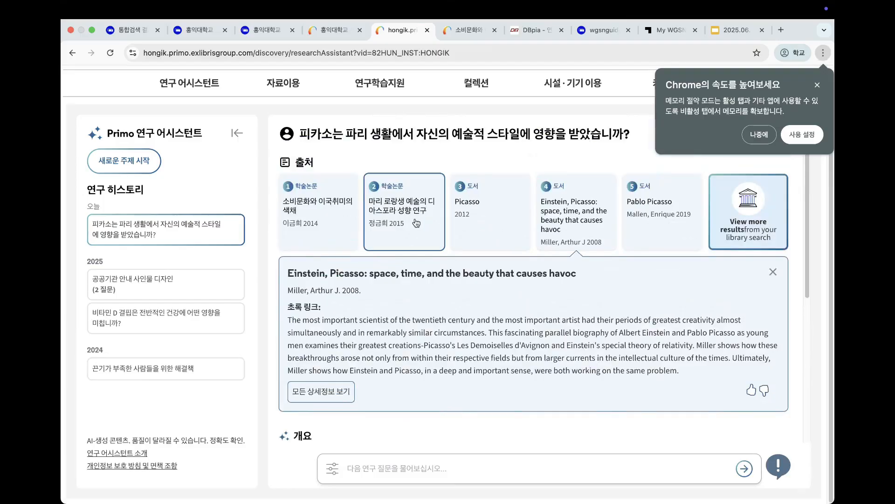
click(416, 223)
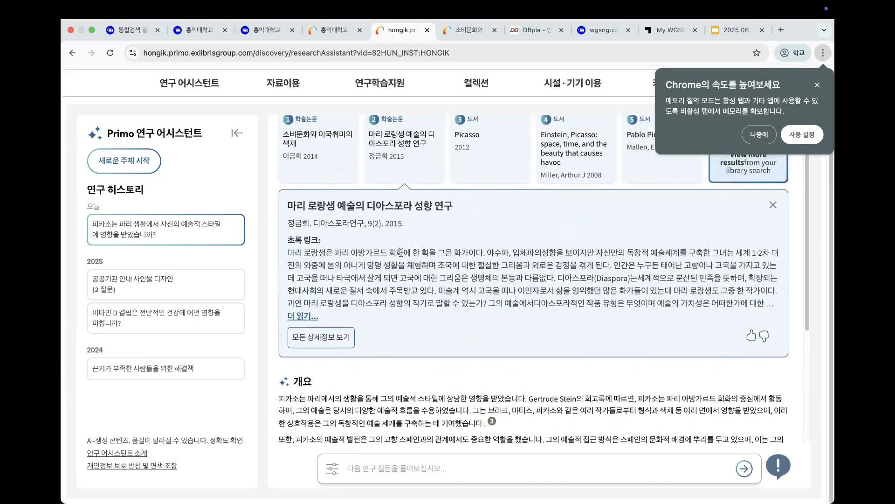
click(321, 397)
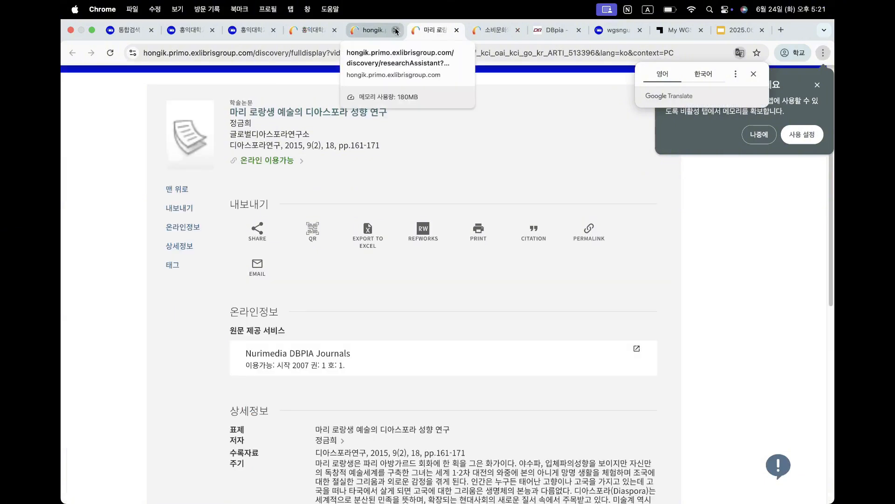
click(396, 30)
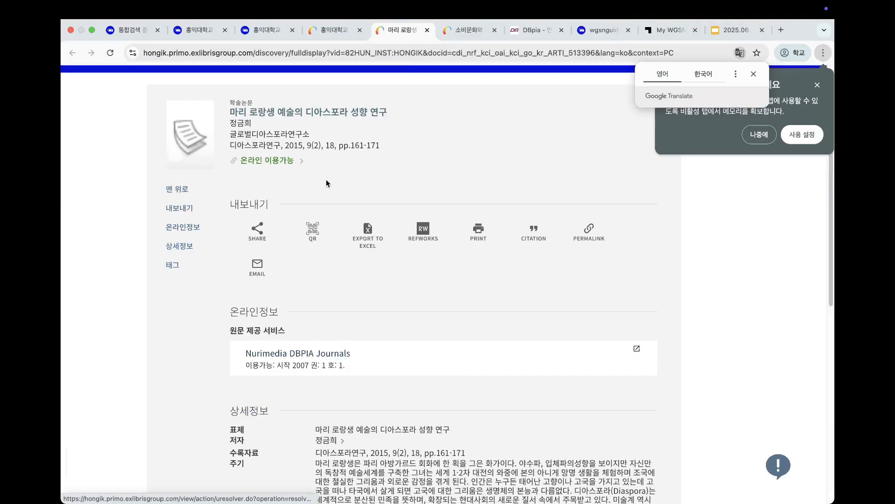
Follow the article's Nurimedia DBPIA Journals full-text link and look over the 디아스포라연구 journal page and its Top10 papers
click(311, 360)
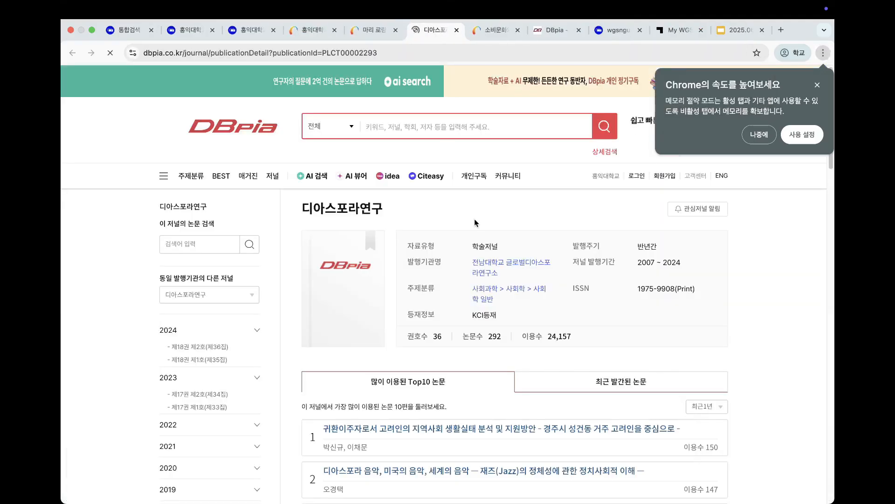
scroll(555, 270, down, 1)
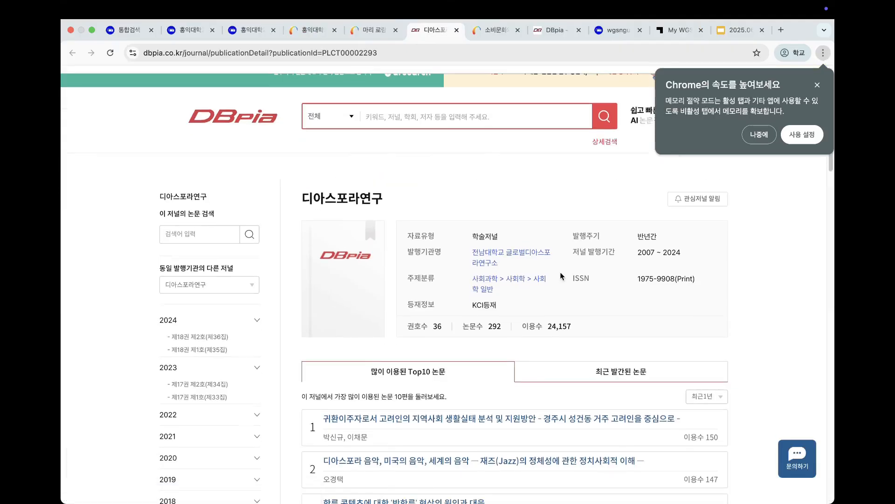
scroll(590, 291, down, 3)
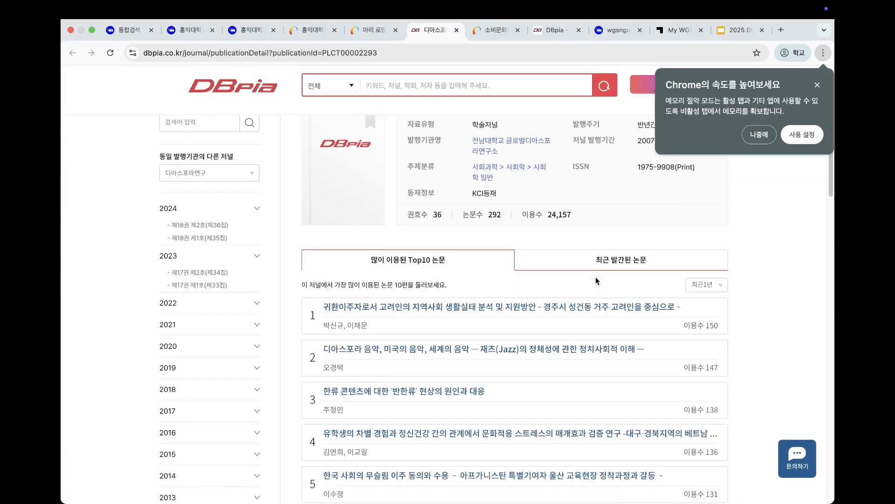
scroll(596, 281, down, 3)
scroll(466, 140, up, 1)
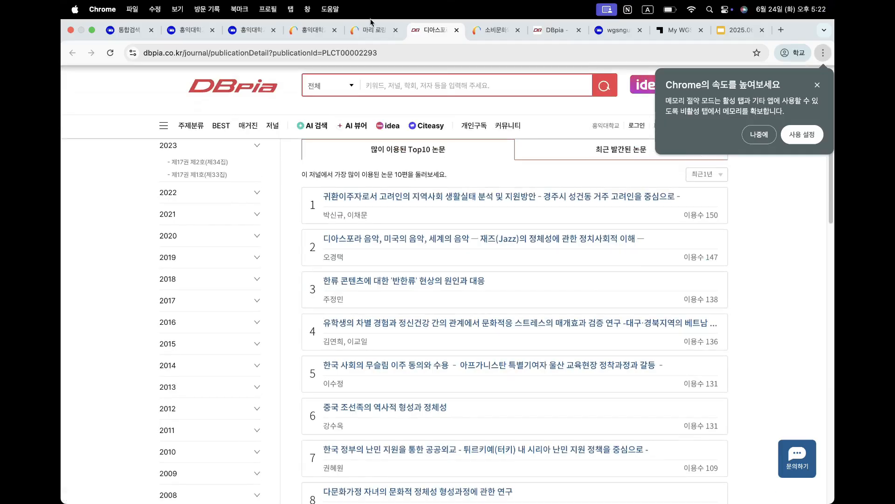
Close the leftover advanced search page and the extra DBpia page among the open browser pages
click(371, 23)
click(334, 24)
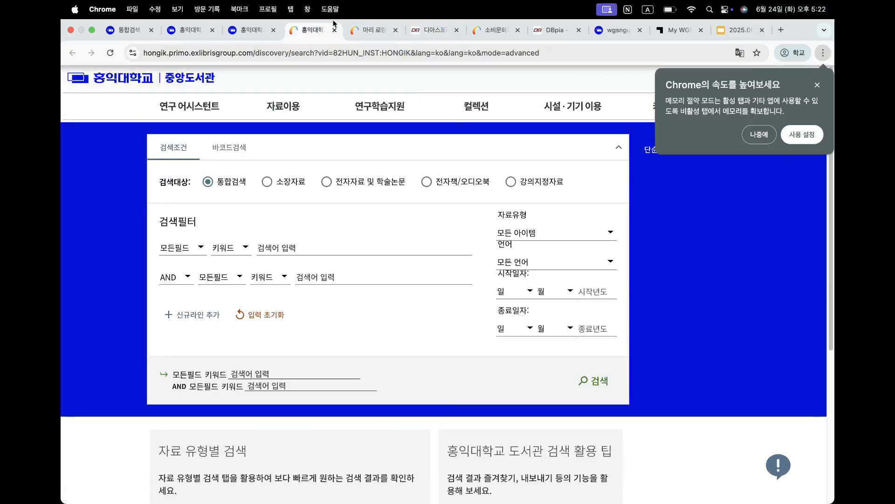
click(335, 30)
click(372, 30)
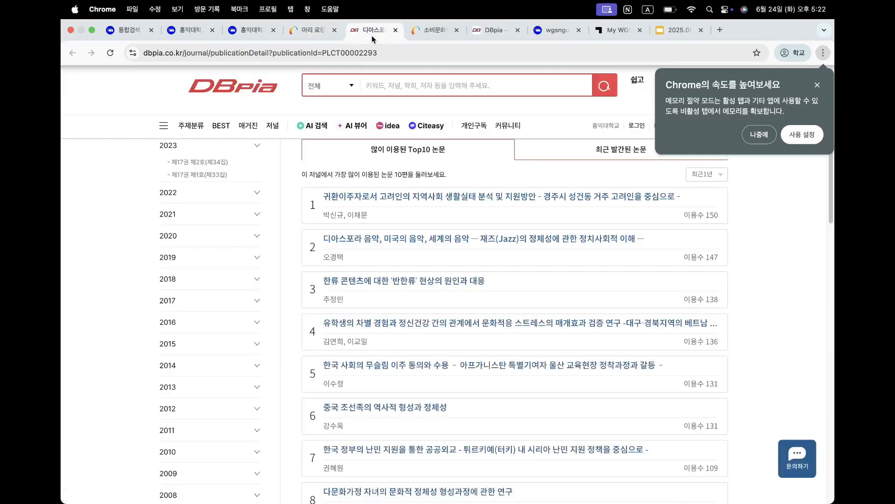
click(421, 31)
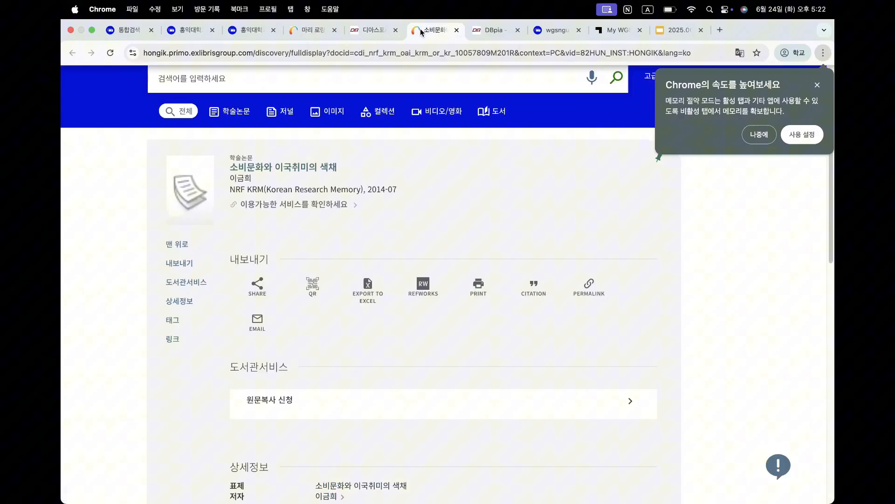
click(488, 35)
key(super+w)
Close the 소비문화와 이국취미의 색채 record and the open 디아스포라연구 journal page
click(418, 30)
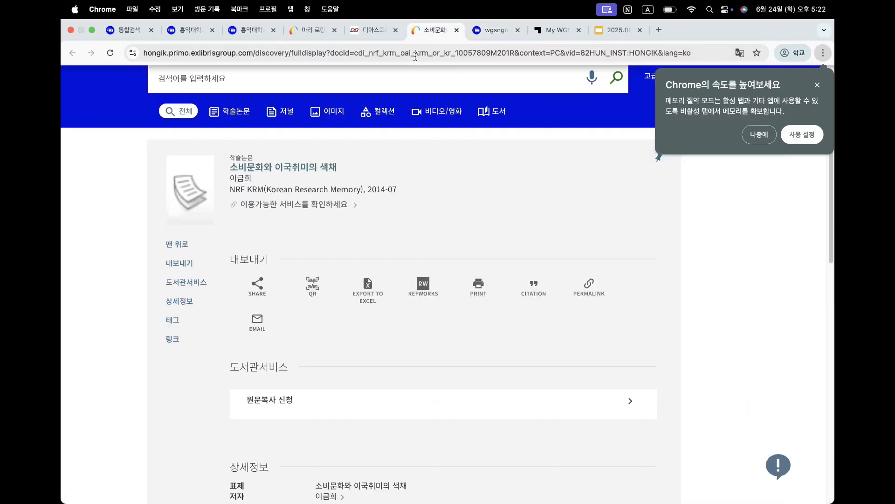
scroll(364, 154, down, 3)
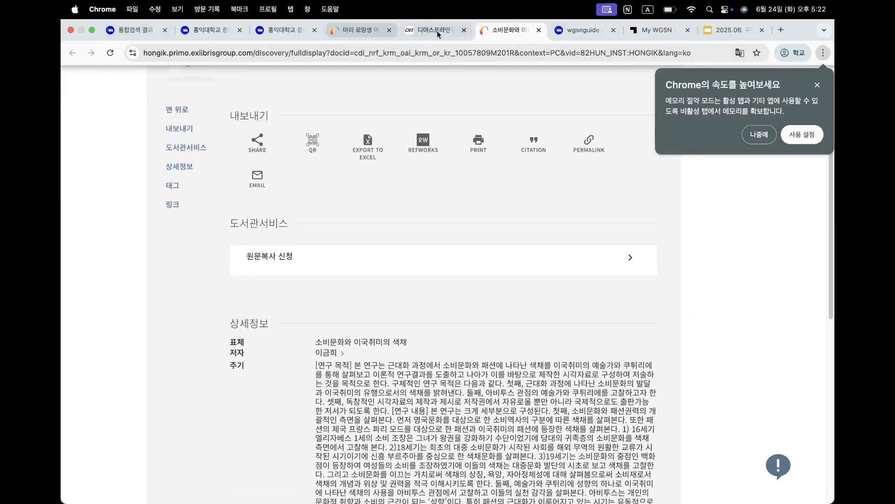
click(538, 30)
click(432, 31)
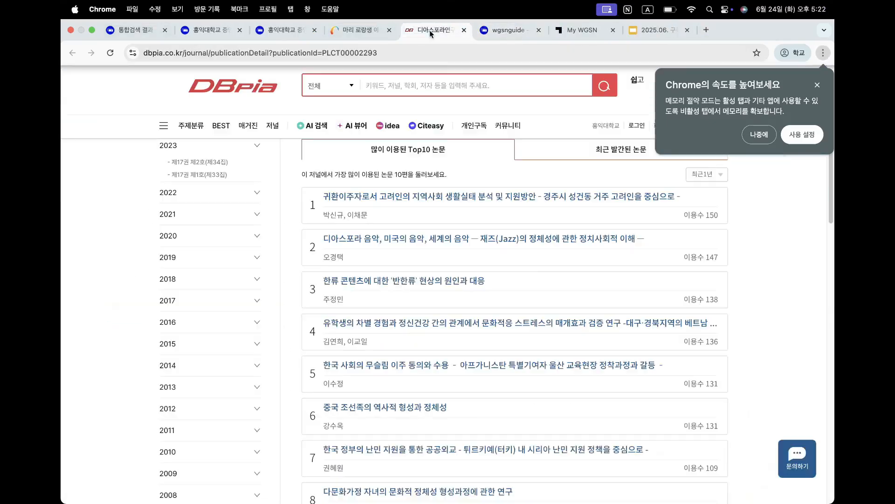
click(463, 30)
Return to the 마리 로랑생 예술의 디아스포라 성향 연구 record and follow its Nurimedia DBPIA Journals full-text link
click(360, 29)
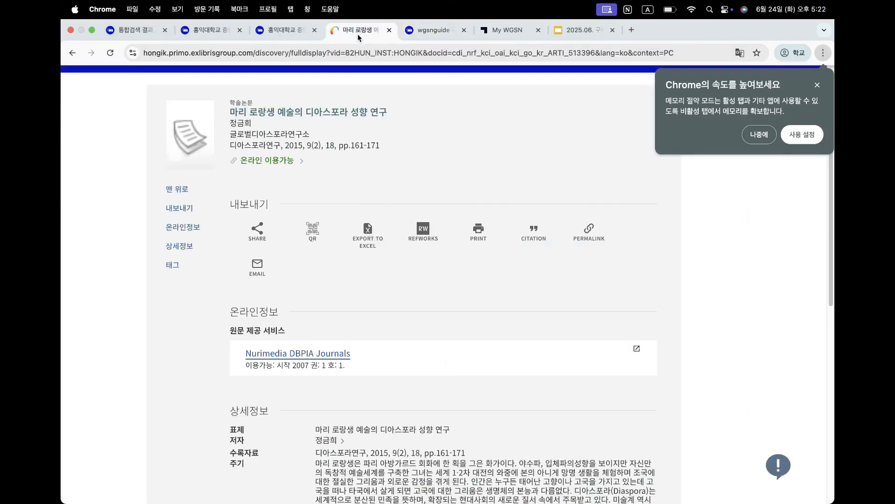
scroll(366, 125, up, 1)
scroll(366, 125, up, 2)
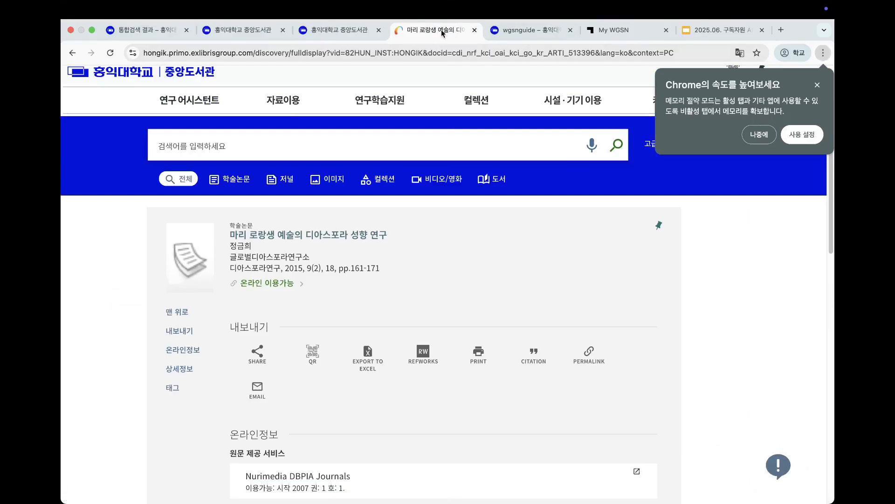
scroll(410, 253, down, 3)
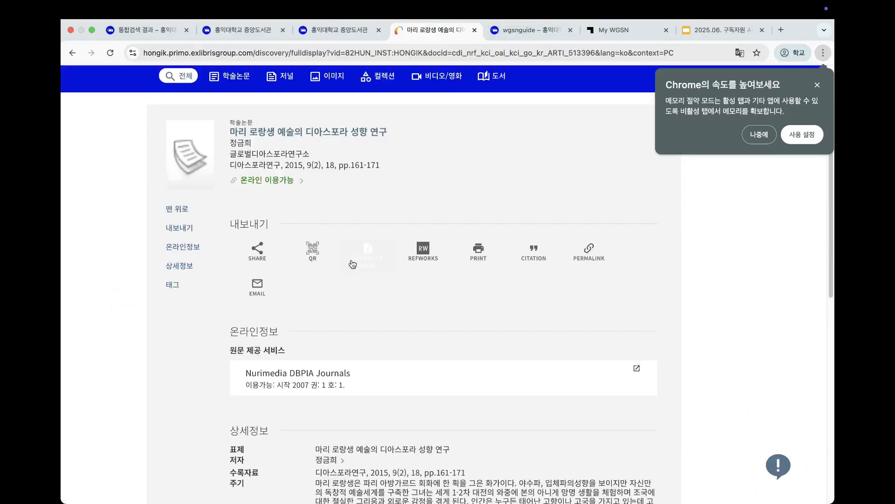
click(321, 375)
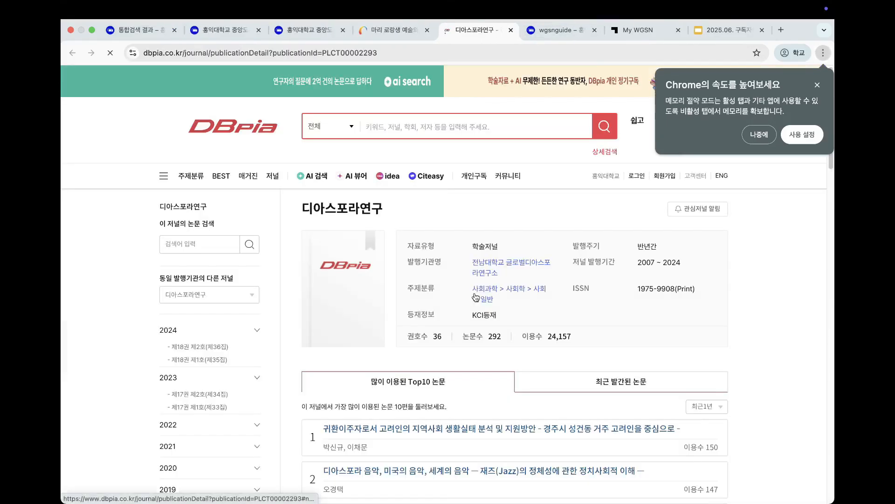
Look over the 디아스포라연구 journal's details, issue years and most-used Top10 papers on DBpia
scroll(476, 298, down, 2)
scroll(451, 303, down, 3)
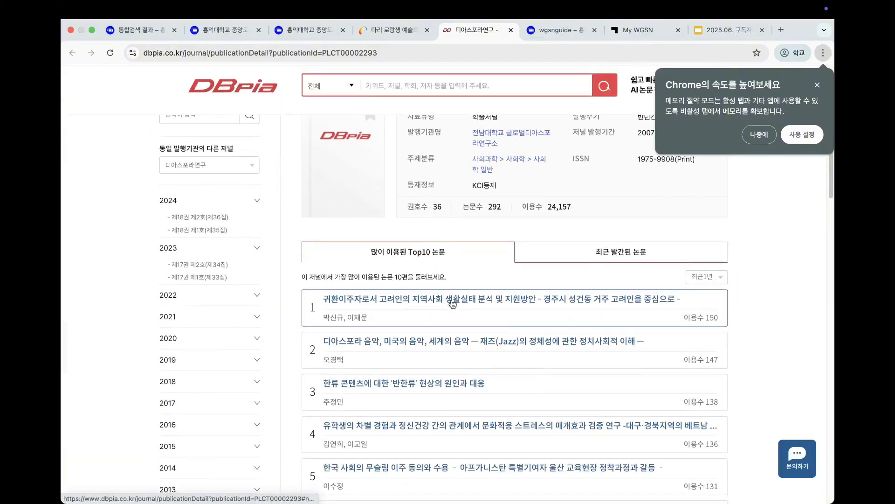
scroll(454, 304, up, 5)
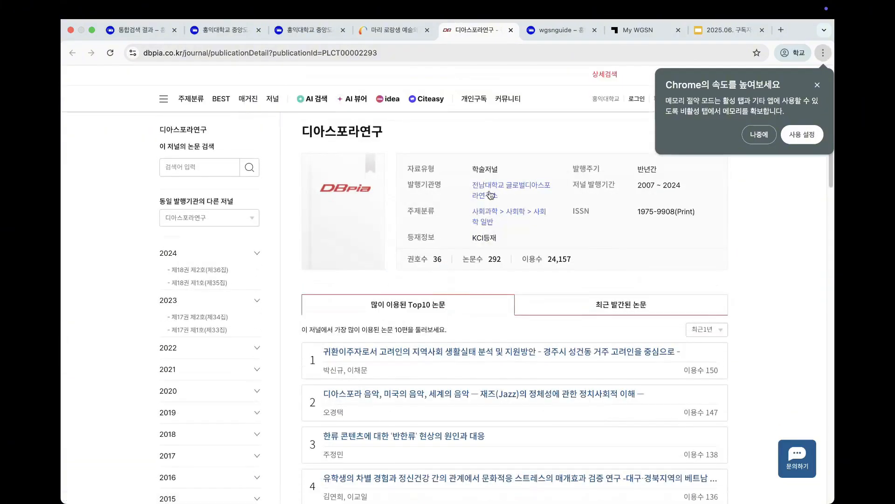
click(394, 30)
click(470, 33)
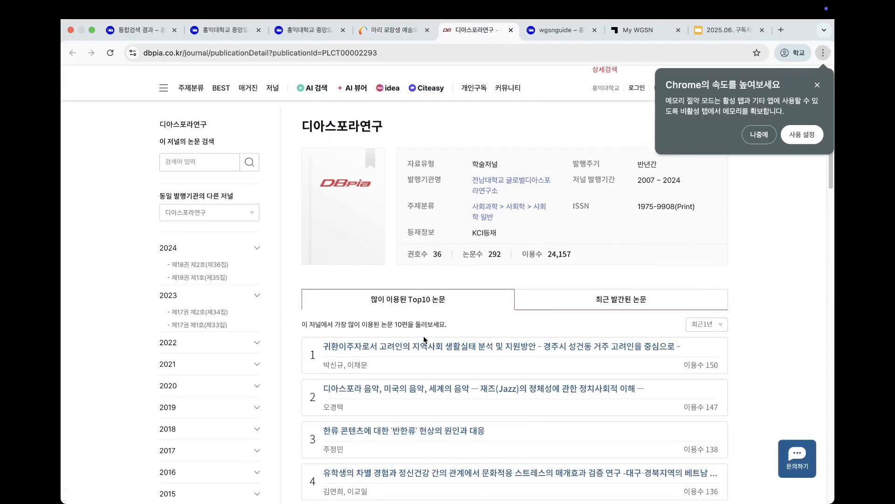
scroll(424, 336, down, 5)
scroll(425, 338, down, 10)
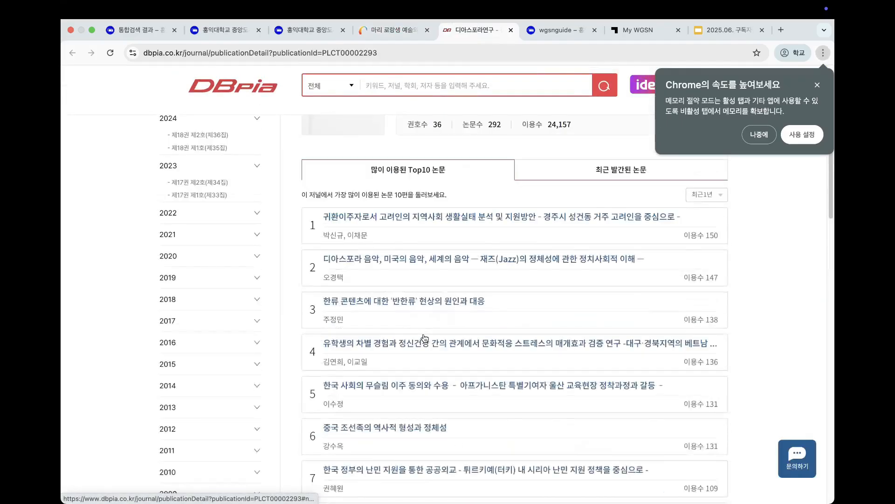
scroll(424, 332, up, 10)
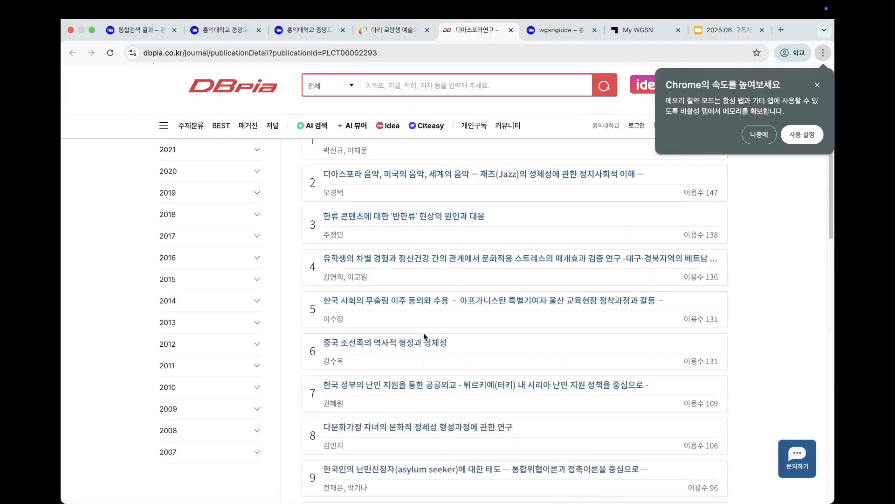
Open the jazz identity article 디아스포라 음악, 미국의 음악, 세계의 음악 from the Top10 papers and view it in DBpia's AI viewer
click(449, 358)
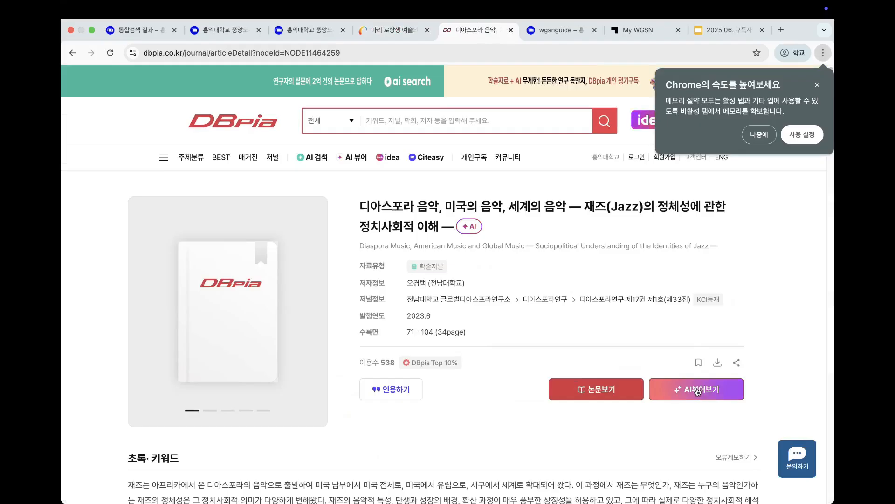
click(702, 387)
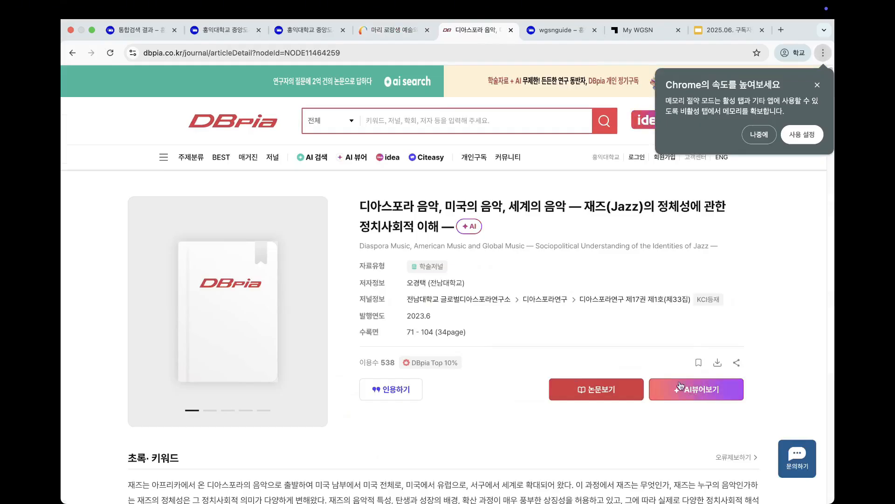
click(695, 400)
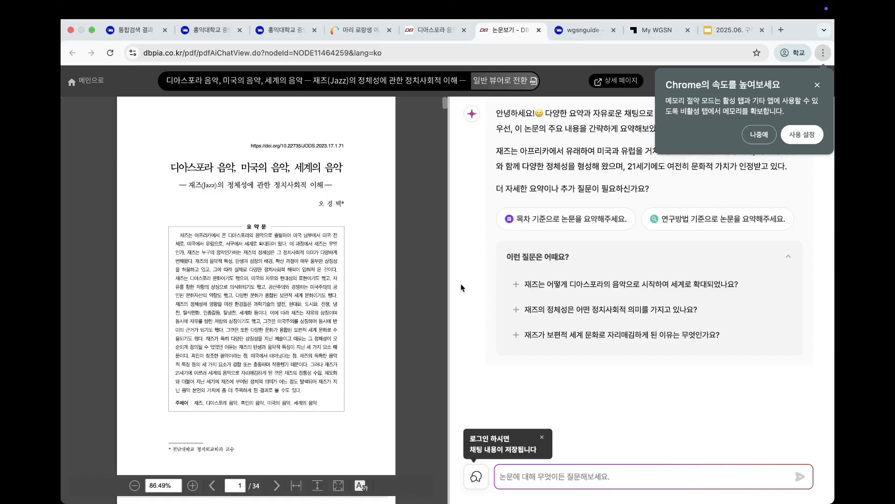
Have the AI summarize the paper by its table of contents, and expand the suggested questions under the introductory answer
click(580, 220)
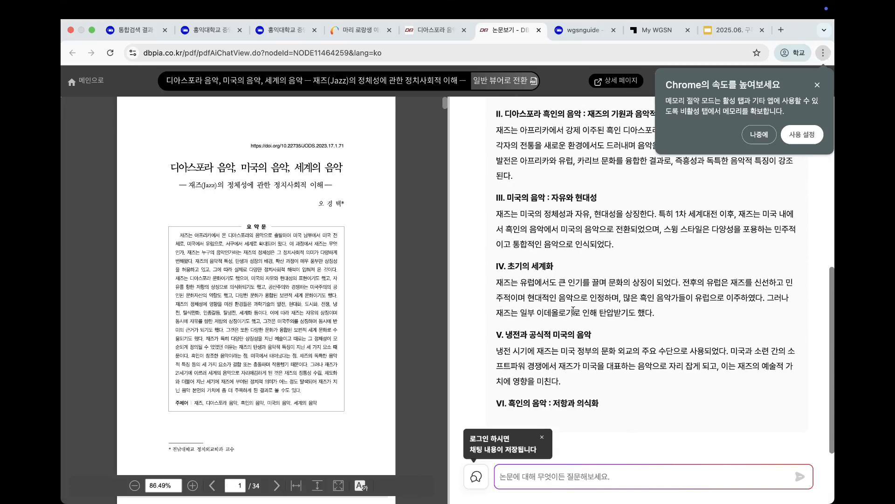
scroll(578, 305, up, 15)
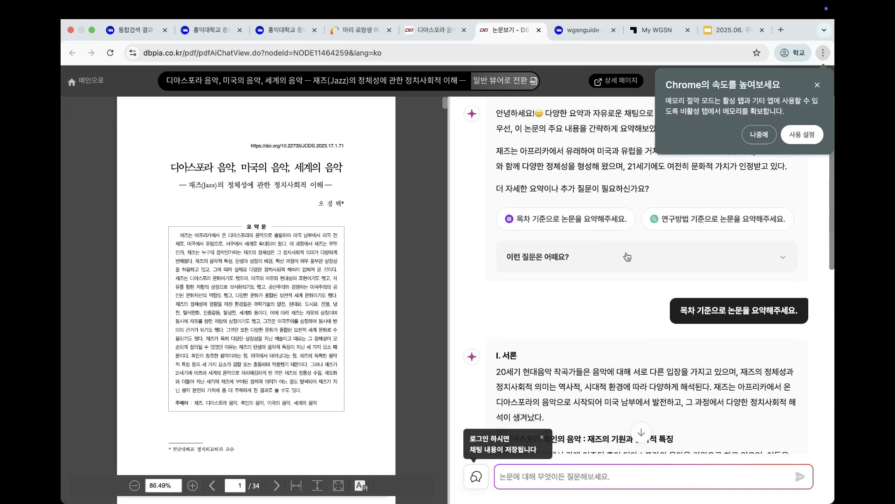
click(628, 257)
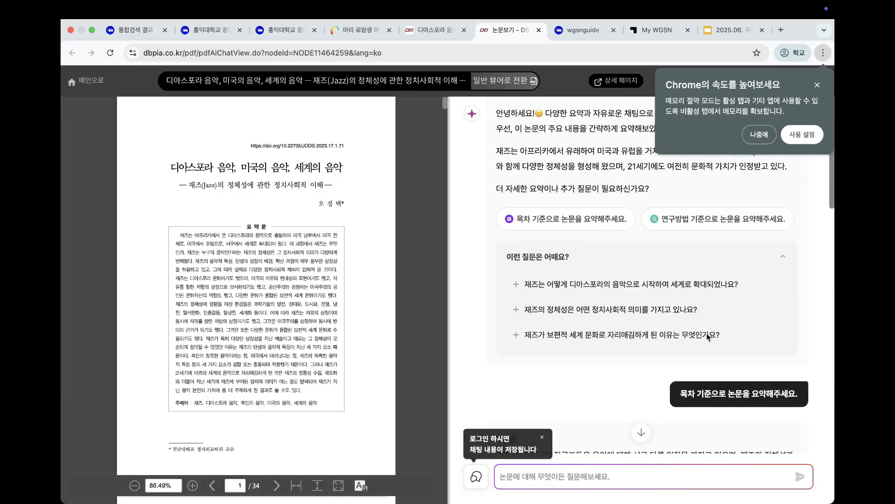
Review the AI summary's sections and key sentences alongside the opening pages of the paper's full text
scroll(560, 379, up, 15)
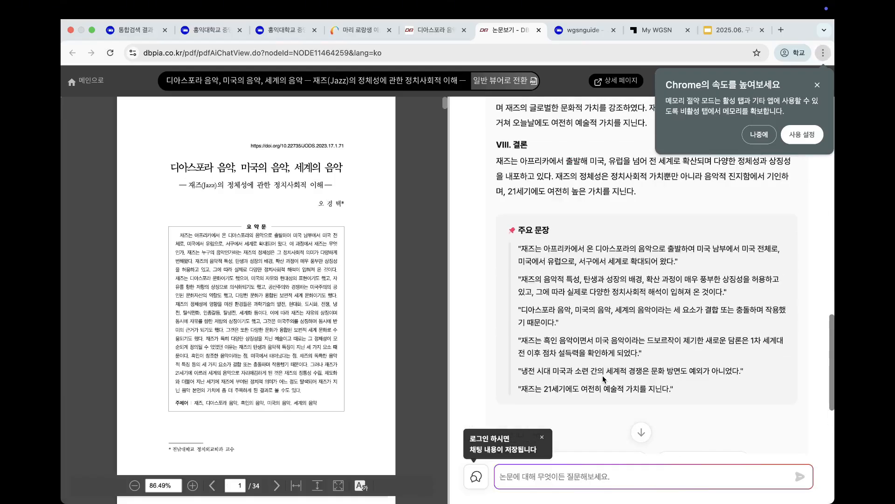
scroll(383, 315, down, 10)
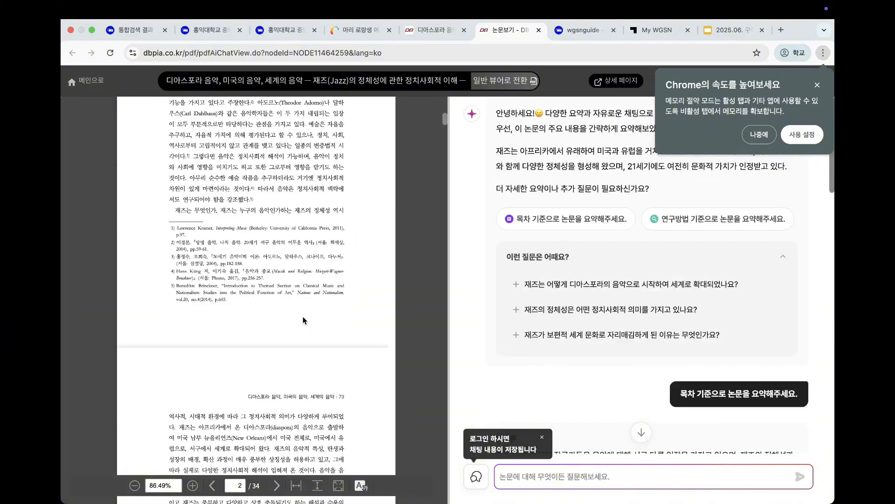
scroll(292, 301, down, 5)
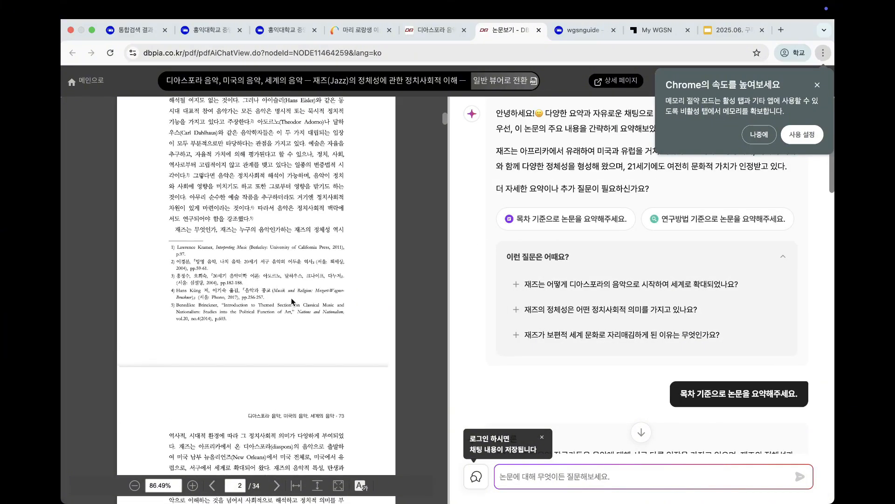
scroll(540, 293, down, 1)
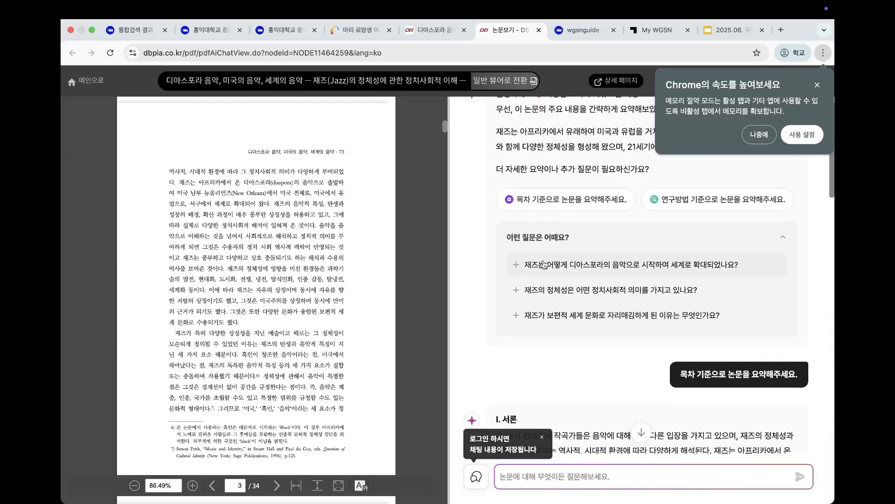
scroll(530, 359, down, 6)
scroll(530, 355, down, 9)
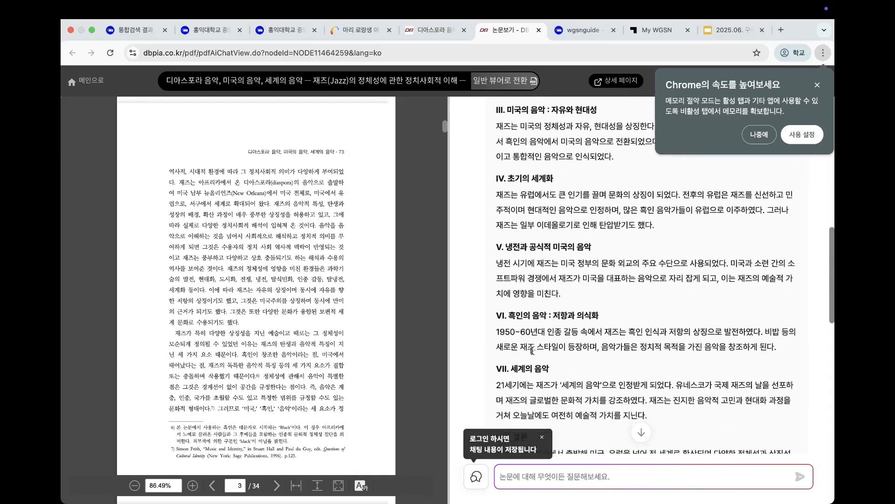
scroll(535, 351, up, 5)
scroll(535, 351, up, 12)
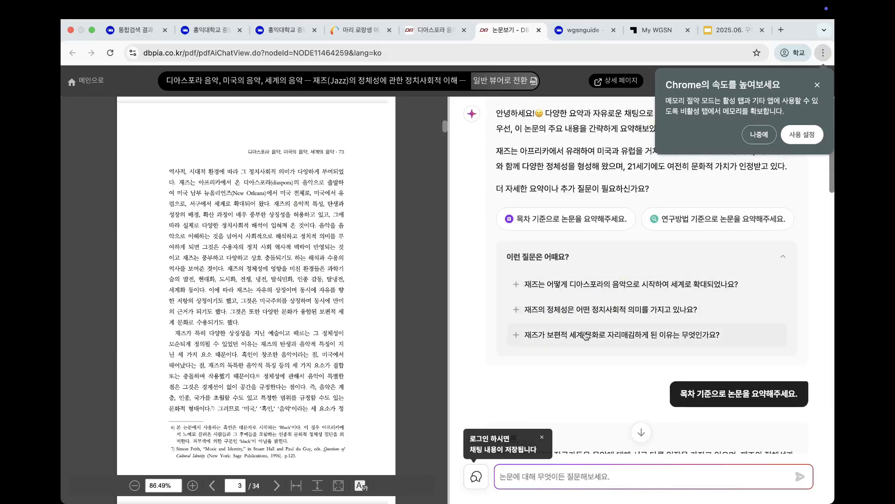
Ask the suggested question 재즈가 보편적 세계 문화로 자리매김하게 된 이유는 무엇인가요? and dismiss the login tip
click(662, 336)
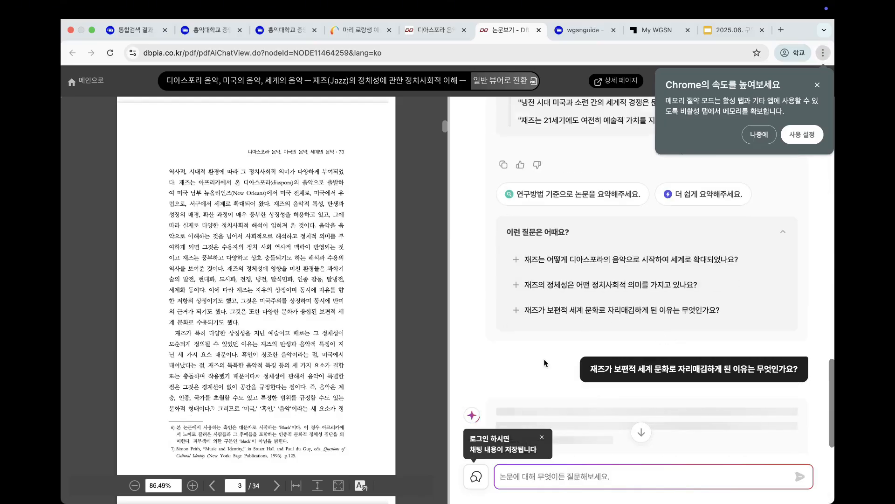
click(542, 437)
scroll(550, 359, down, 1)
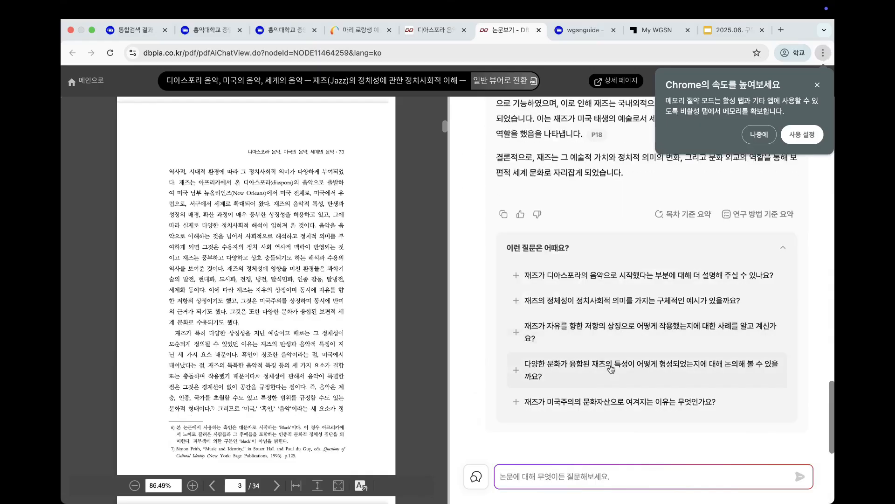
Check the answer's page citations P1, P29 and P18 in the paper's full text, returning to P29
scroll(601, 327, up, 7)
click(679, 207)
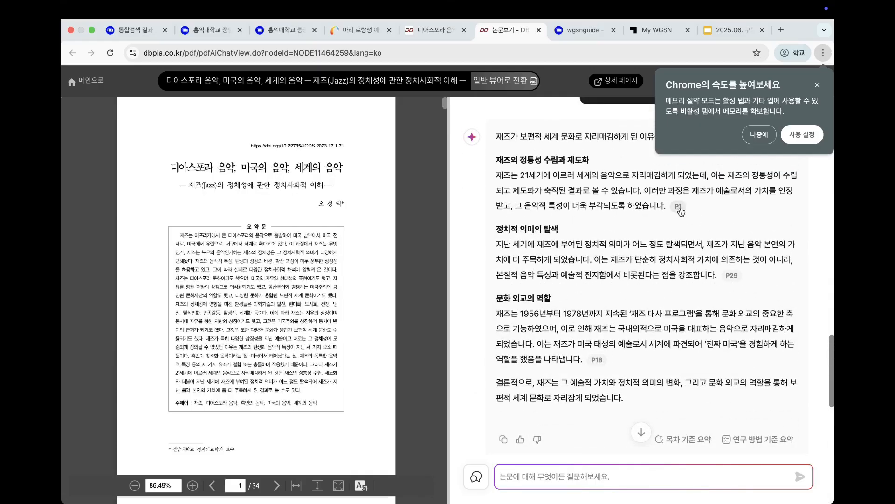
click(733, 274)
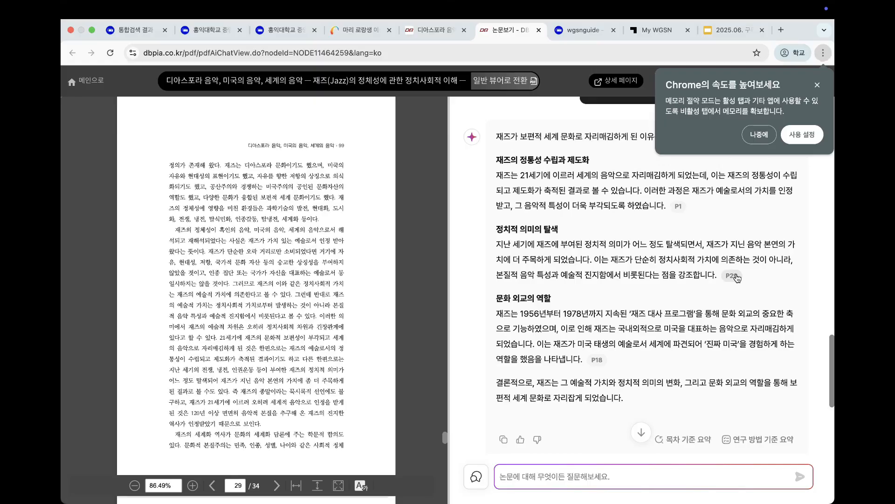
click(598, 360)
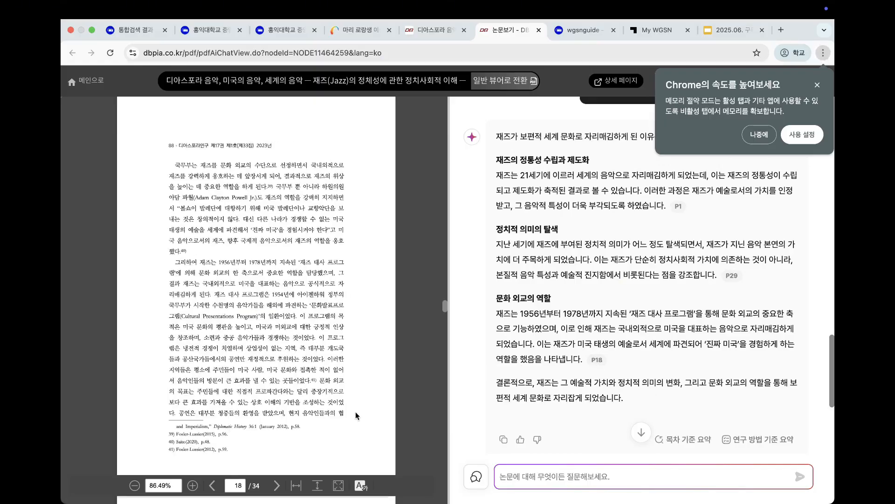
click(733, 275)
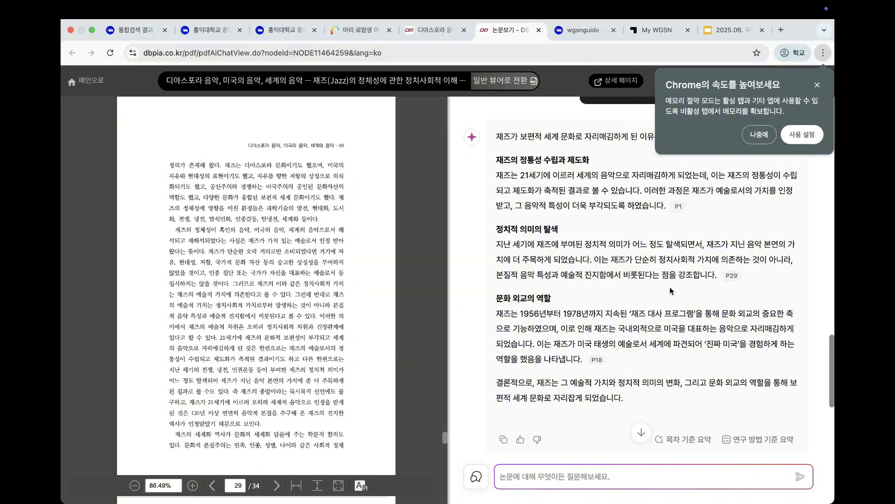
Look back over the earlier AI summary and return to the jazz article's DBpia detail page
scroll(671, 291, up, 15)
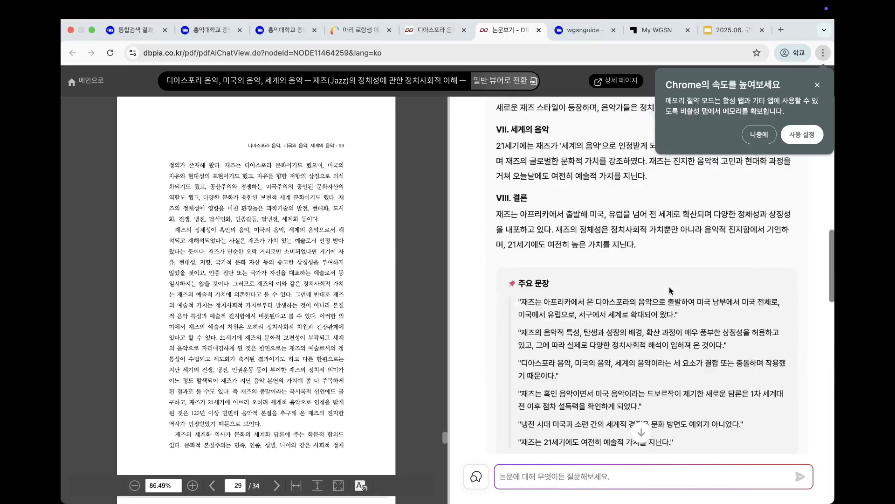
scroll(669, 287, up, 5)
click(433, 30)
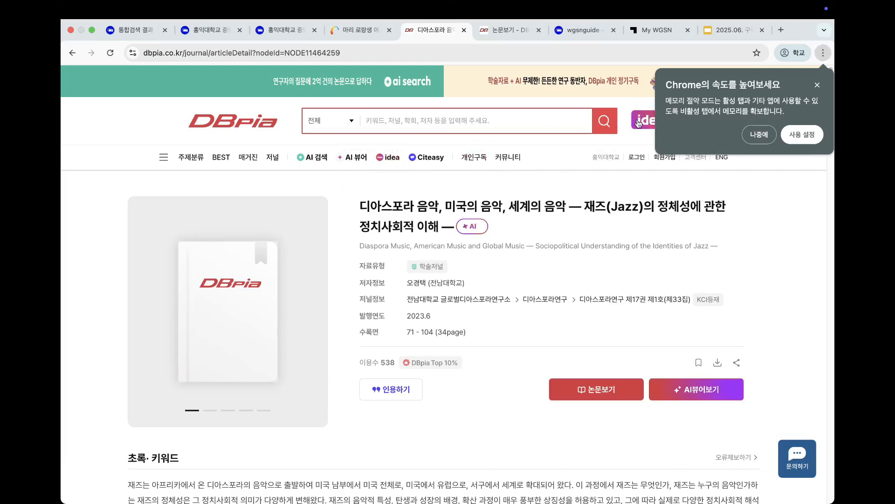
Open DBpia idea, choose report or assignment writing as the purpose, and submit the suggested topic 지속 가능한 농업의 발전
click(642, 122)
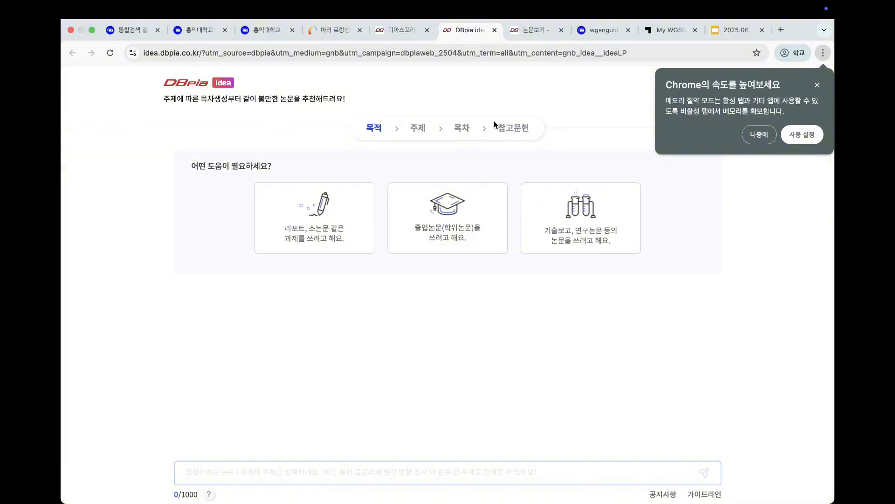
click(322, 223)
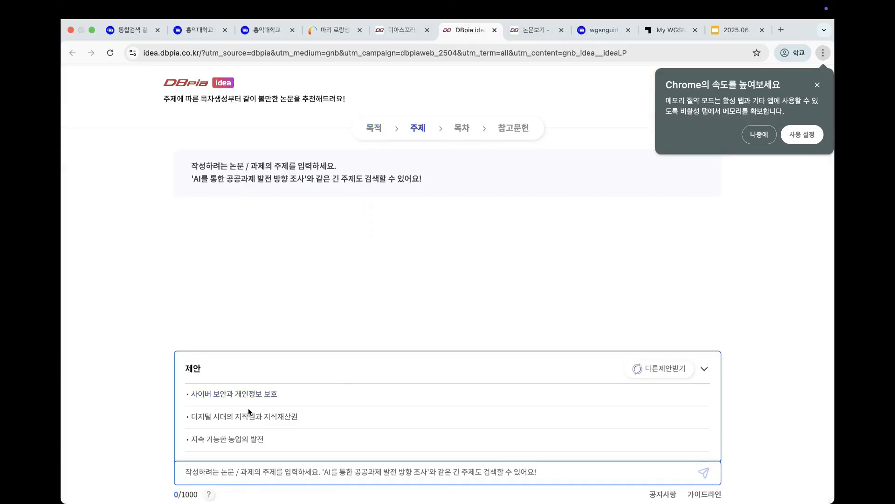
click(248, 443)
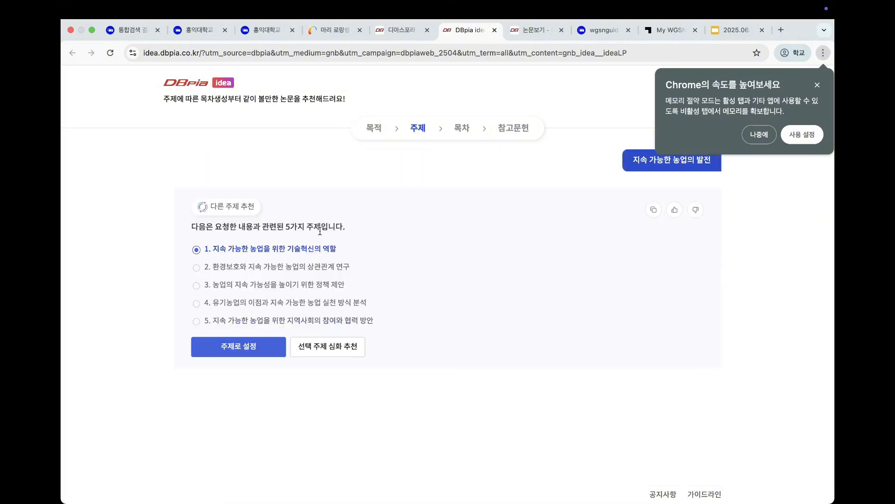
Select the third suggestion, 농업의 지속 가능성을 높이기 위한 정책 제안, and request a different set of topic recommendations
click(197, 285)
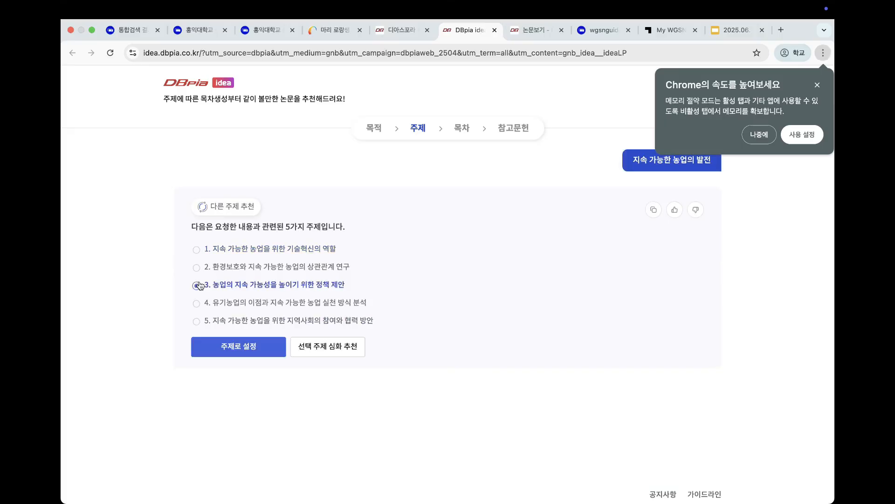
click(231, 215)
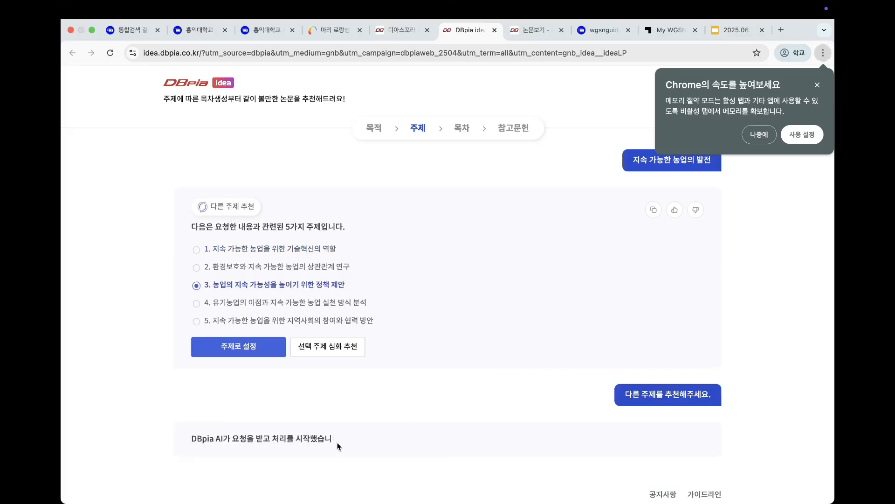
scroll(355, 420, down, 3)
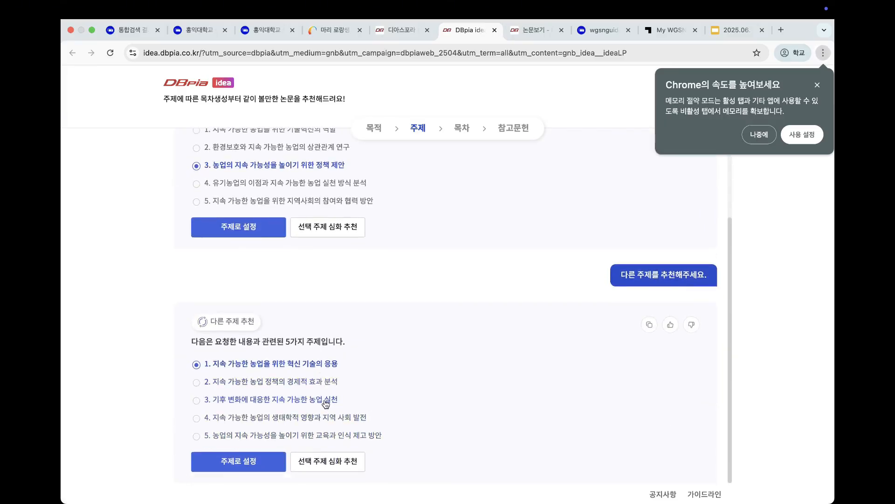
Try out options in the new topic list and set 기후 변화에 대응한 지속 가능한 농업 실천 as the report topic
click(197, 438)
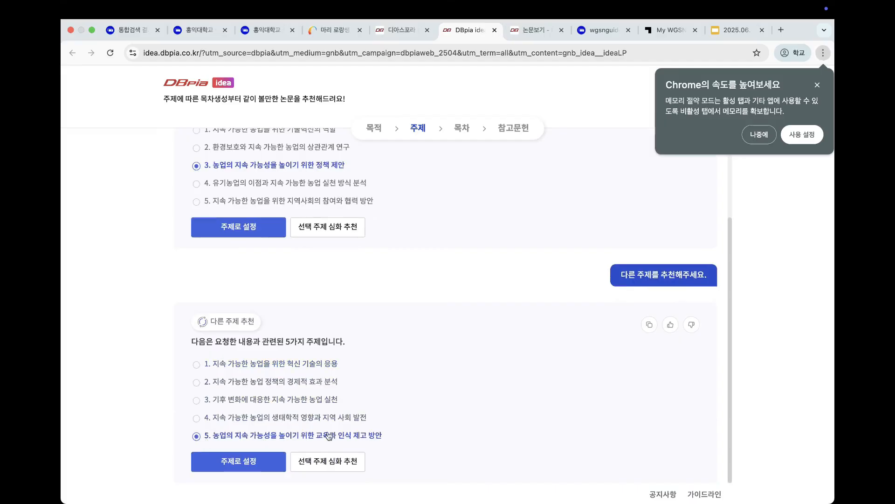
click(198, 417)
click(198, 401)
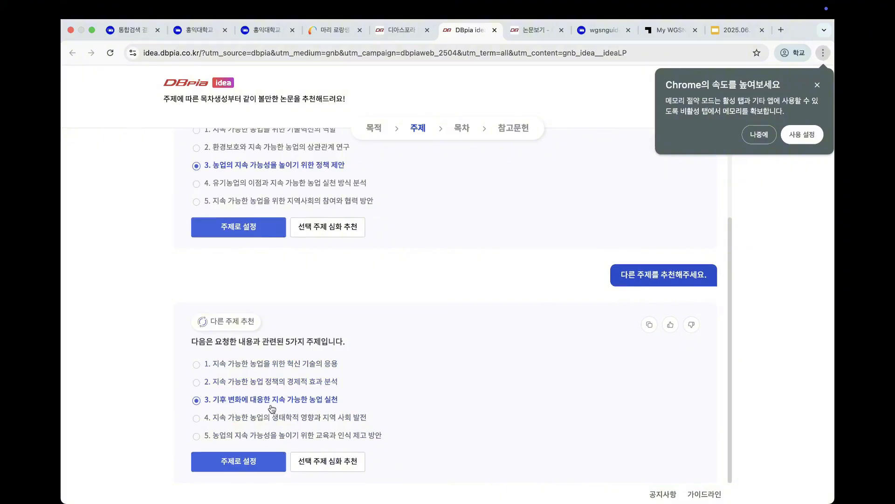
click(257, 468)
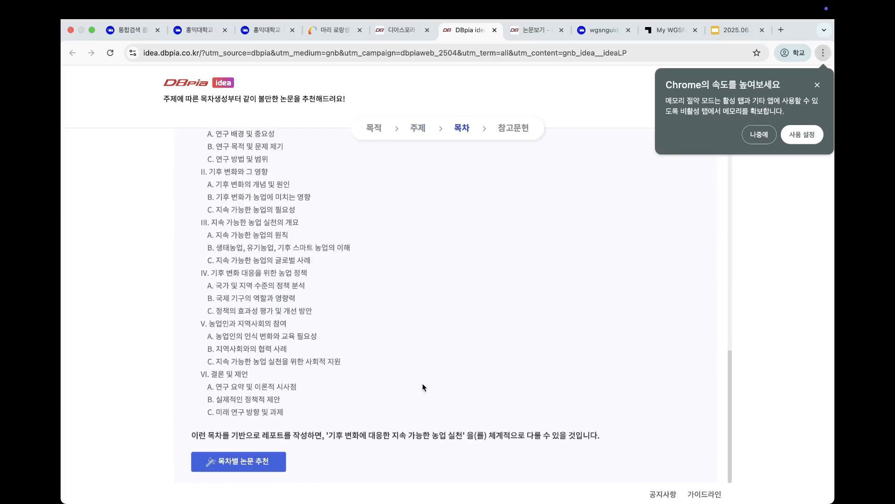
Review the generated outline from introduction to conclusion and request paper recommendations for each of its sections
scroll(456, 313, up, 3)
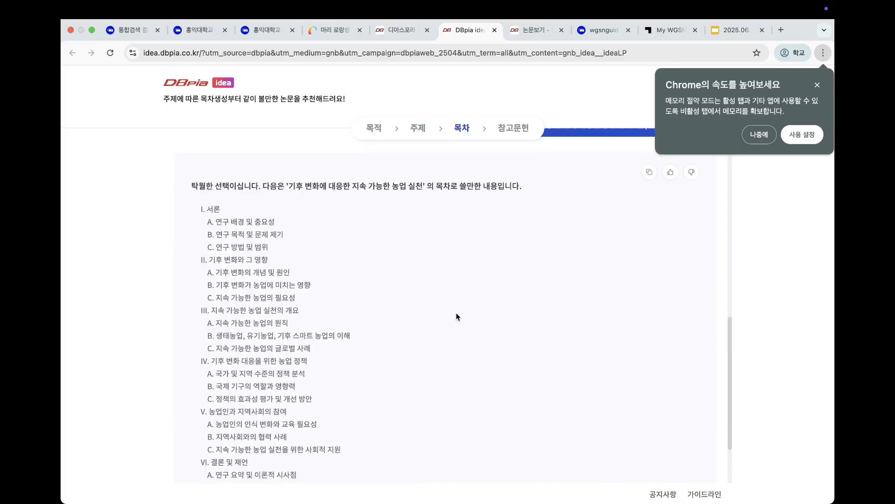
scroll(456, 313, down, 2)
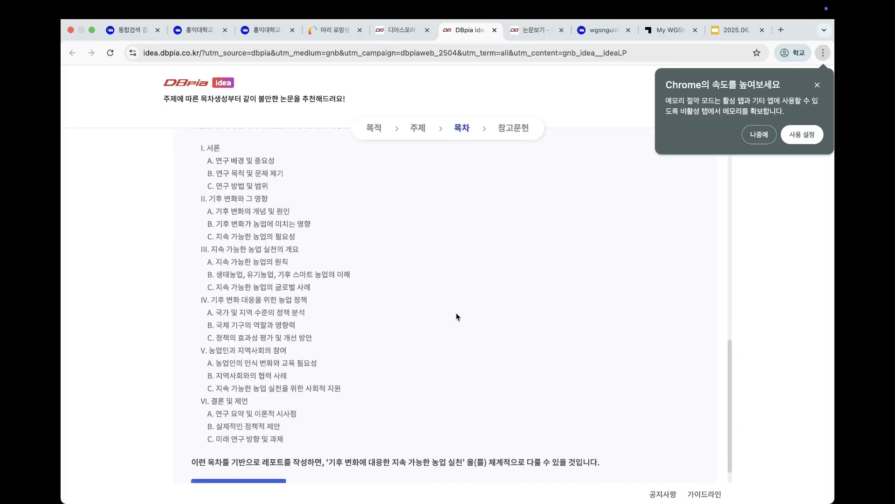
scroll(456, 312, down, 1)
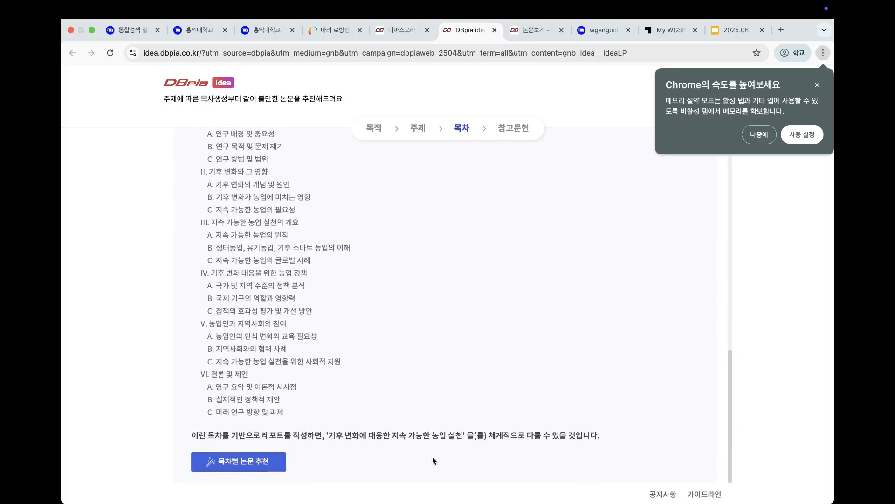
click(242, 463)
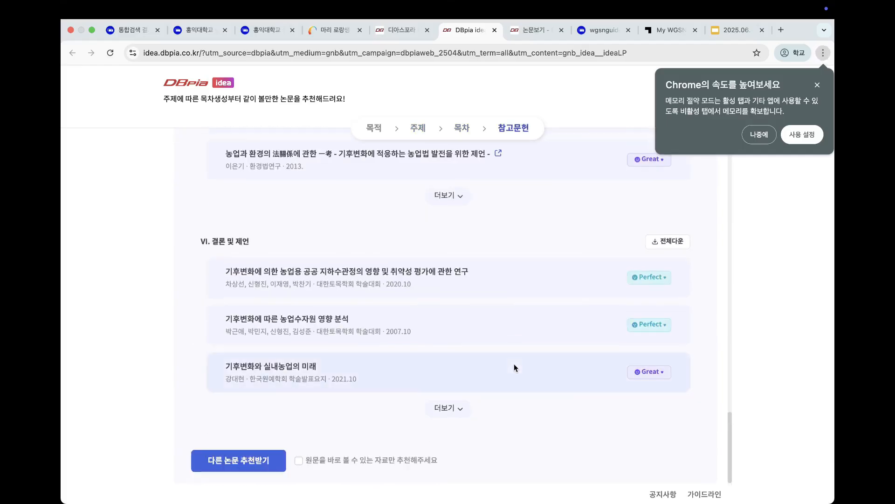
Look through the recommended papers and examine the AI accuracy and recommendation reasons for the first two papers under I. 서론
scroll(506, 271, up, 3)
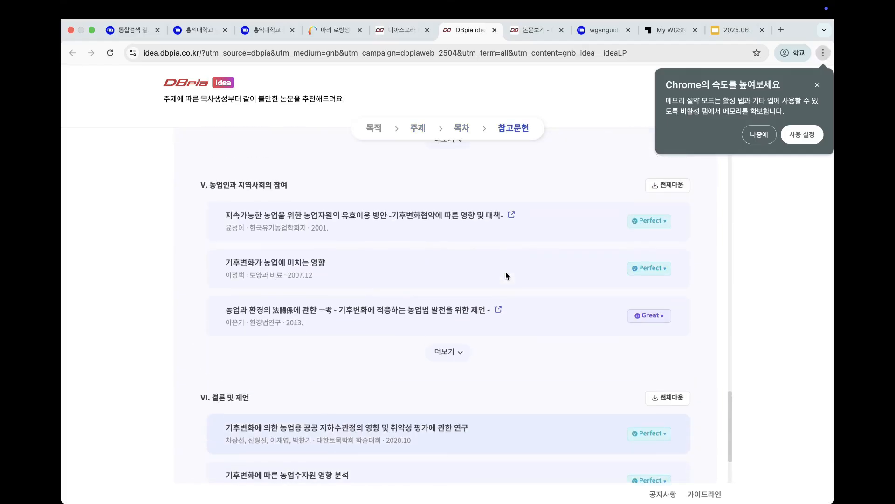
scroll(507, 275, up, 8)
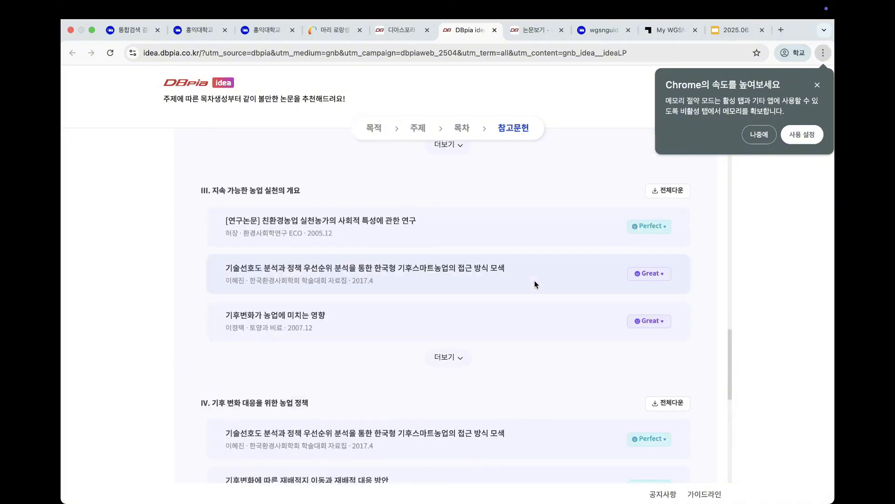
scroll(534, 283, up, 10)
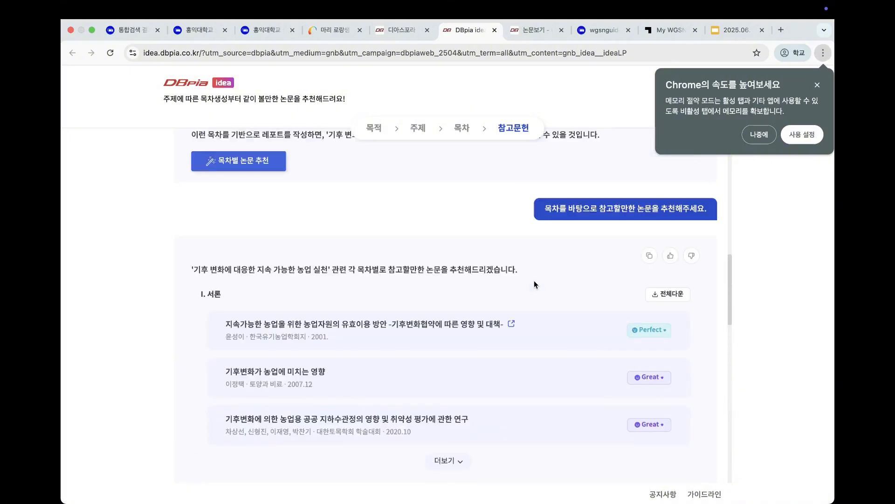
click(664, 335)
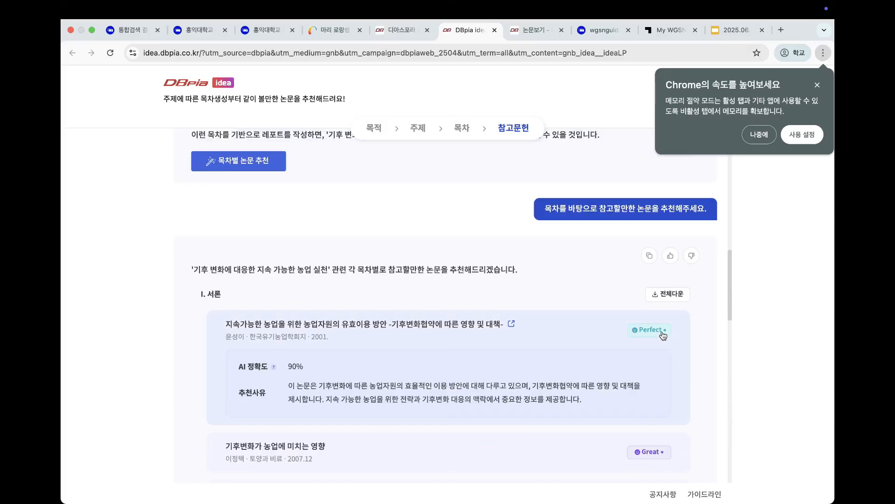
scroll(639, 337, up, 2)
scroll(639, 337, down, 3)
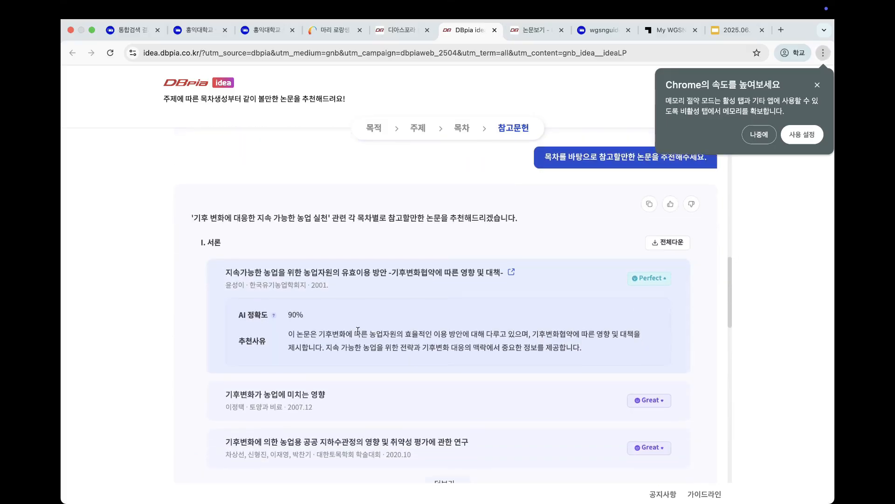
click(646, 400)
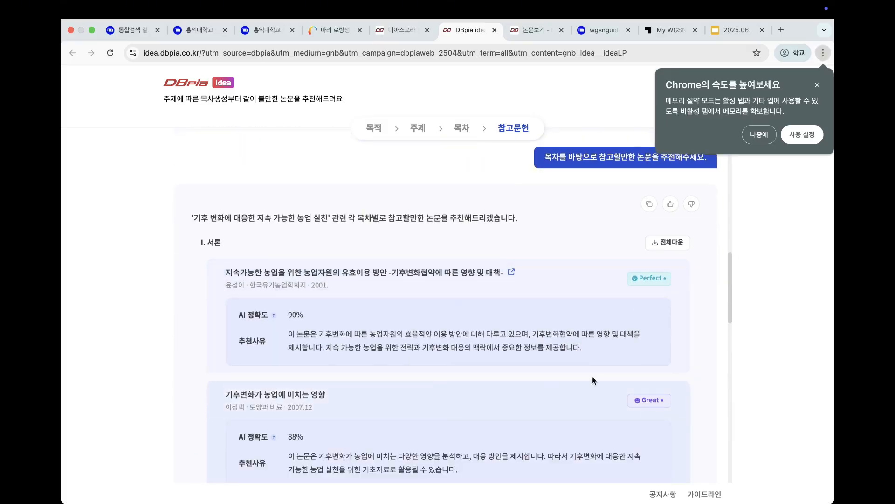
scroll(368, 360, down, 2)
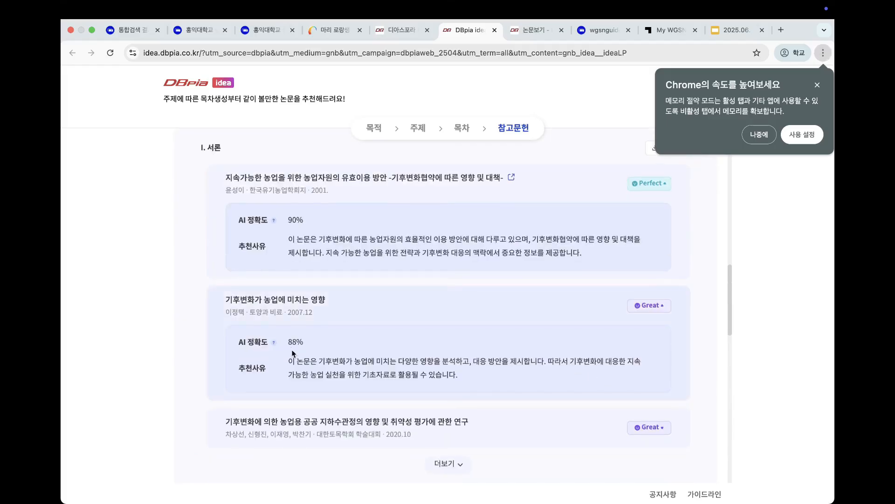
click(663, 309)
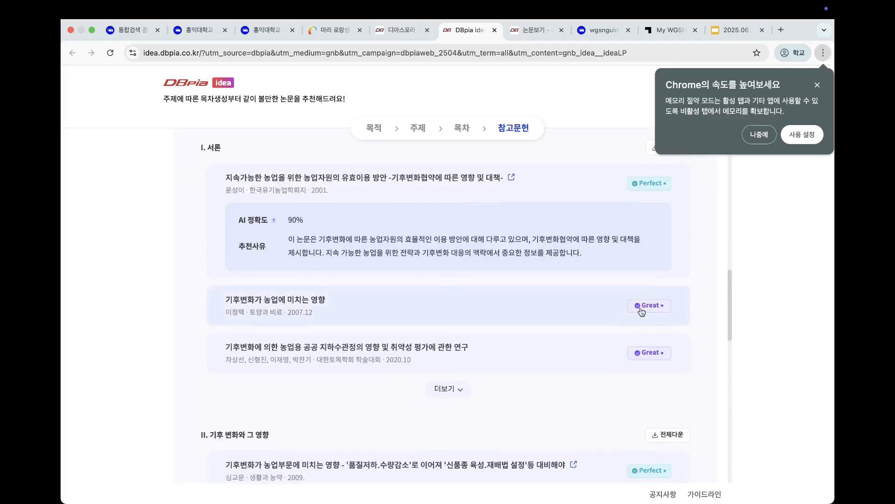
scroll(637, 300, up, 2)
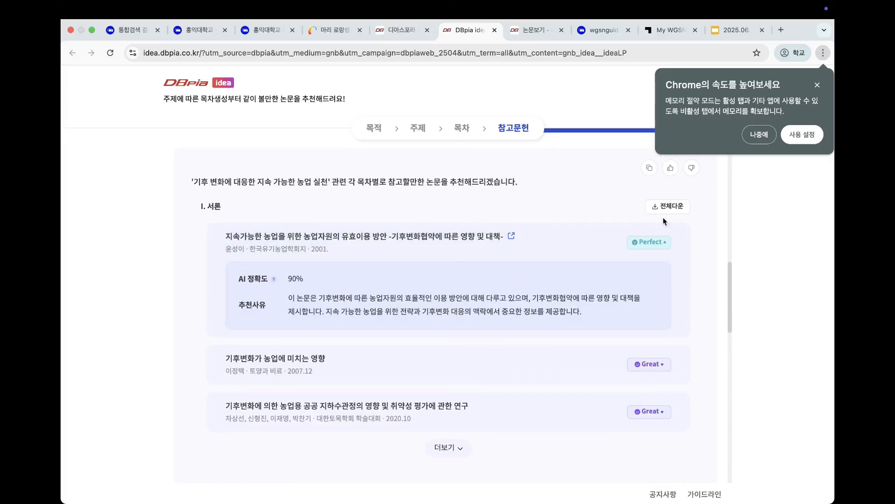
View the paper 기후변화가 농업에 미치는 영향 in the AI viewer, close the open paper viewers, and return to DBpia idea
click(359, 360)
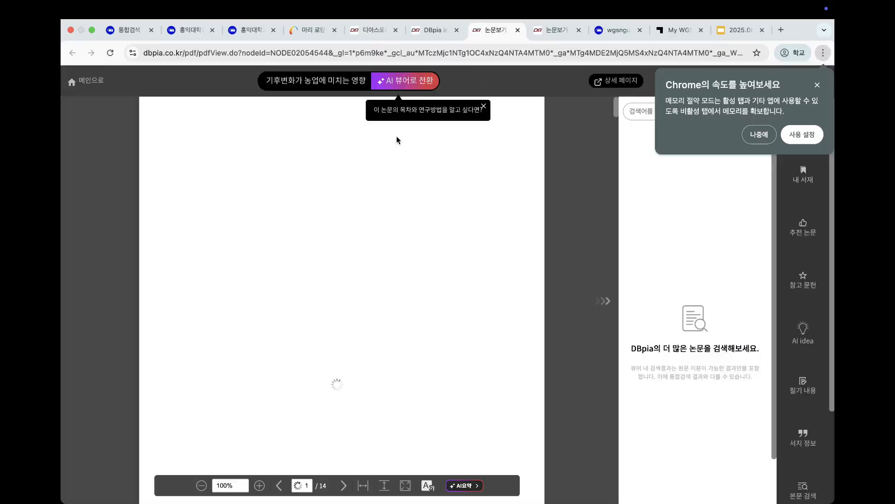
click(403, 83)
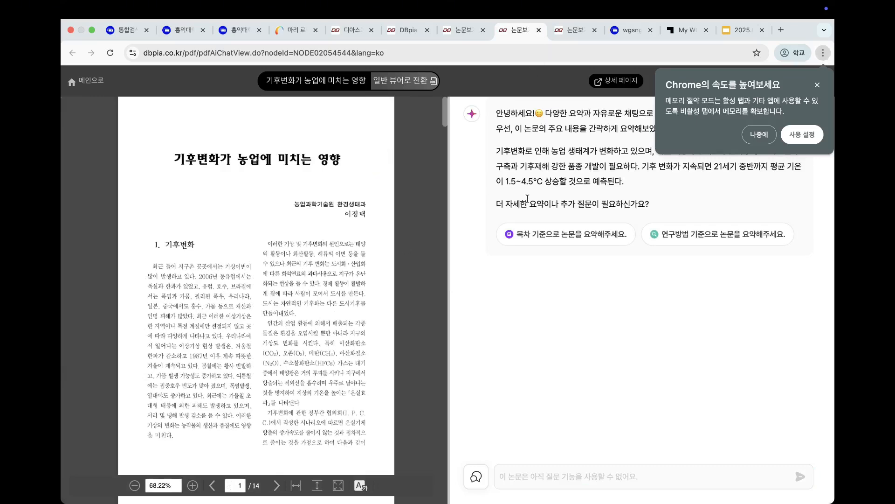
click(539, 31)
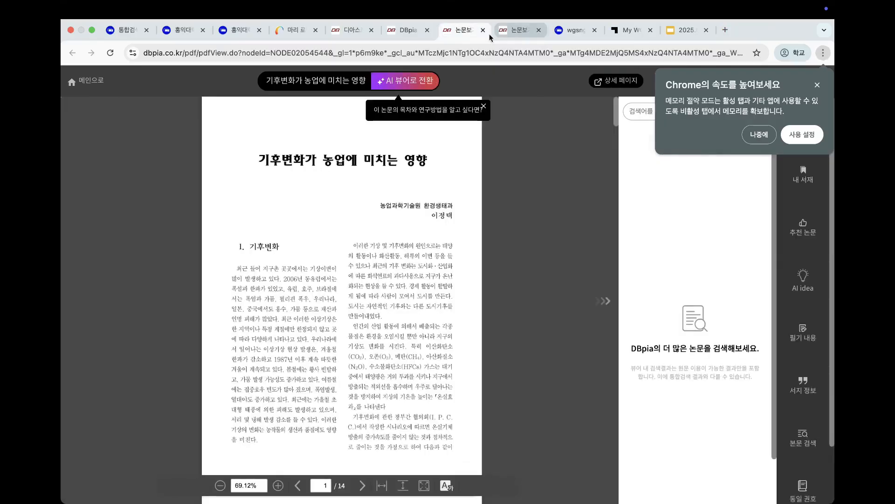
click(483, 30)
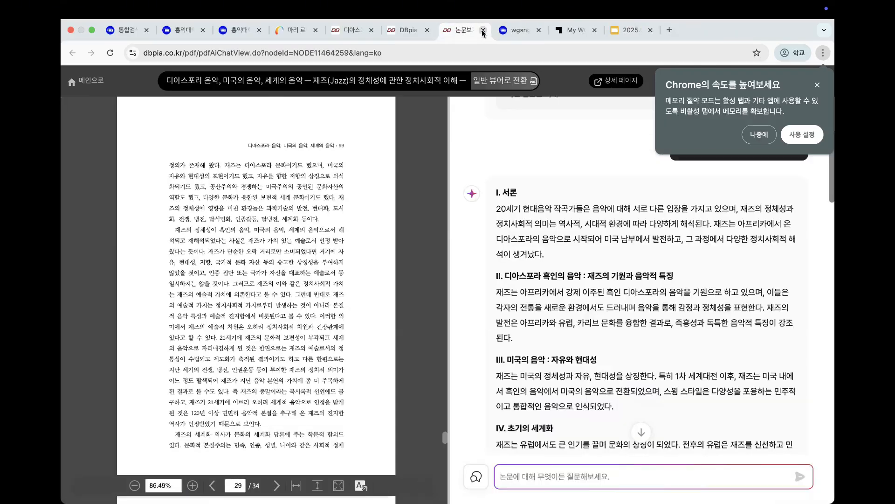
click(482, 30)
click(400, 30)
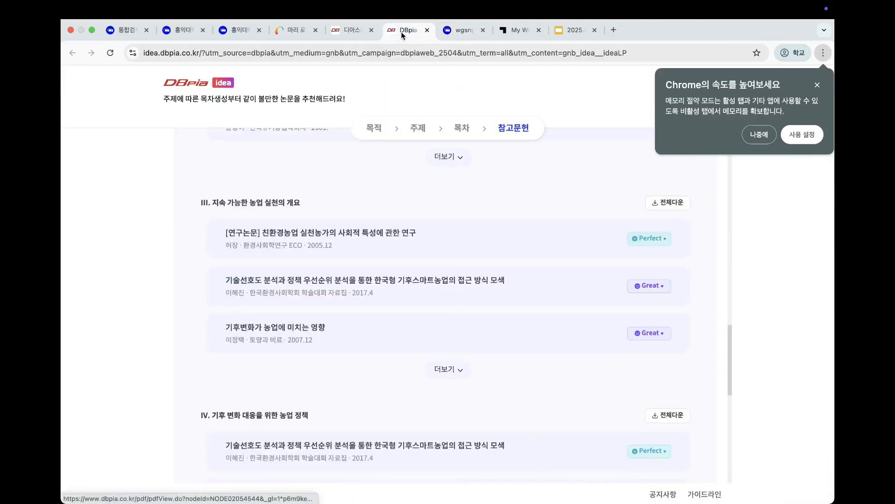
Open the external link of the 2013 paper on agriculture–environment legal relations under section V and examine its KCI record and abstract
scroll(603, 243, down, 5)
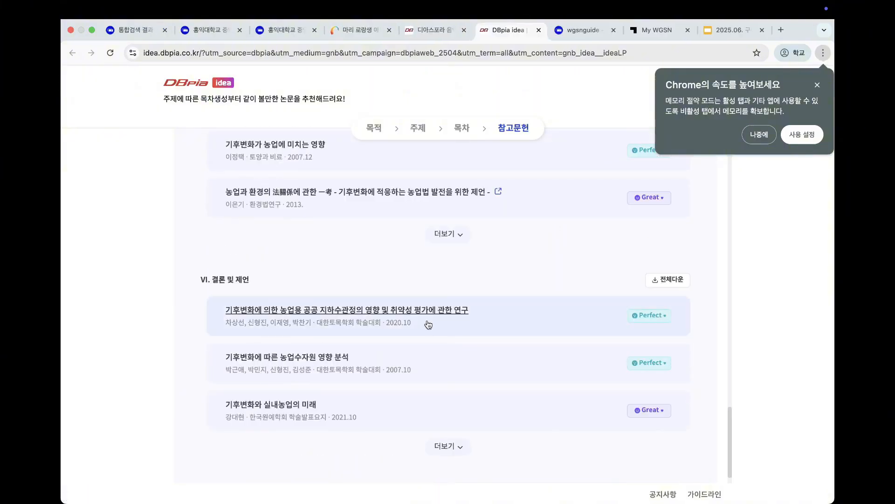
click(498, 192)
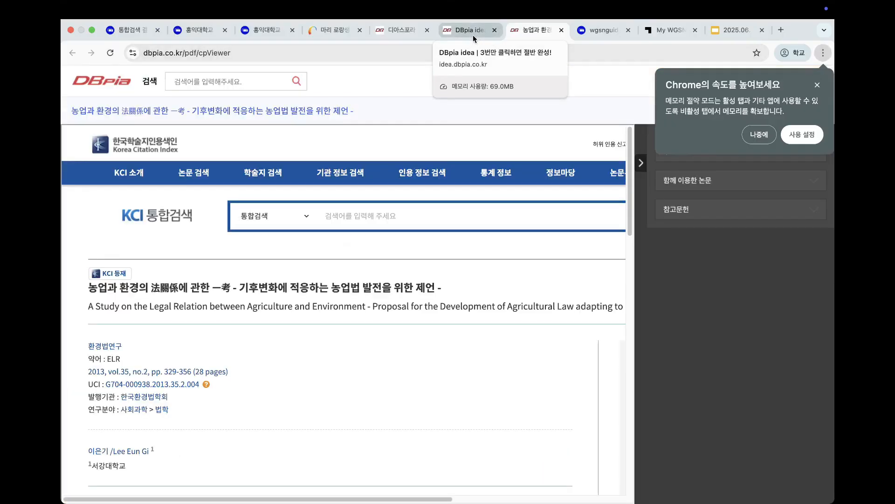
scroll(248, 284, down, 1)
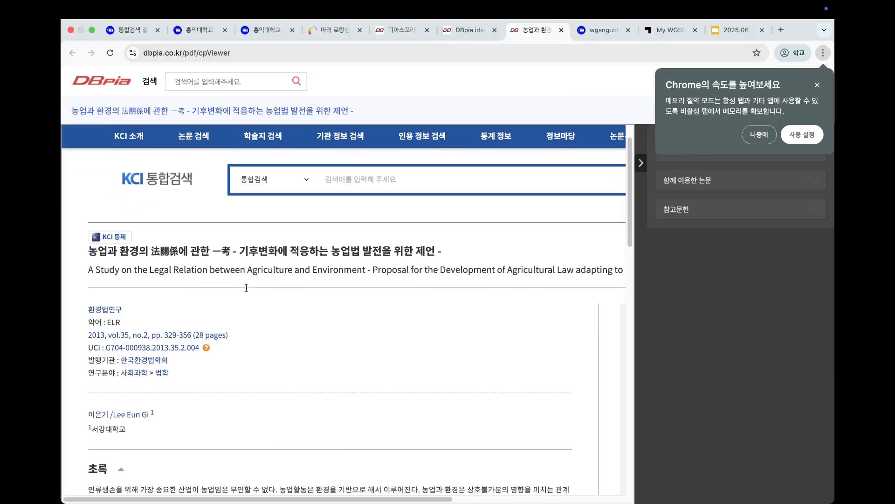
scroll(247, 287, up, 1)
scroll(246, 287, down, 3)
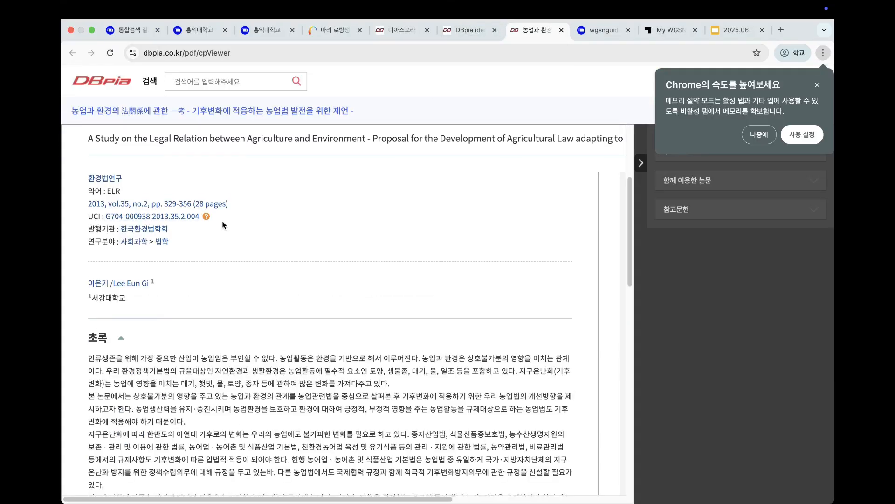
scroll(219, 243, up, 1)
scroll(222, 253, up, 1)
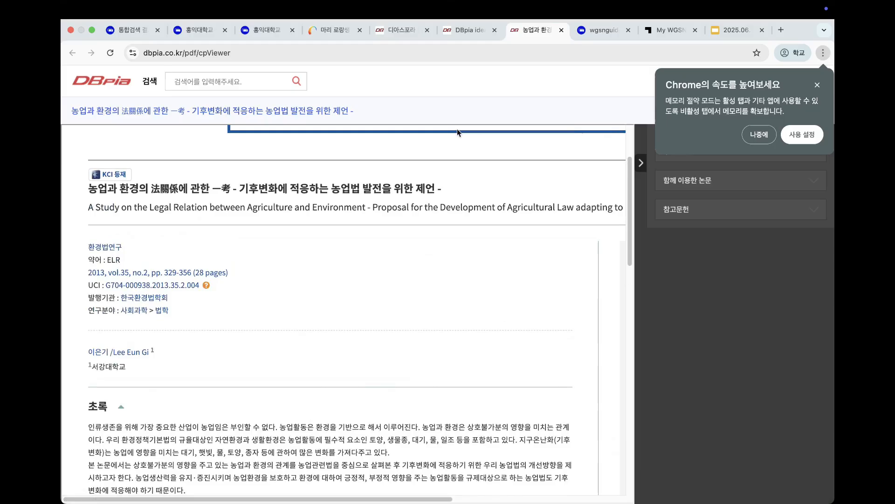
Return to the DBpia idea recommendations and look over the papers listed for sections V and VI
click(472, 32)
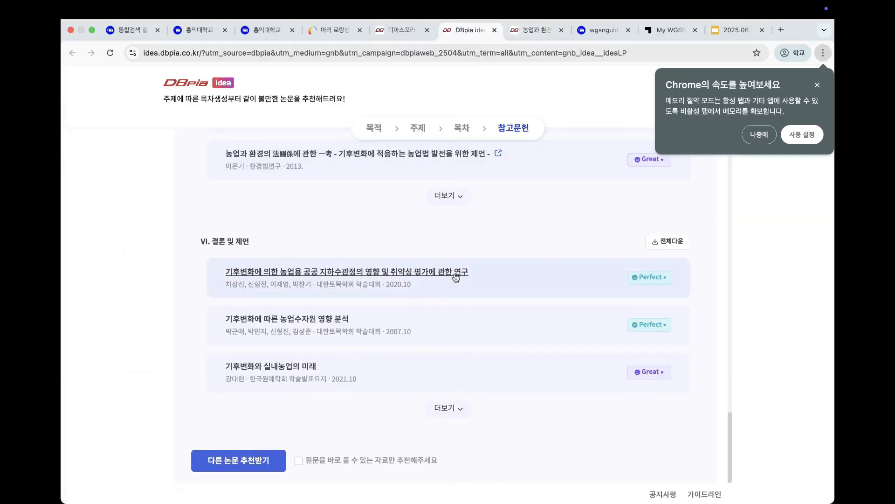
scroll(456, 276, up, 4)
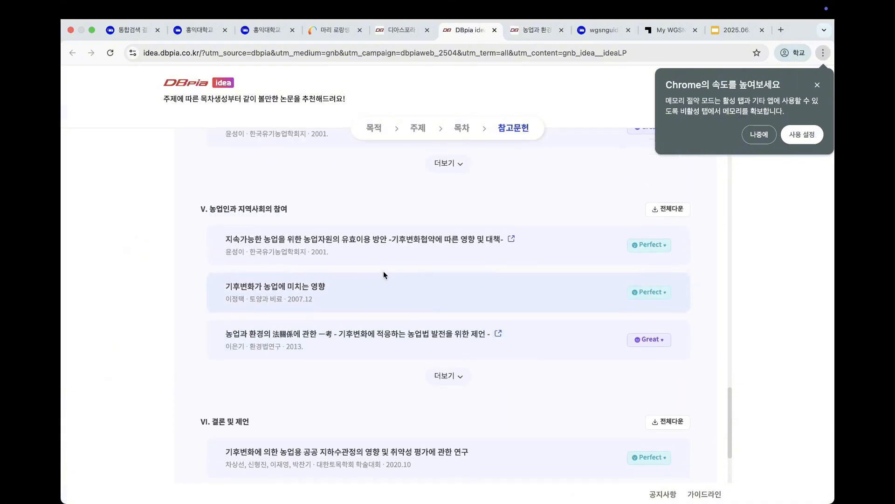
scroll(526, 304, up, 2)
scroll(526, 303, down, 5)
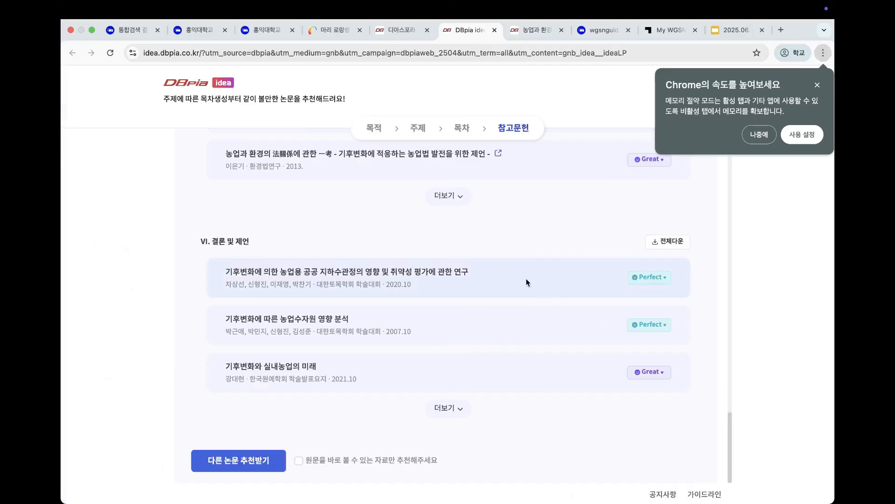
Return DBpia idea to its start page, close it and the open paper record, and go back to the DBpia home page
scroll(705, 433, up, 2)
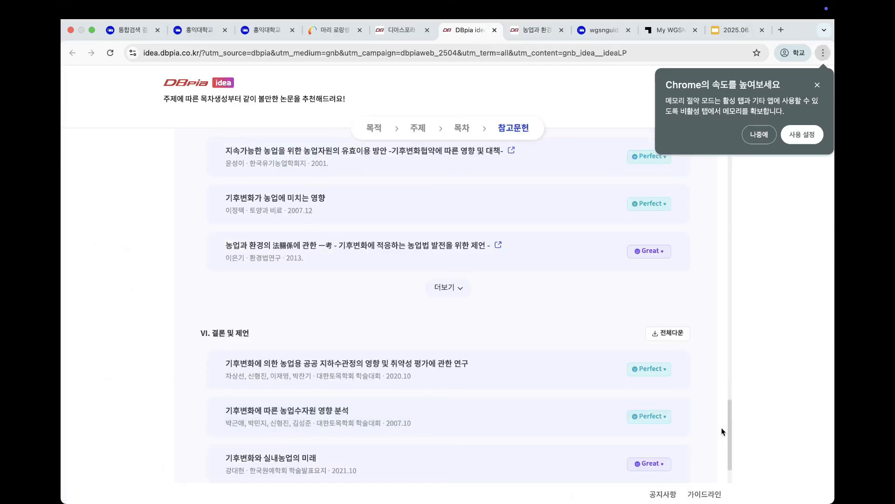
drag(727, 422, 721, 332)
click(701, 323)
scroll(574, 303, up, 20)
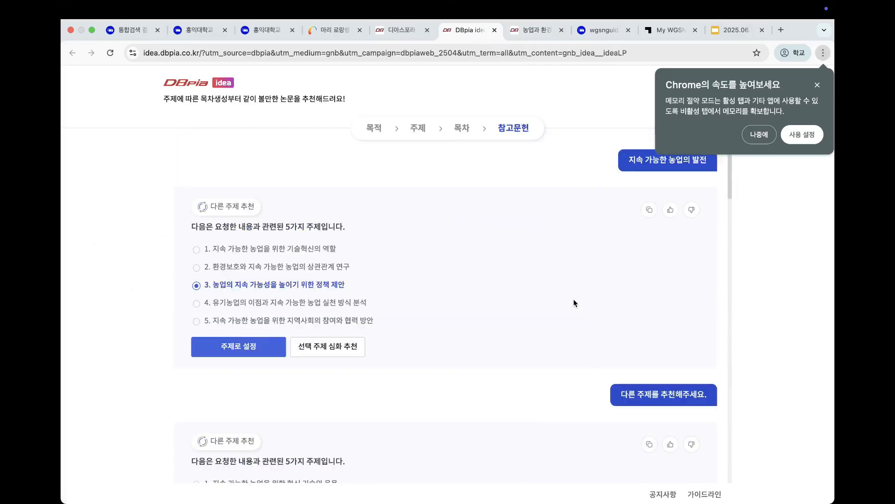
click(177, 88)
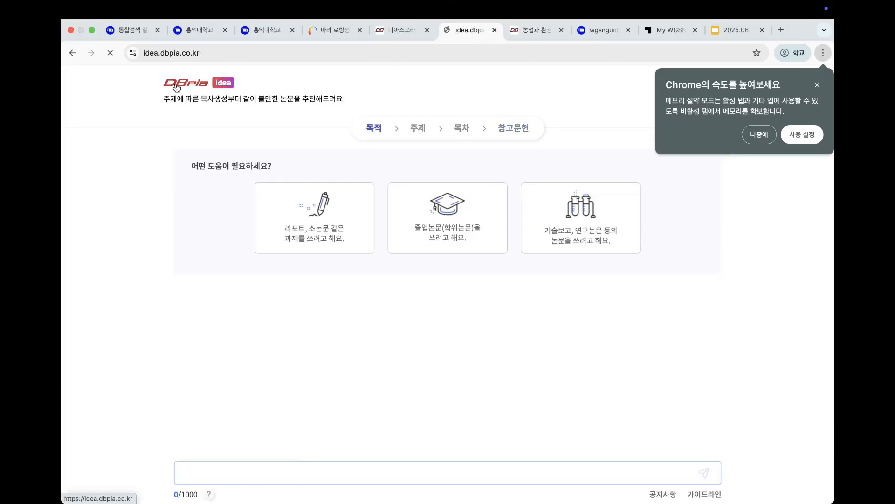
click(495, 30)
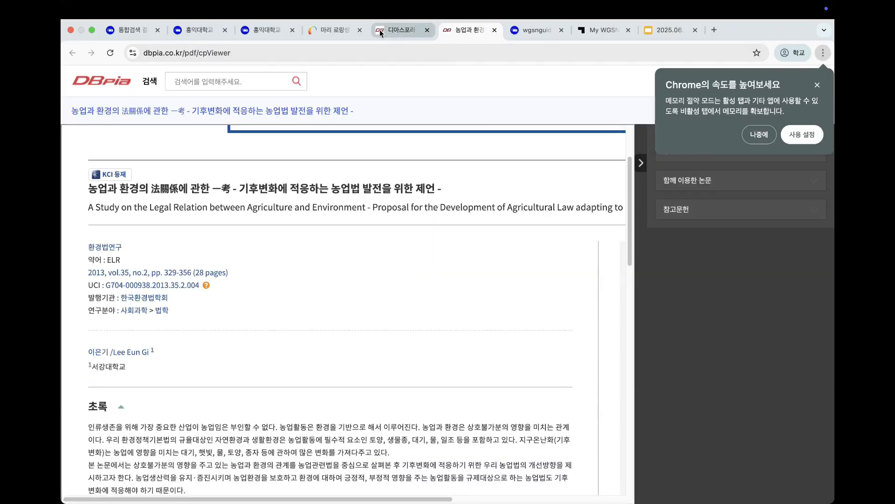
click(494, 31)
click(251, 121)
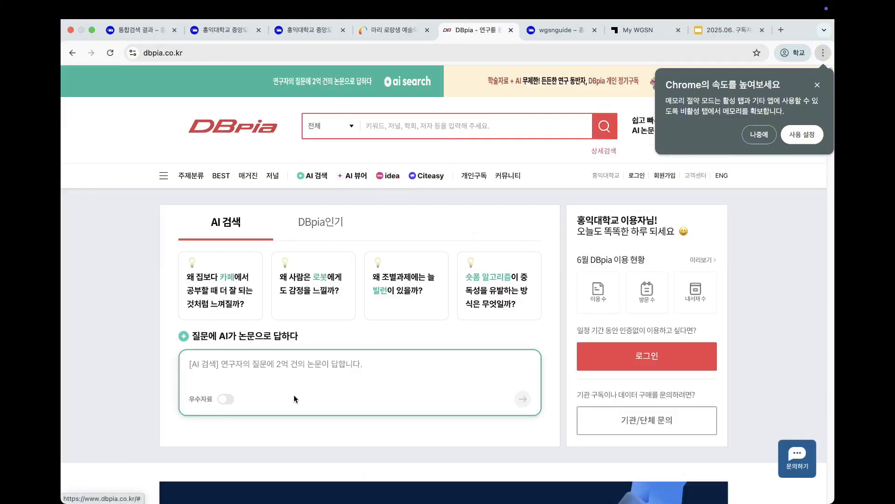
Open DBpia AI 검색, ask the suggested question 왜 조별과제에는 늘 빌런이 있을까?, and dismiss the Chrome speed notice
click(279, 369)
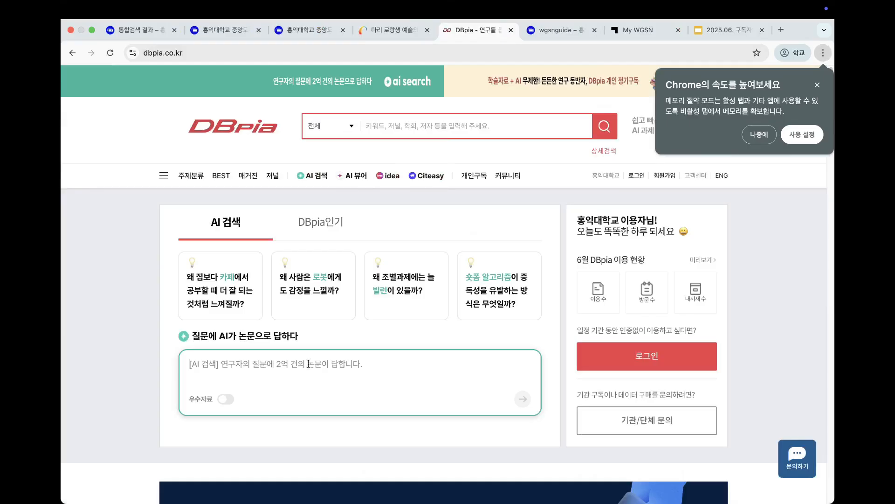
click(306, 176)
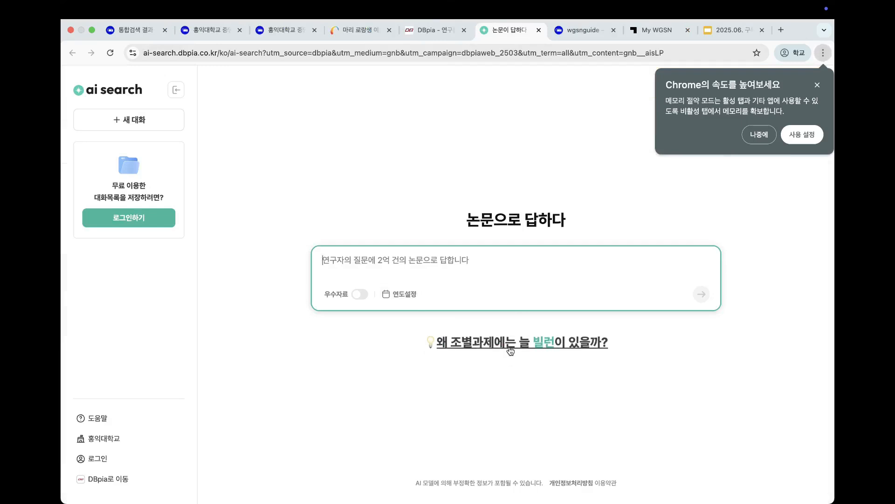
click(521, 348)
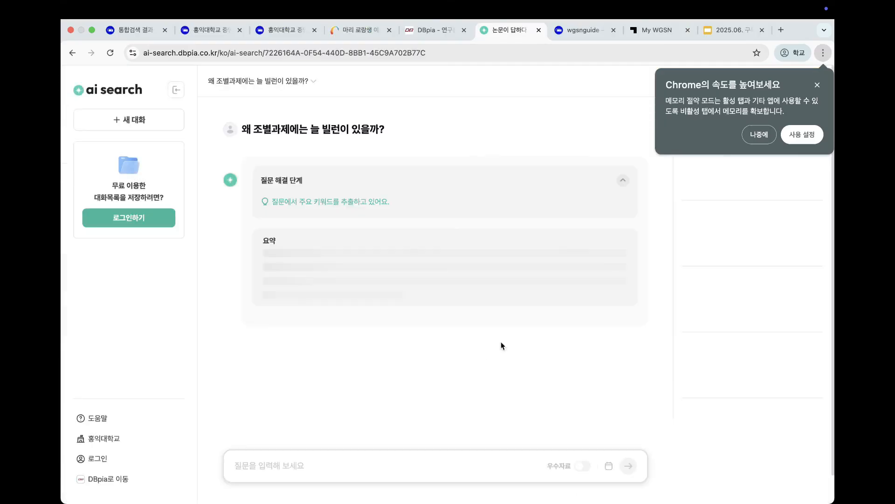
click(817, 85)
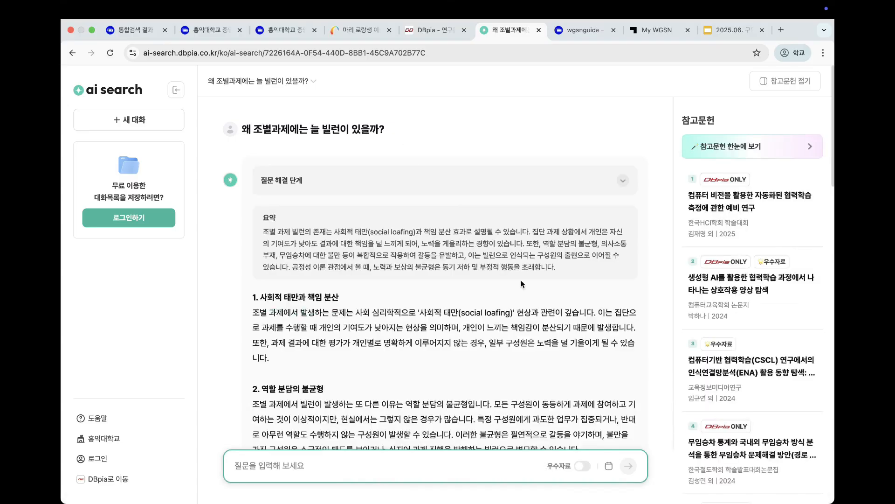
Read through the AI search answer and its 핵심 논문 모음, then go back to the summary
scroll(305, 188, down, 3)
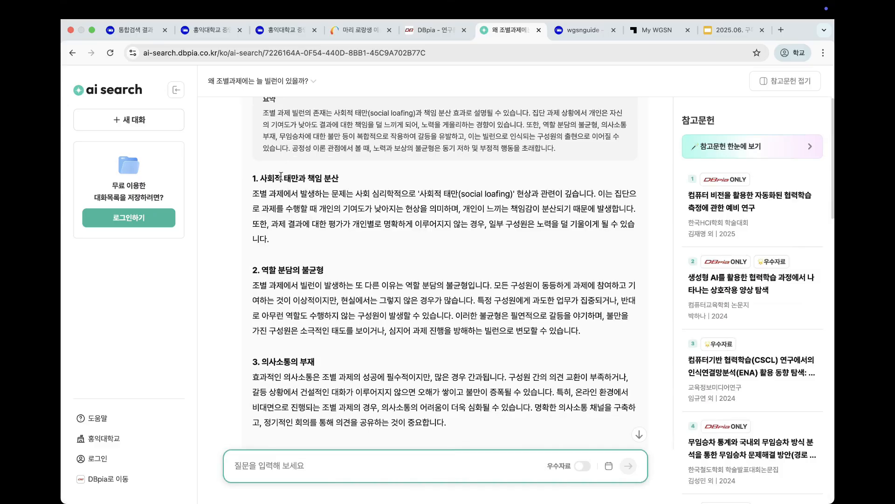
scroll(503, 250, down, 8)
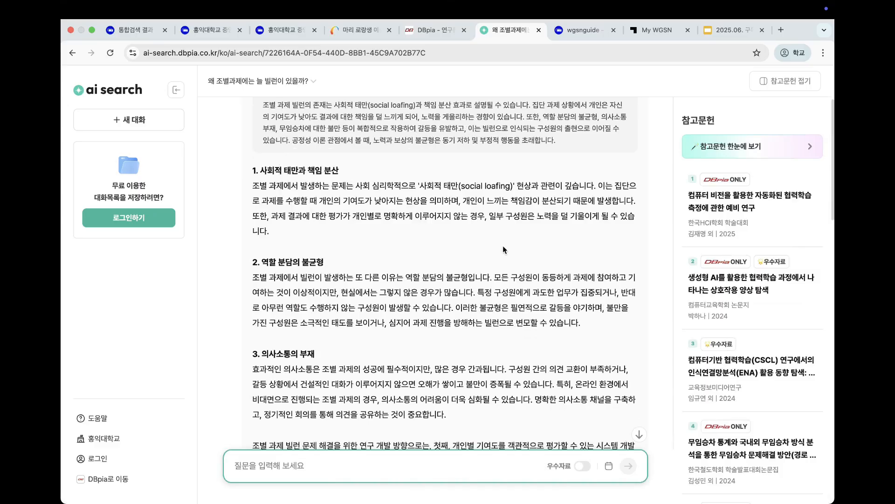
scroll(504, 249, down, 5)
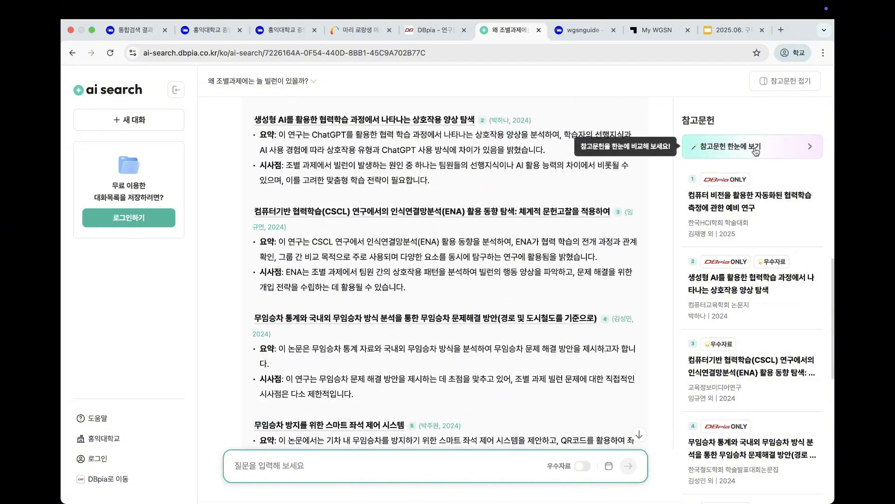
scroll(590, 239, up, 12)
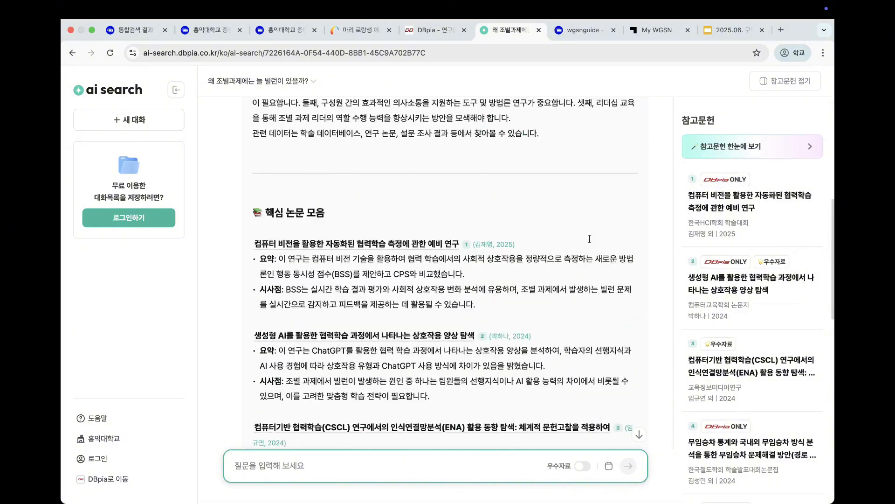
scroll(589, 239, up, 5)
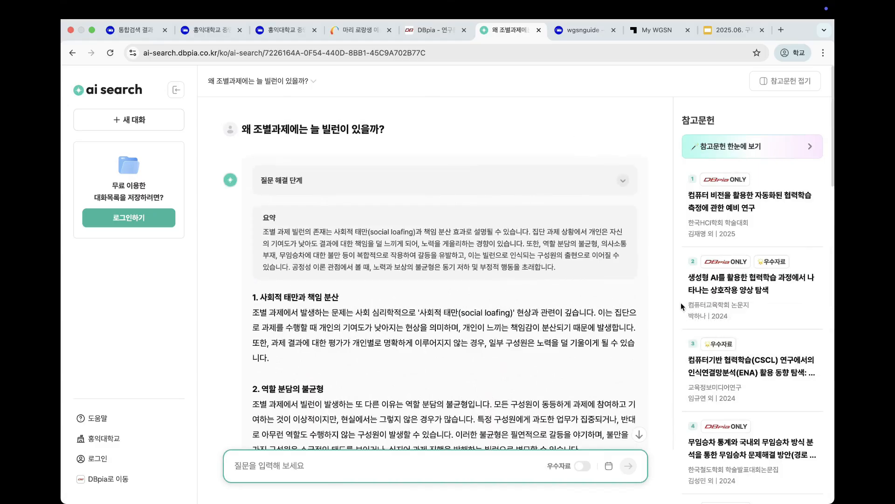
Open the 참고문헌 한눈에 보기 overview of the references, then return to the AI search start page
click(760, 148)
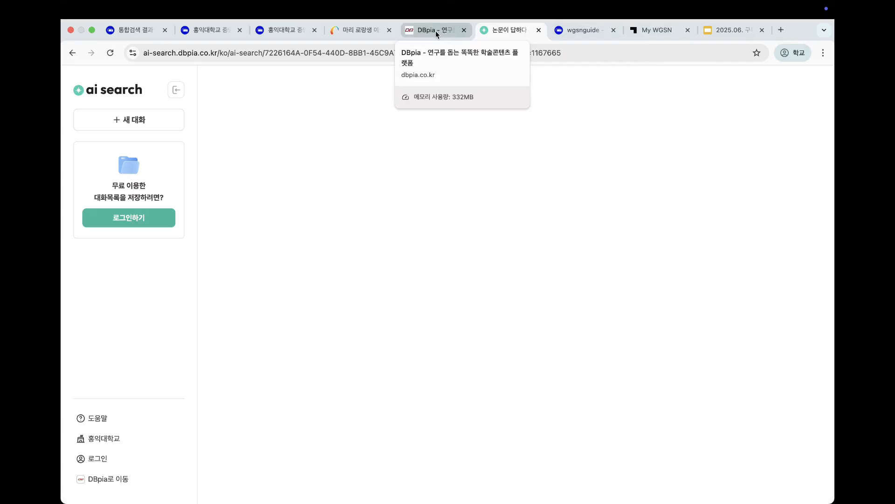
click(72, 53)
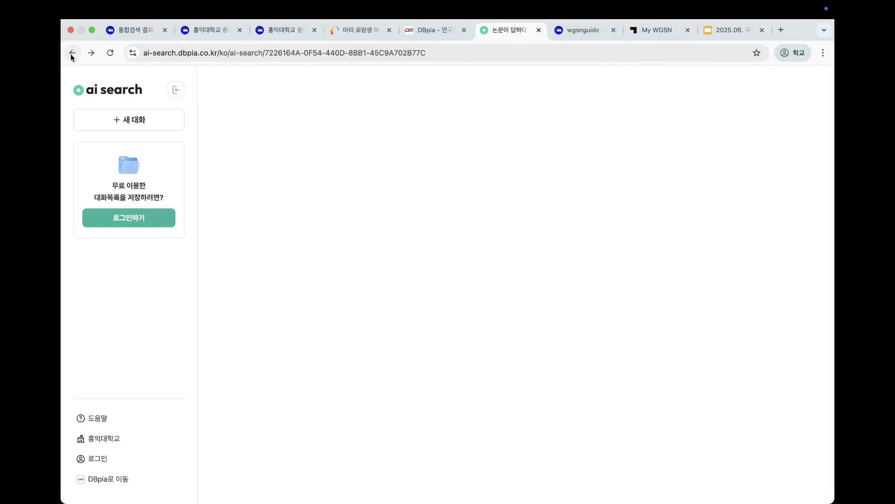
click(73, 54)
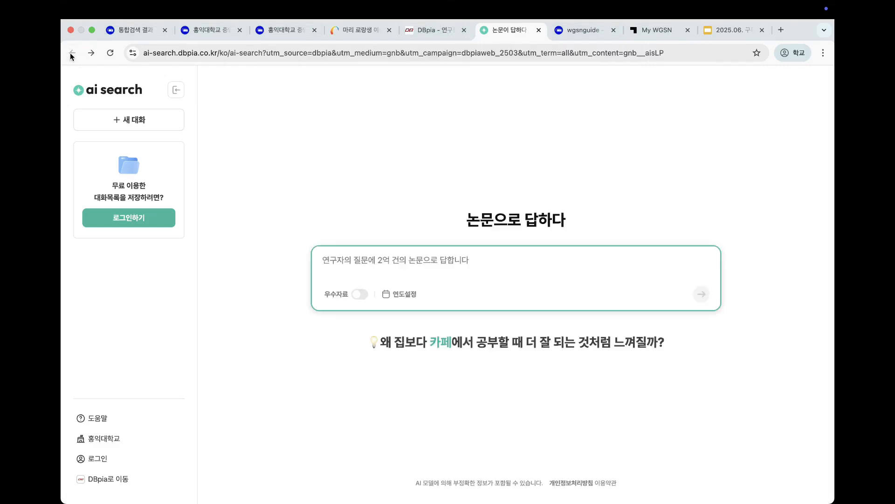
Ask the suggested question 왜 집보다 카페에서 공부할 때 더 잘 되는 것처럼 느껴질까? and read the answer through to 핵심 논문 모음
click(456, 346)
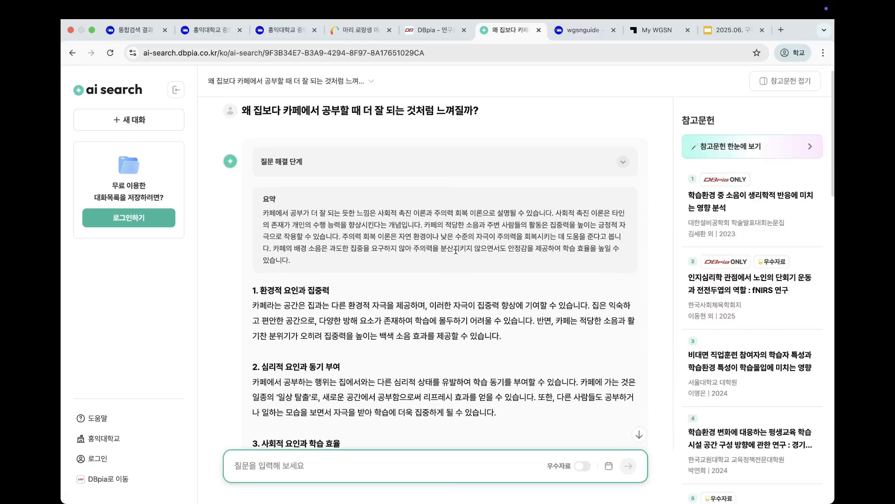
scroll(554, 340, down, 3)
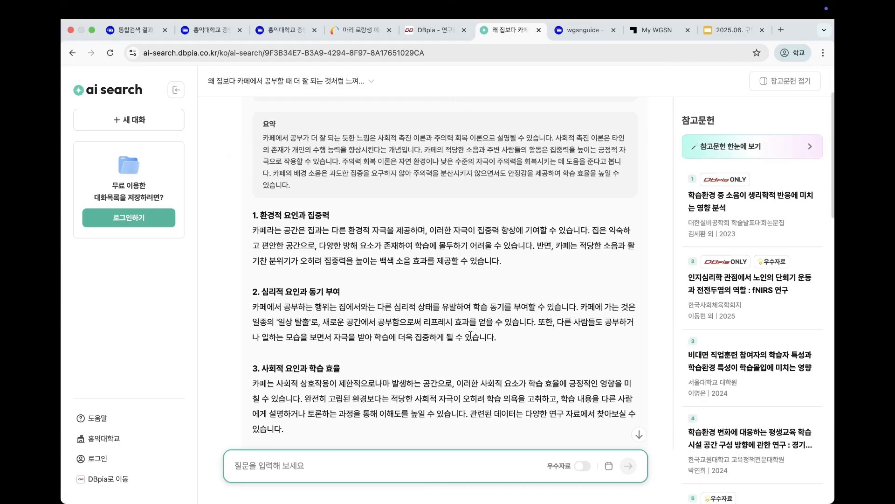
scroll(471, 335, down, 5)
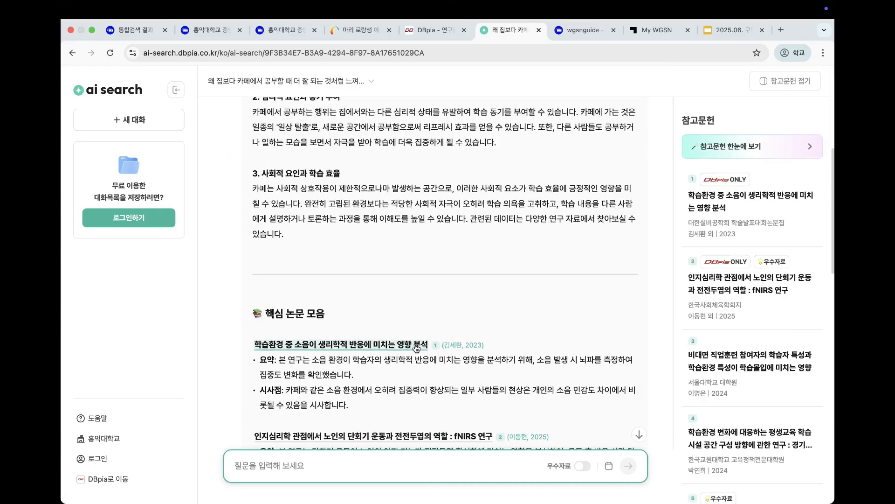
scroll(381, 307, down, 3)
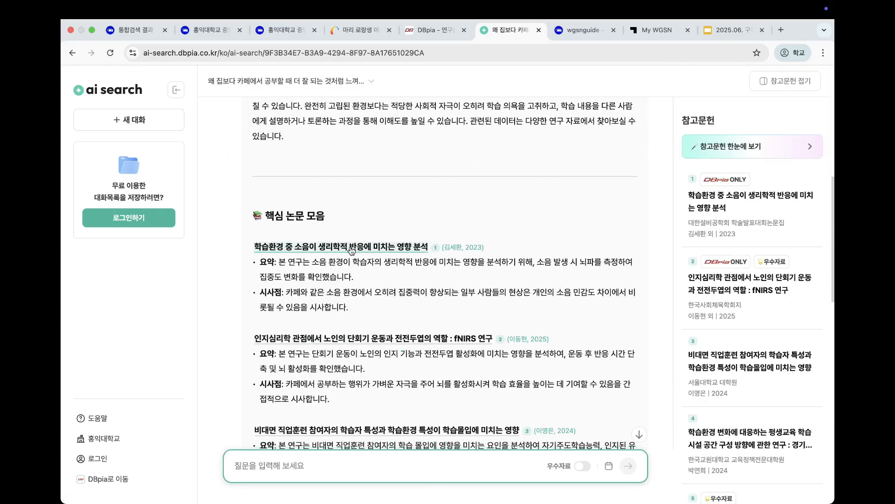
View the referenced paper 학습환경 중 소음이 생리학적 반응에 미치는 영향 분석 in the AI viewer, then close the viewers and AI search
mouse_move(410, 250)
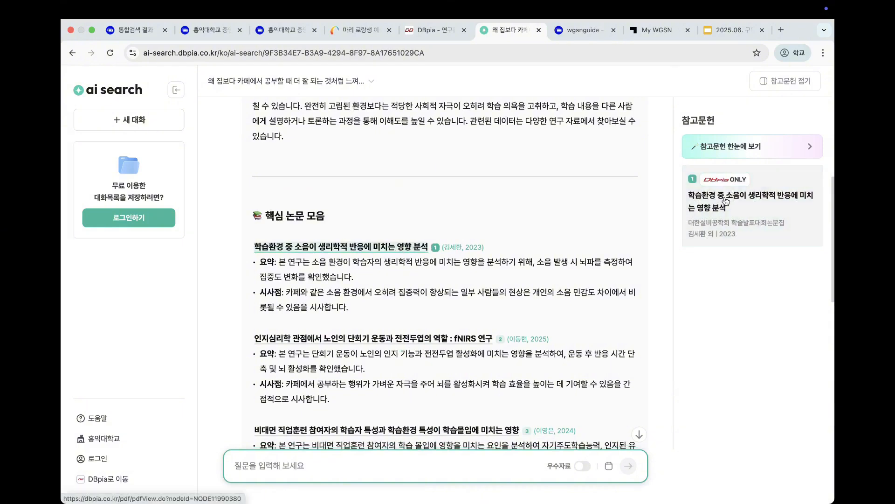
click(714, 209)
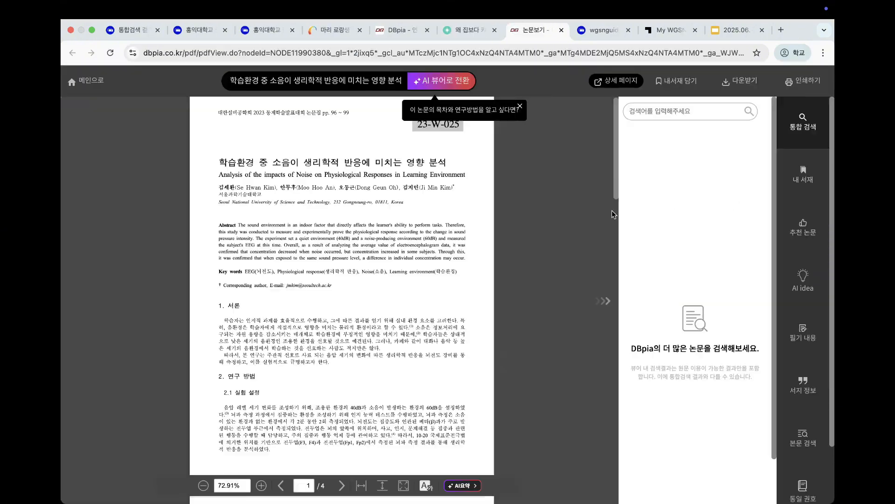
click(451, 87)
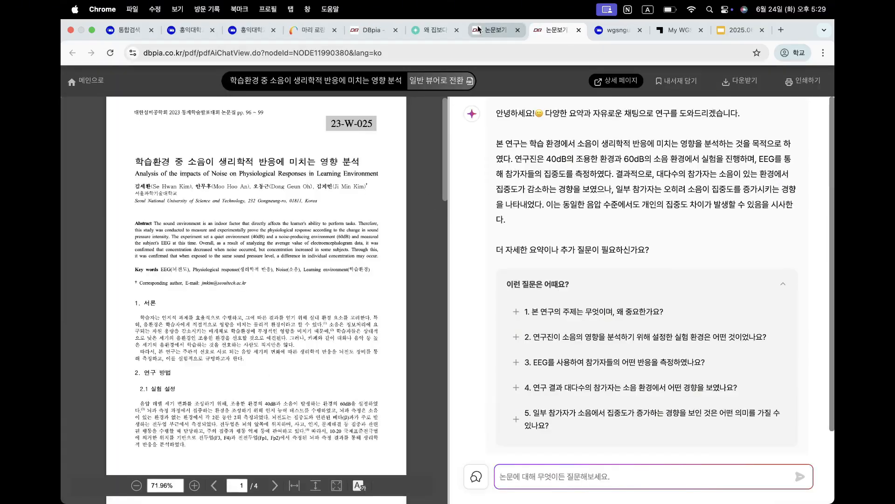
click(578, 30)
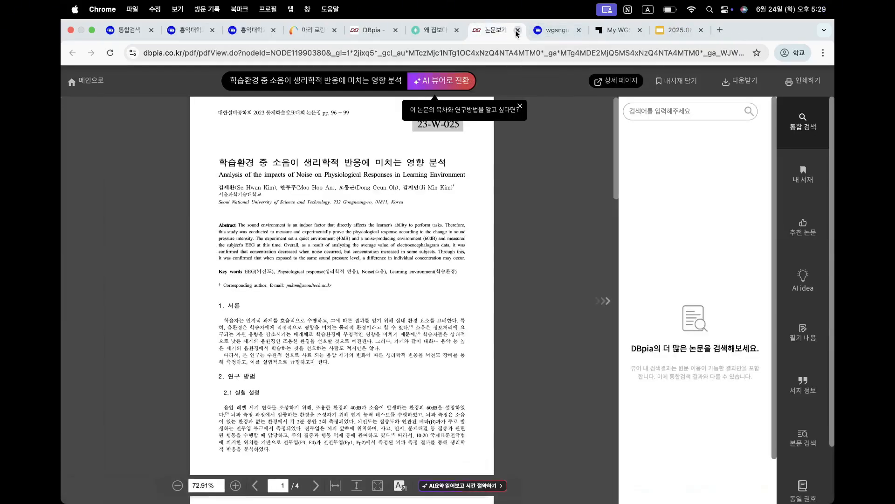
click(518, 31)
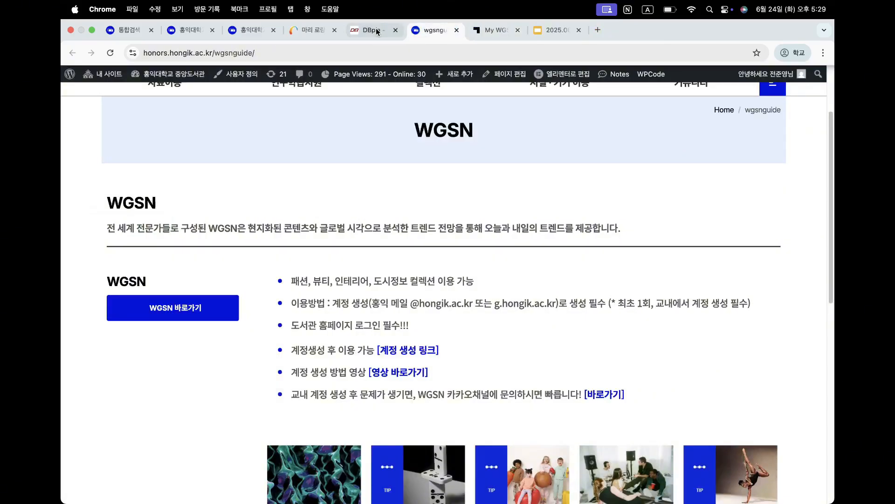
Switch to the Google Slides deck 2025.06. 구독자원 AI 도구 활용법 and go to slide 15 on statista Research AI
click(552, 29)
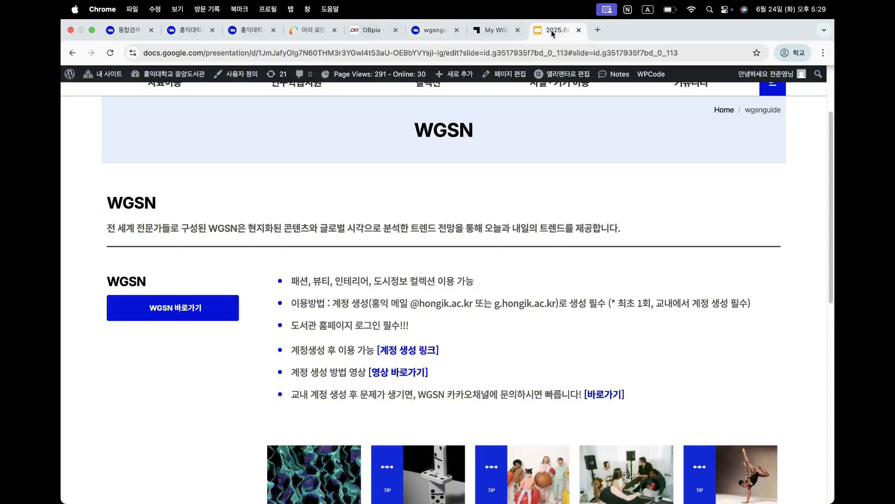
scroll(103, 360, down, 6)
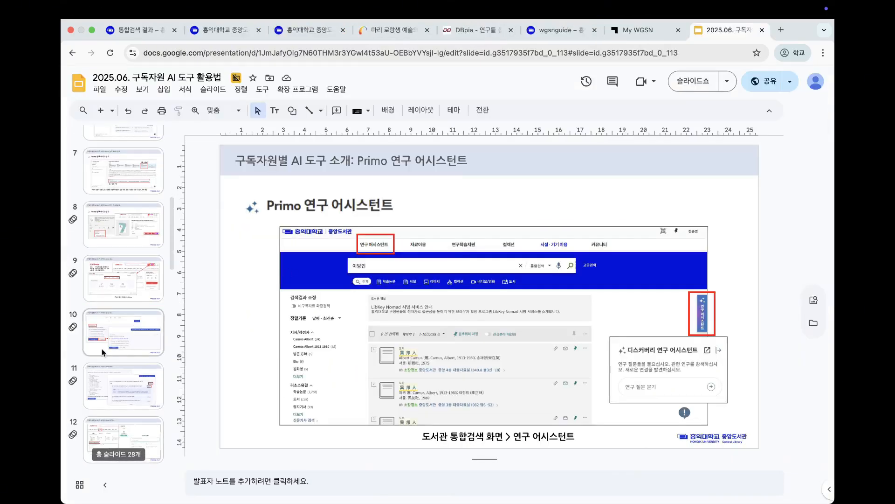
click(113, 300)
scroll(115, 332, down, 2)
scroll(117, 336, down, 5)
click(122, 317)
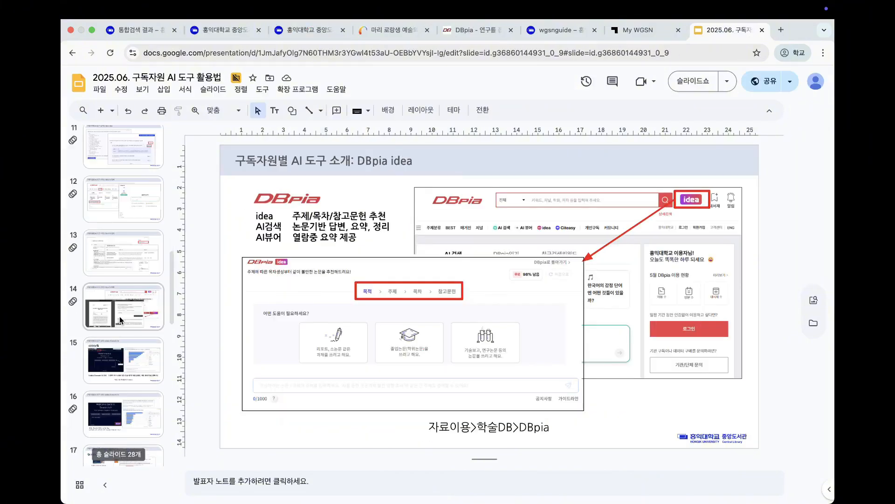
click(121, 355)
scroll(121, 355, down, 2)
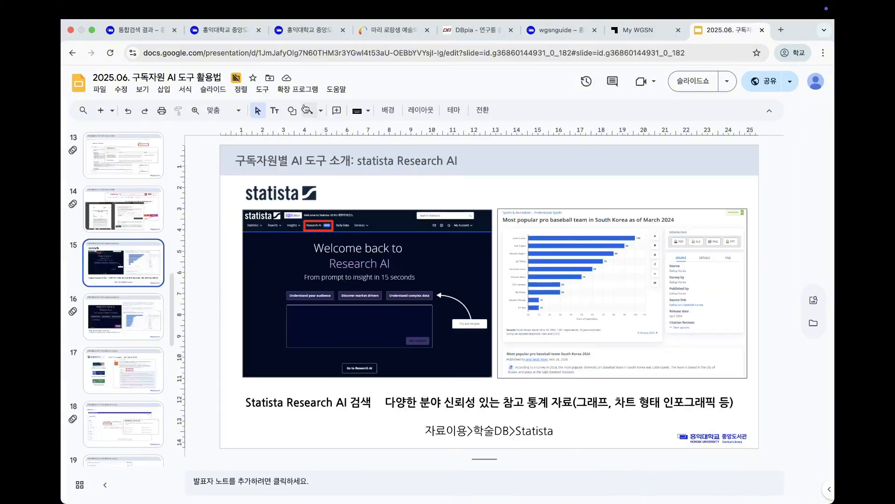
Close the DBpia home page and the library record of 마리 로랑생 예술의 디아스포라 성향 연구
click(462, 32)
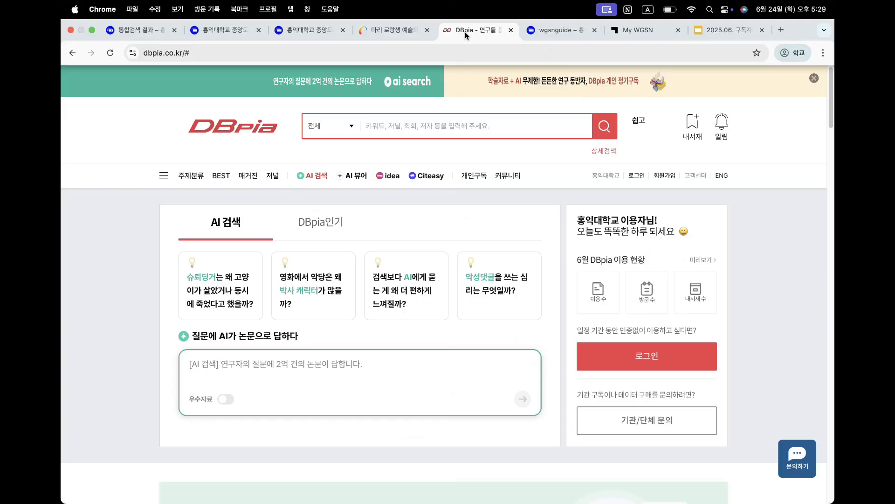
click(510, 30)
click(387, 31)
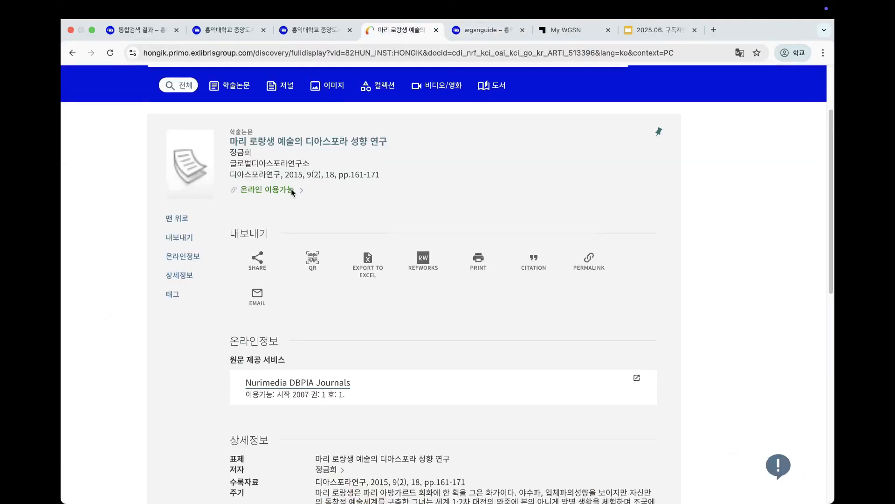
key(super+w)
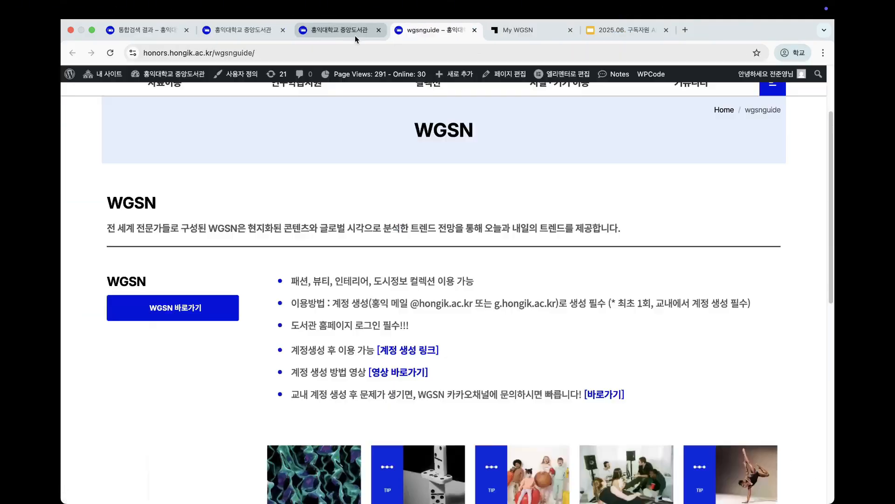
Return to the Hongik University library homepage and open the 학술 DB 리스트 page
click(369, 30)
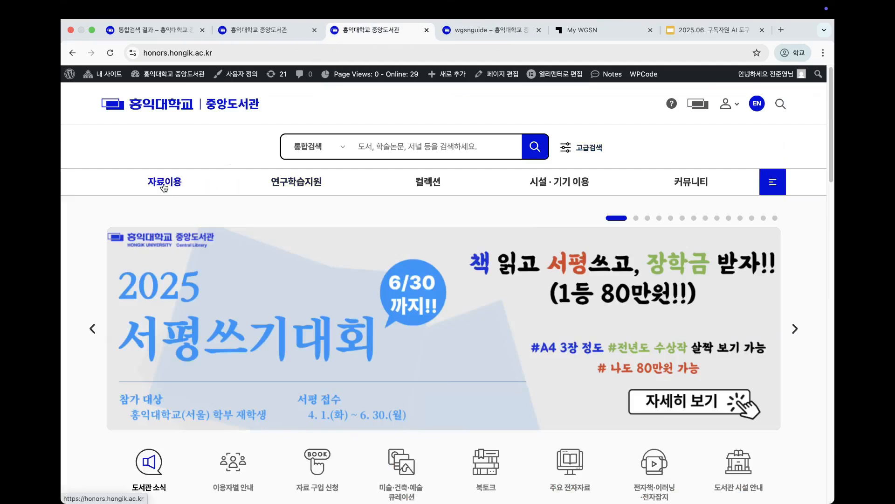
mouse_move(164, 188)
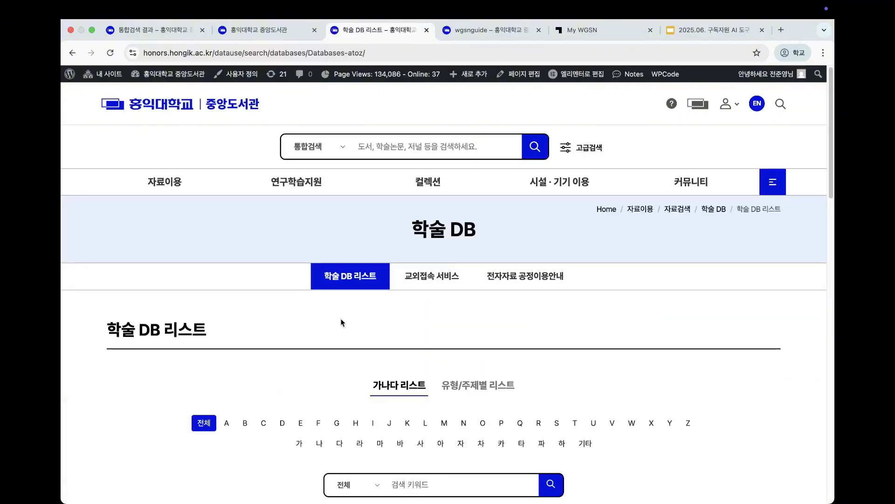
Filter the academic database list to names starting with S and locate Statista on page 2
scroll(340, 322, down, 5)
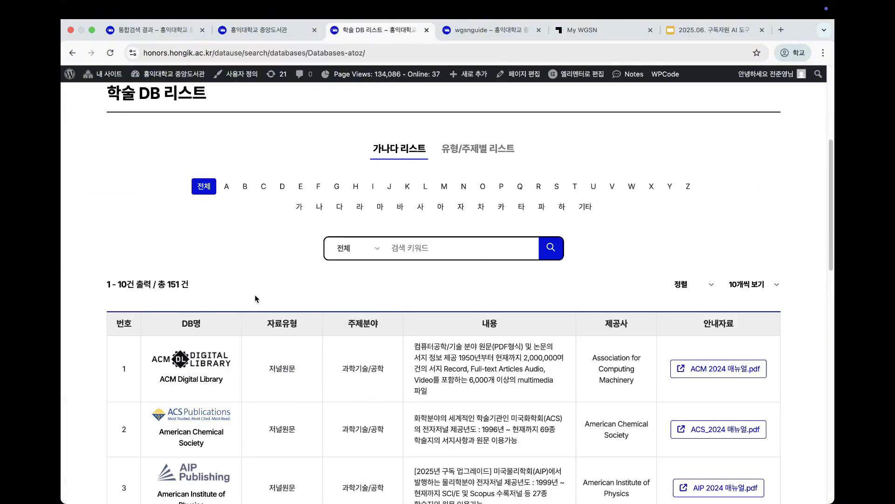
scroll(257, 299, up, 1)
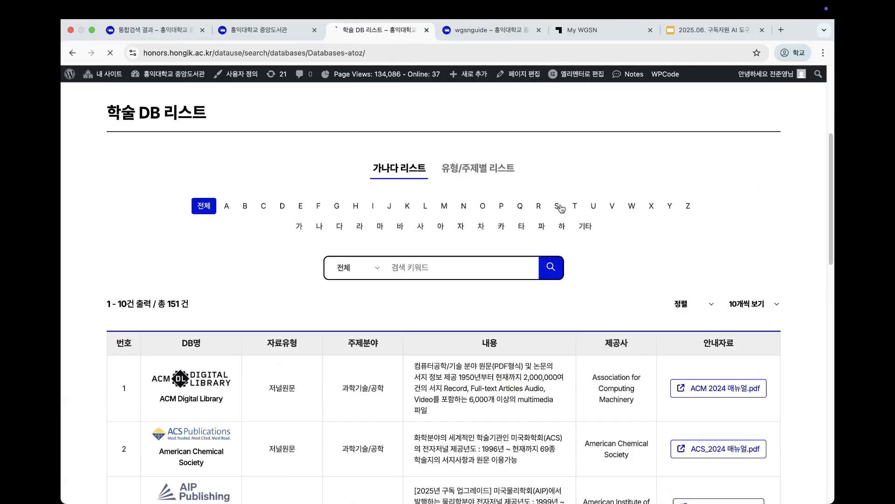
scroll(327, 298, down, 10)
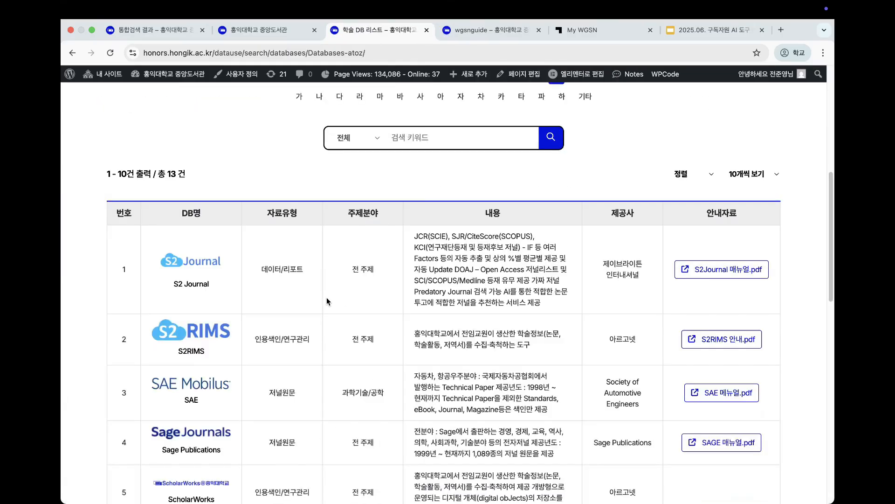
scroll(327, 297, down, 6)
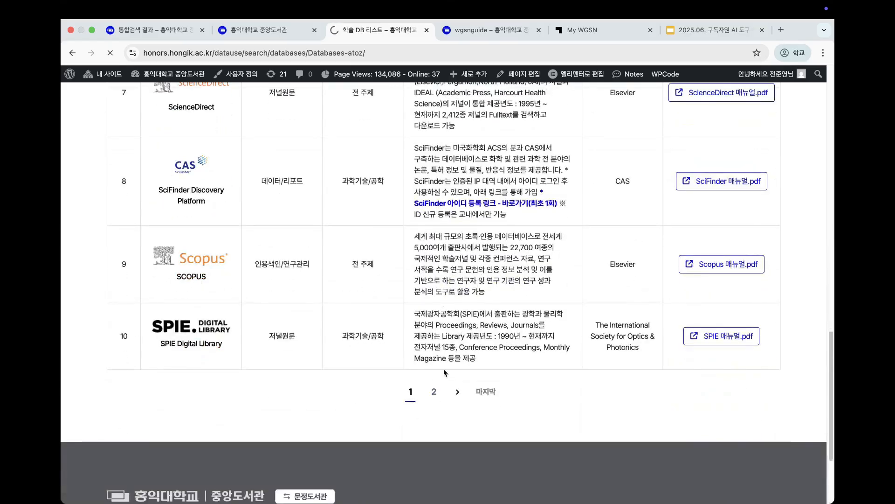
scroll(353, 358, down, 8)
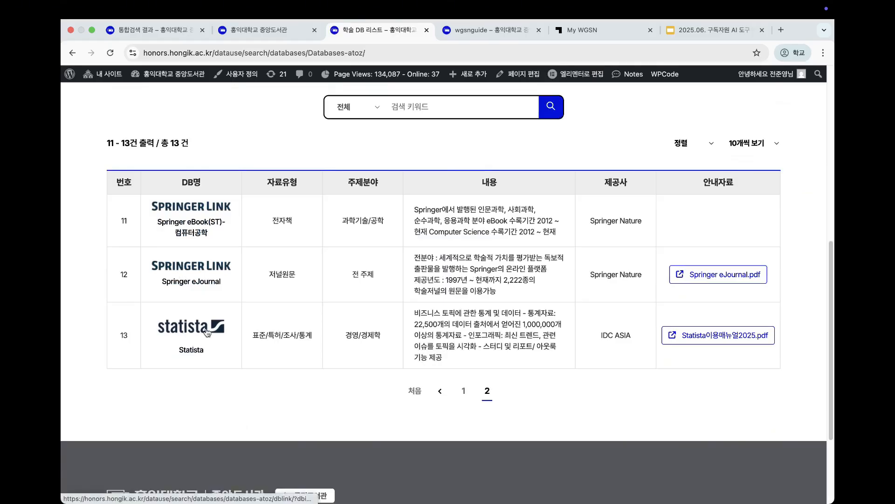
scroll(207, 332, up, 10)
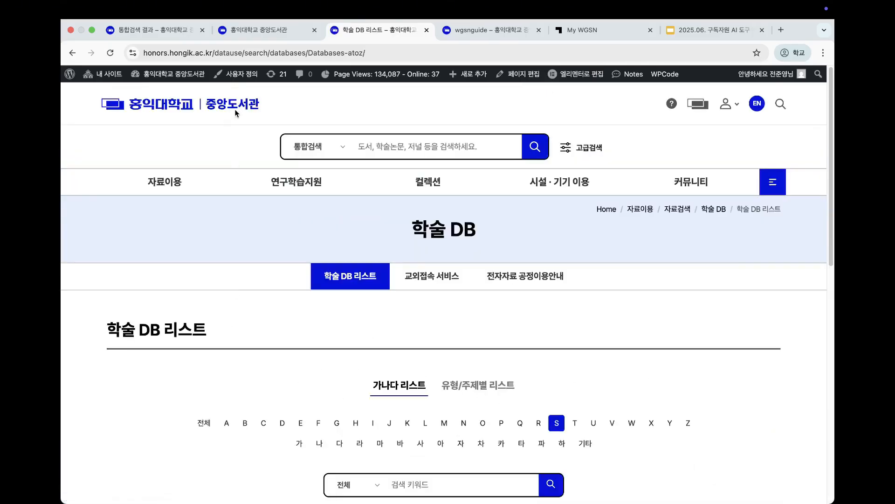
Return to the library homepage and open Statista from its card in the 신규 포스트 carousel
click(236, 113)
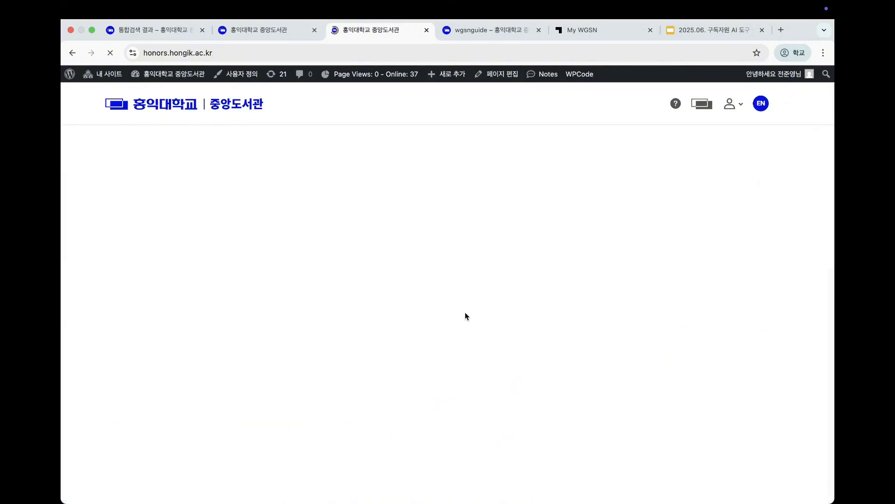
scroll(480, 369, down, 12)
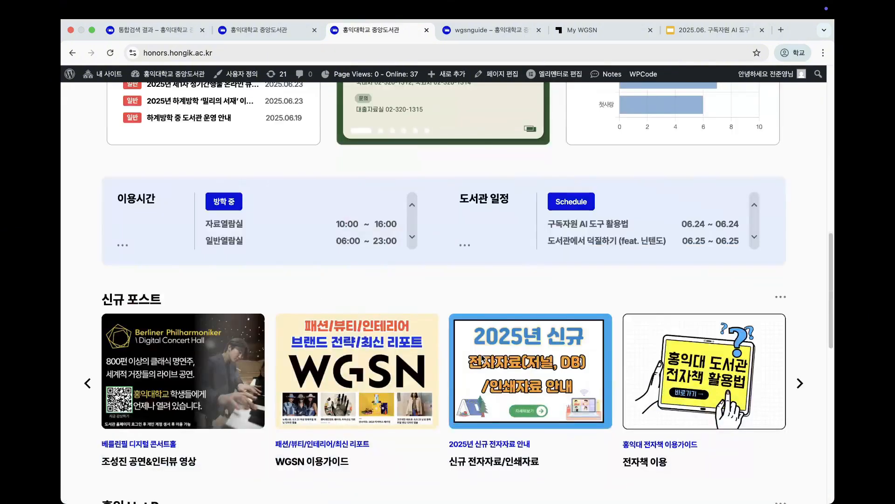
scroll(481, 358, down, 3)
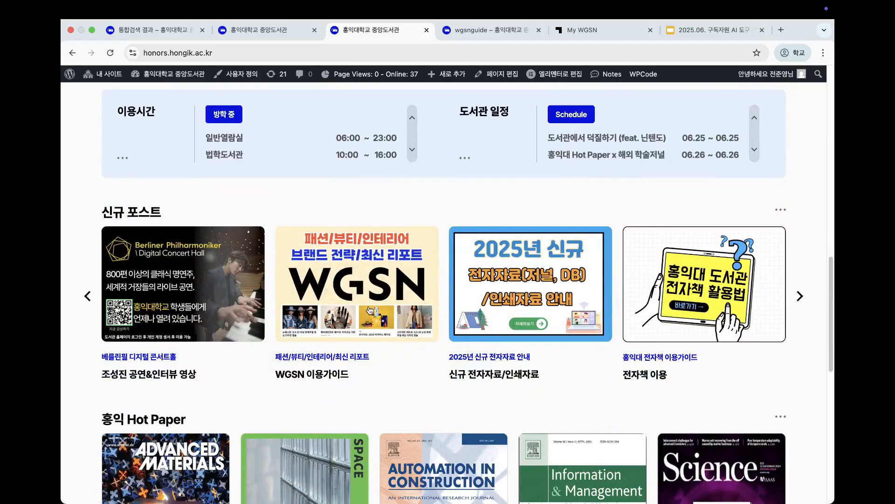
scroll(673, 301, right, 3)
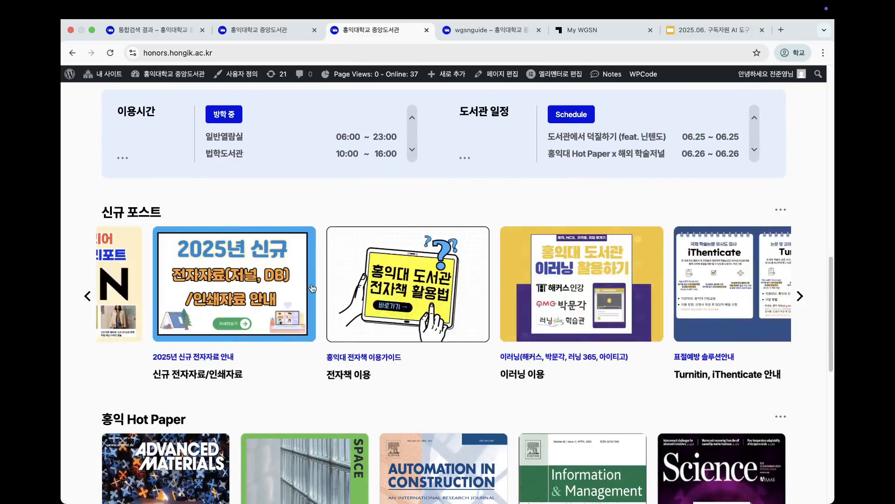
scroll(711, 292, right, 4)
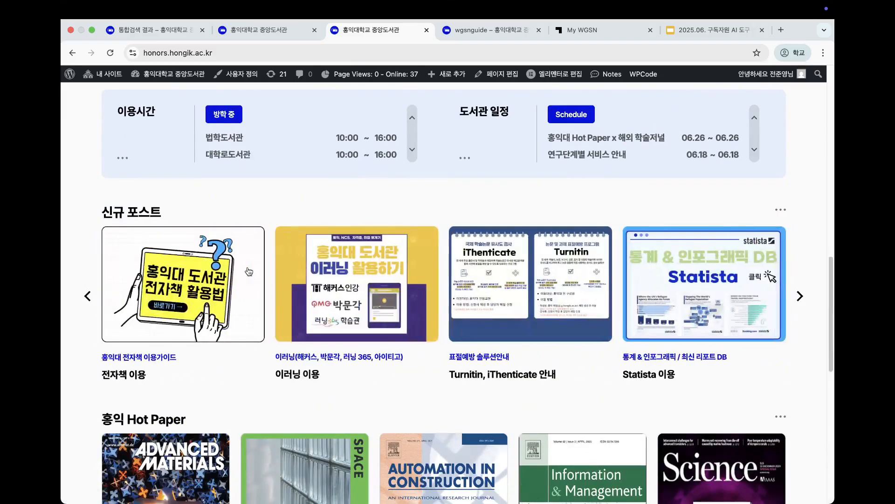
click(799, 297)
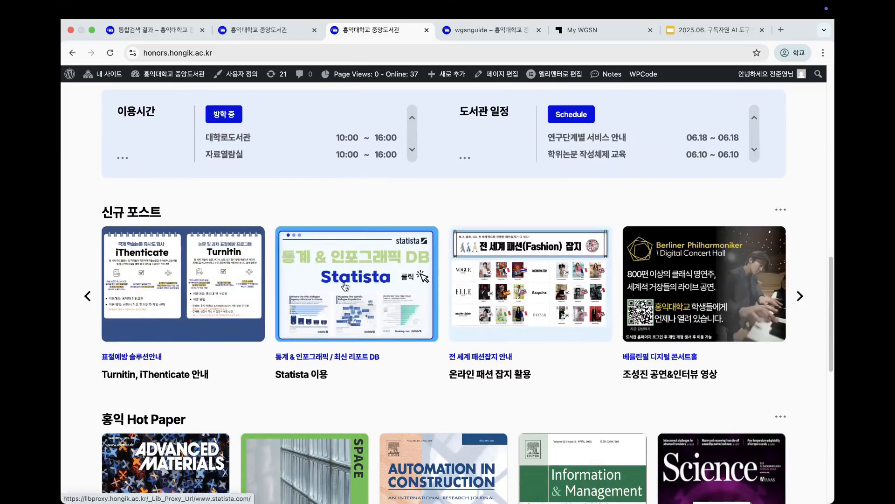
click(381, 336)
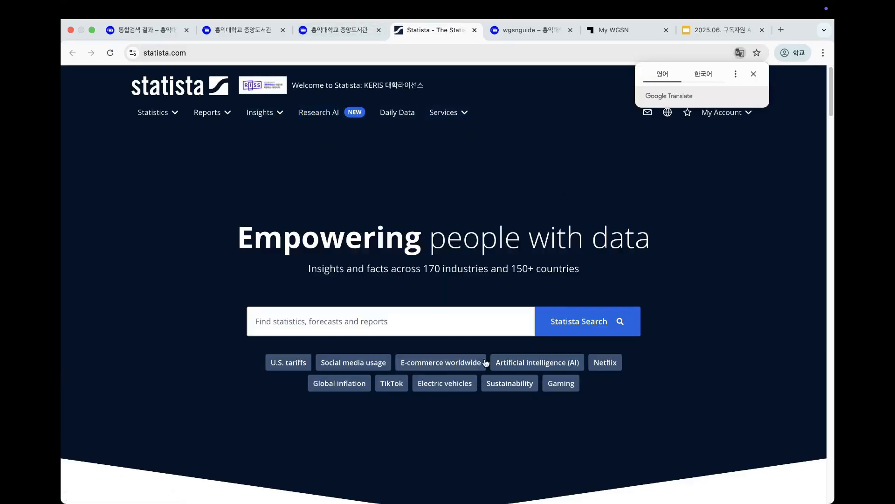
Open Statista's Research AI and submit the query 한국 프로 야구의 인기 순위를 알려주세요
click(321, 116)
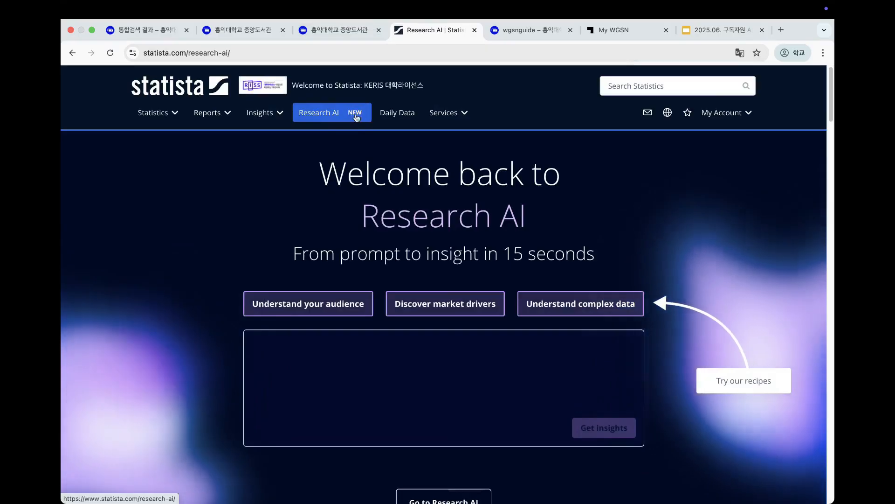
click(461, 384)
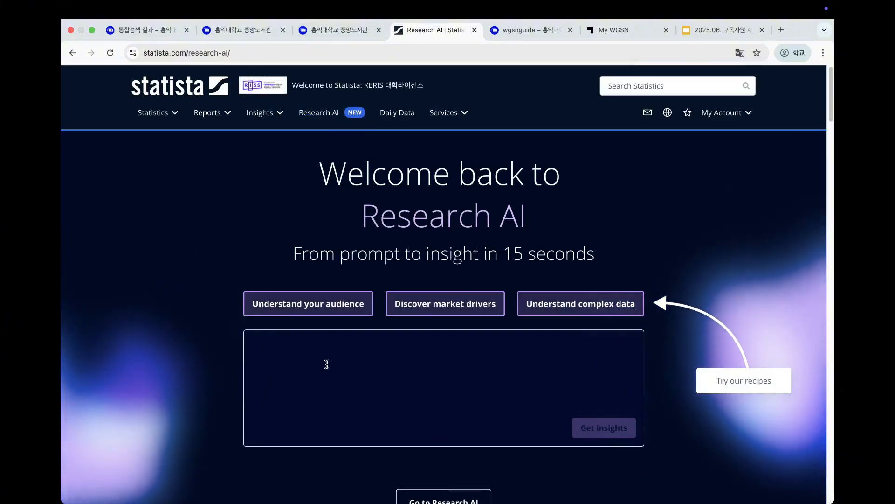
text(한국)
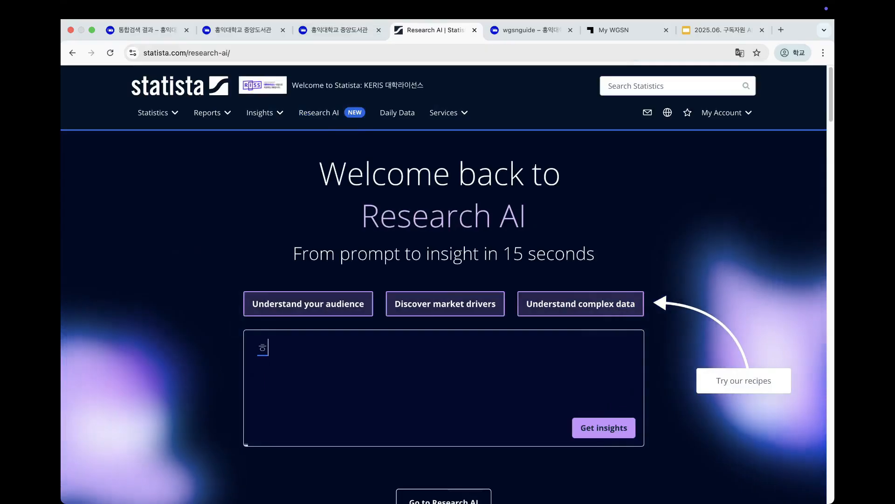
text( 프로 야구)
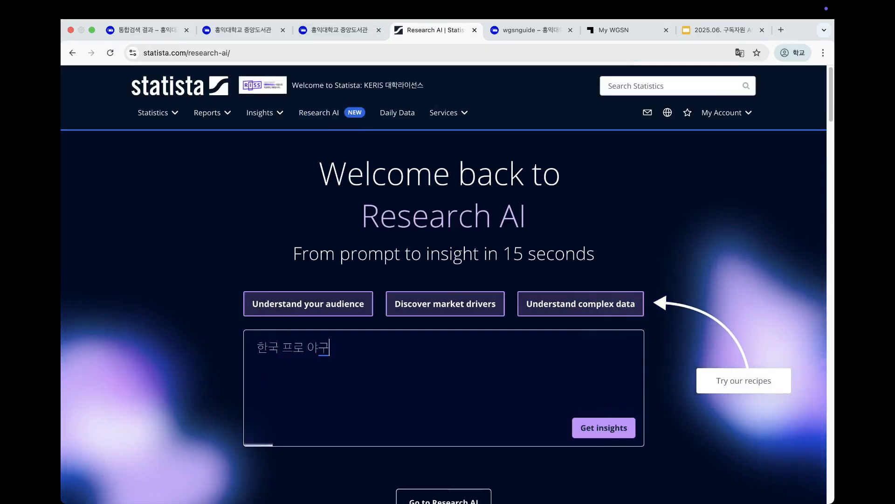
text(의 인기)
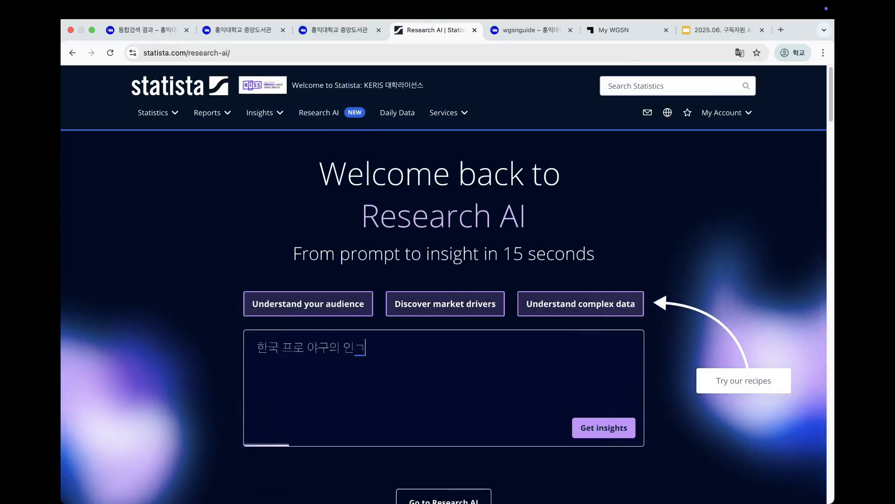
text( 순위를 알려ㅕ 주)
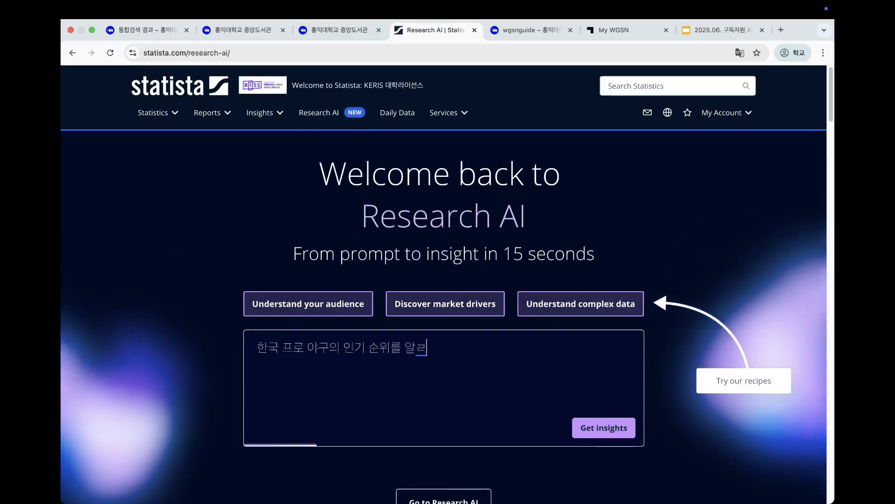
text(세요)
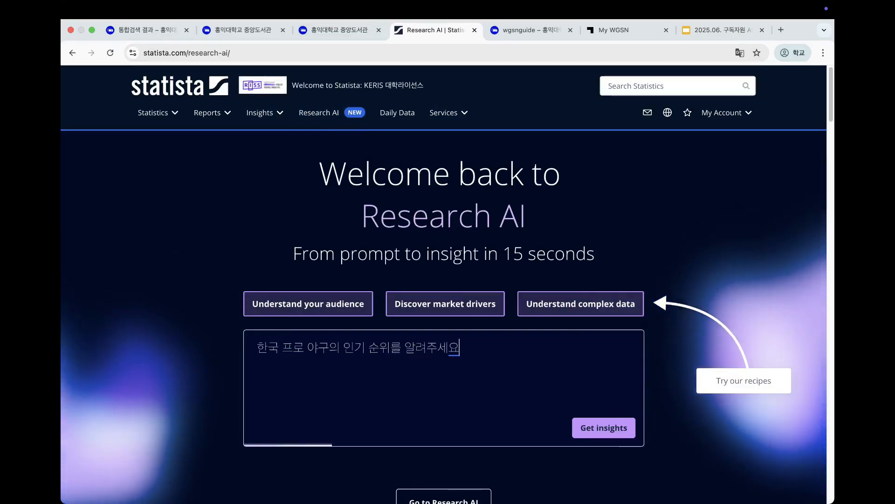
key(Return)
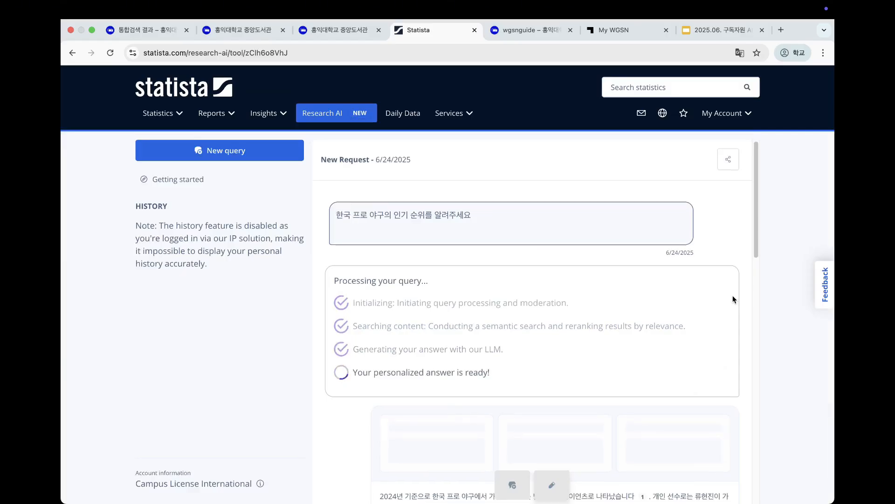
Review the AI answer and its sources, then open the source Most popular pro baseball team in South Korea as of March 2024
scroll(732, 296, down, 3)
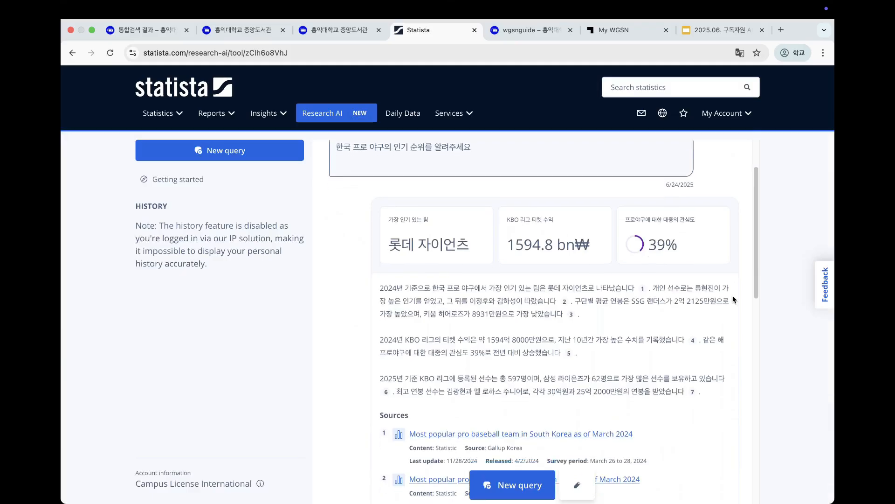
scroll(631, 269, up, 3)
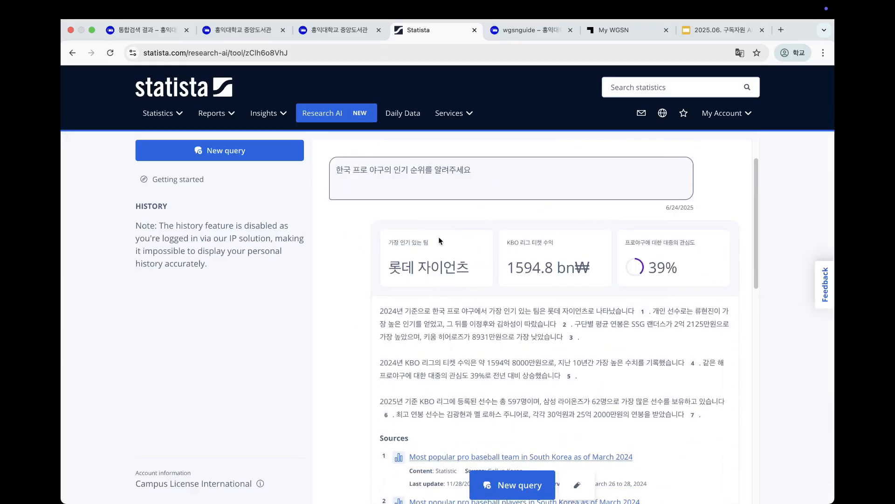
scroll(485, 306, down, 3)
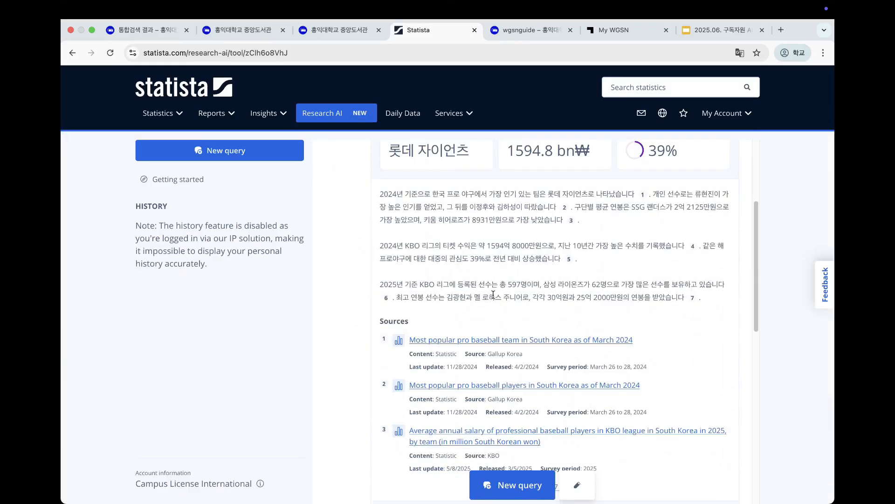
scroll(561, 273, down, 2)
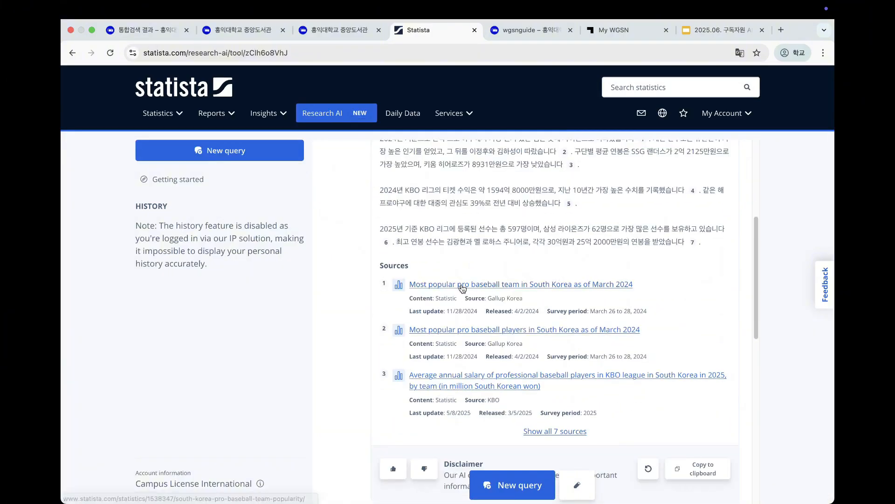
click(463, 285)
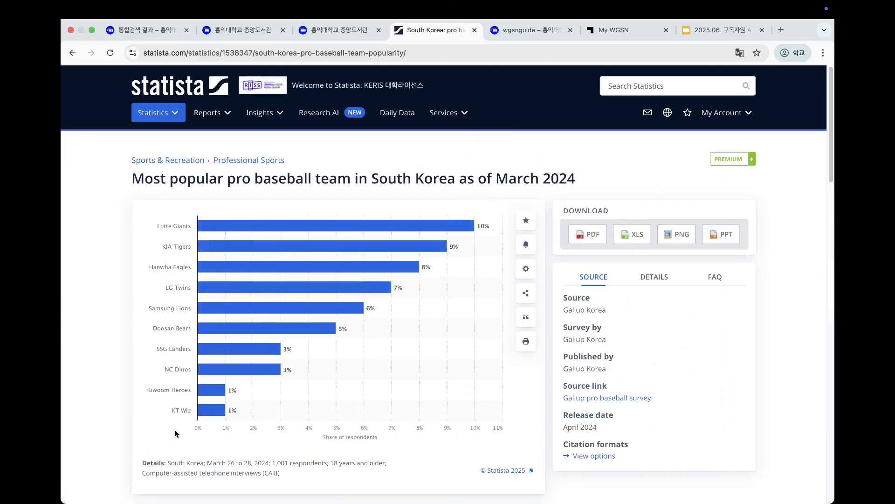
Switch back to the library homepage and open the full 공지사항 list
click(328, 32)
scroll(230, 219, up, 7)
scroll(231, 219, up, 1)
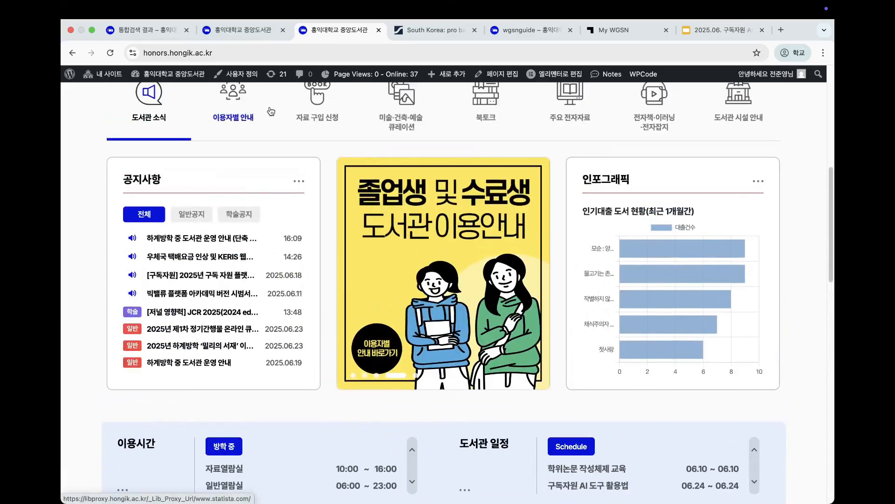
click(298, 184)
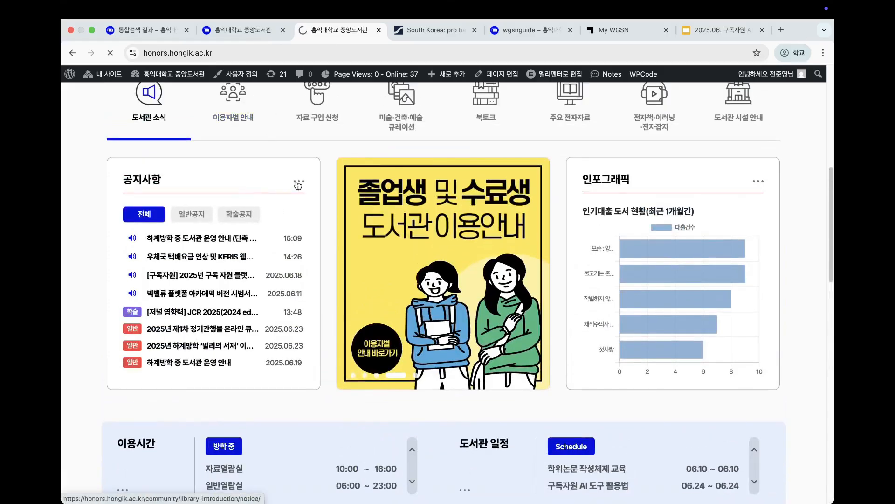
Filter the notices to the 학술 category and look through the first page of the list
scroll(283, 339, down, 5)
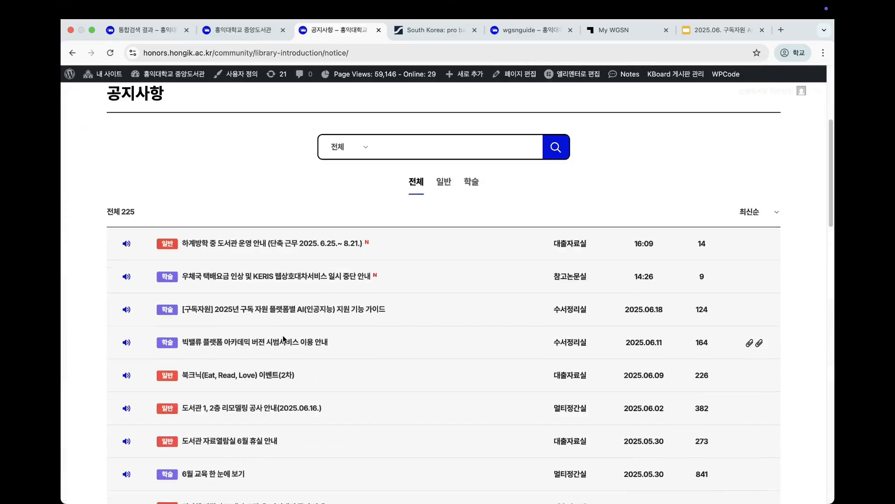
scroll(283, 340, up, 3)
scroll(400, 279, up, 1)
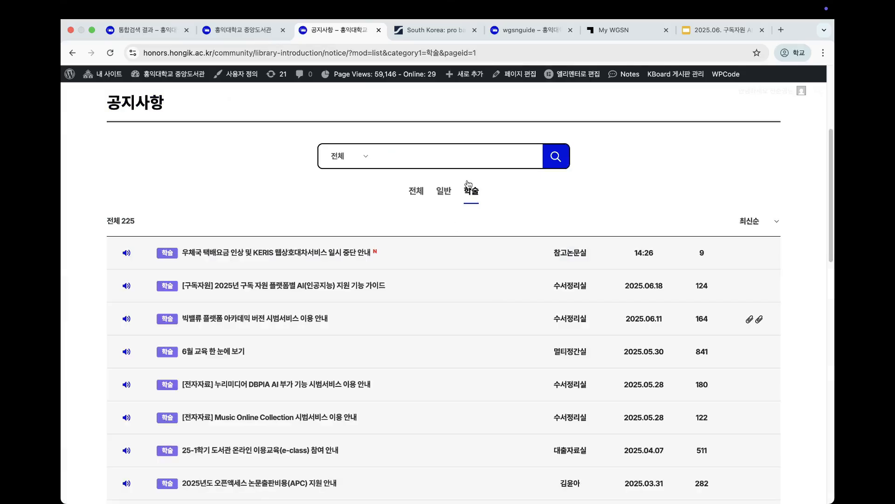
scroll(362, 269, down, 6)
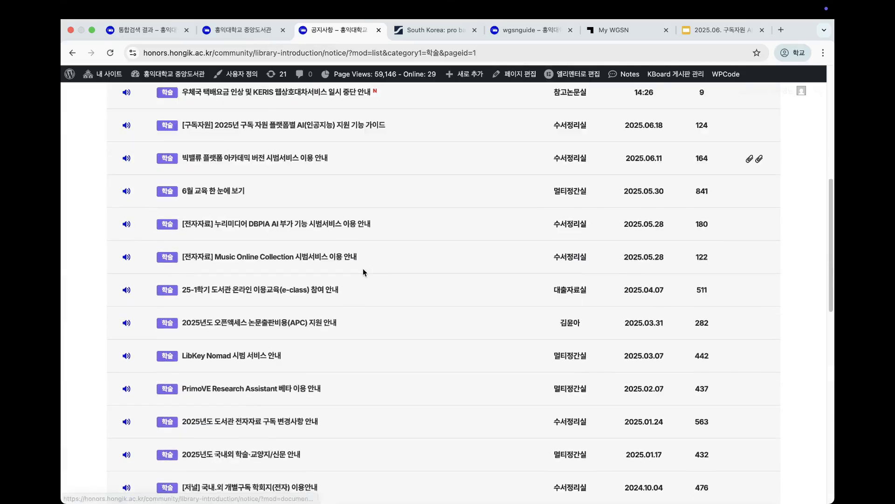
scroll(364, 271, down, 3)
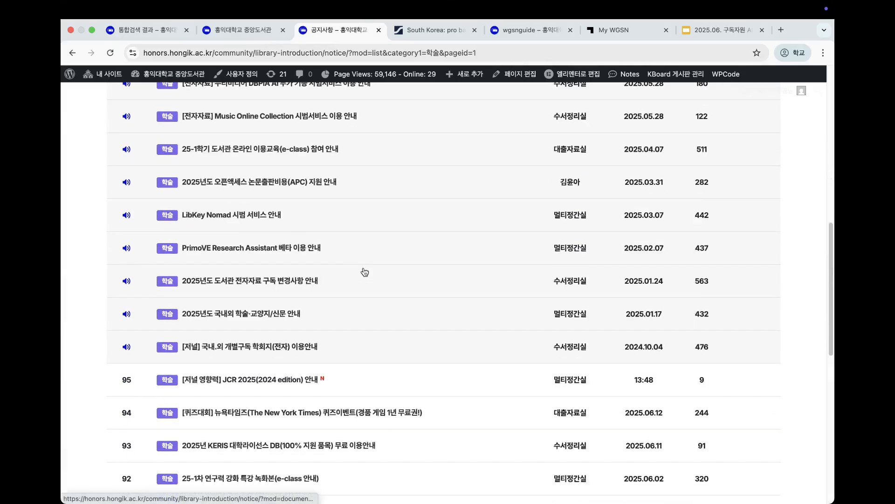
scroll(380, 263, down, 5)
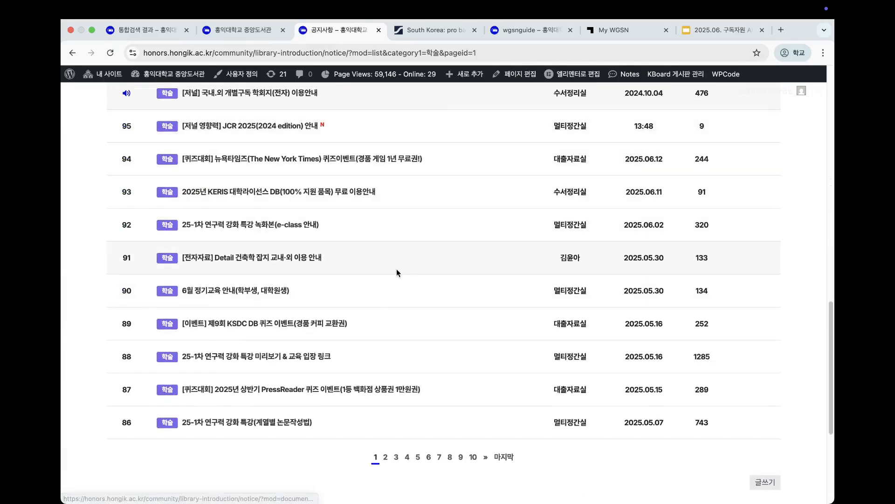
scroll(396, 272, up, 15)
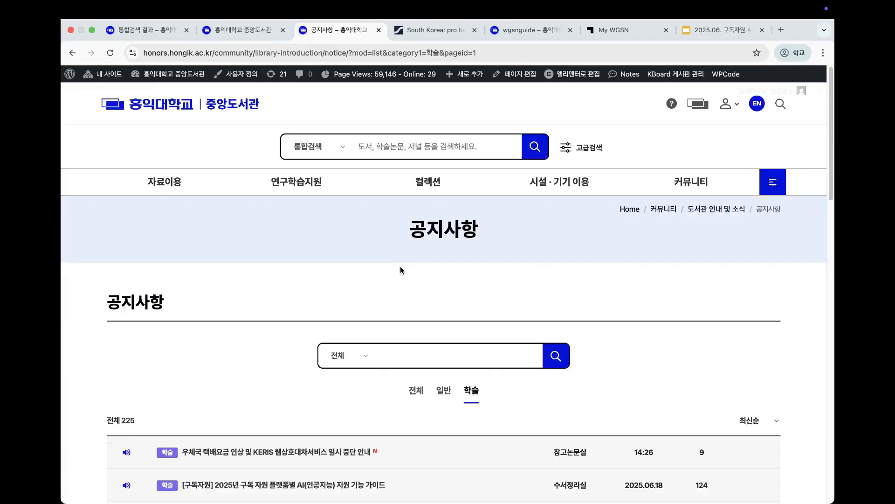
Search the 학술 notices for statista and look through the matching posts
click(399, 360)
text(ㄴ)
scroll(398, 373, down, 15)
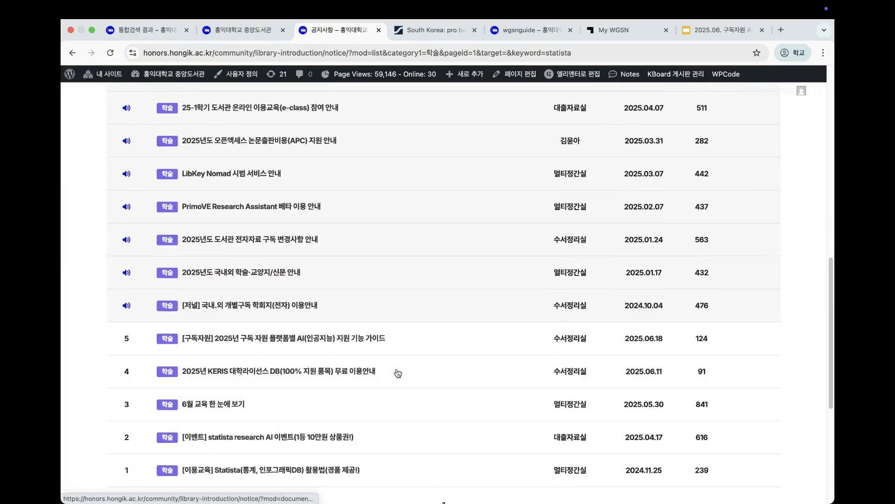
Open the notice [이벤트] statista research AI 이벤트 and look through its poster and event details
scroll(296, 356, down, 1)
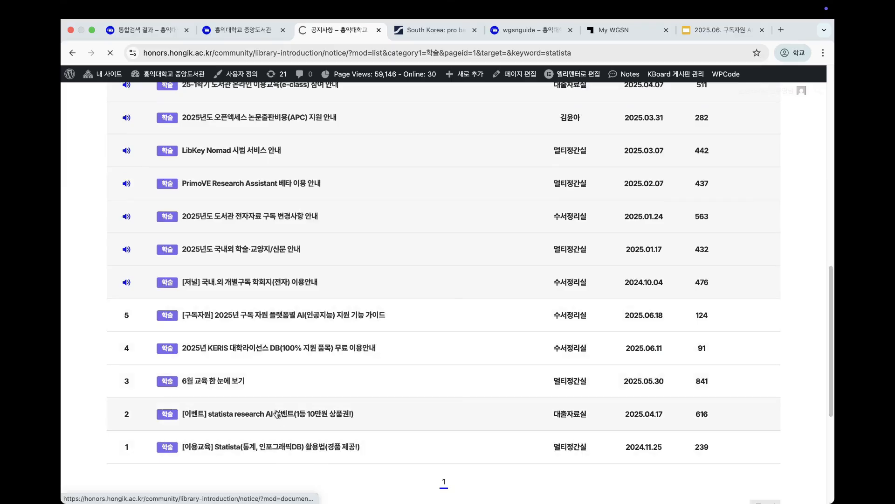
scroll(440, 382, down, 5)
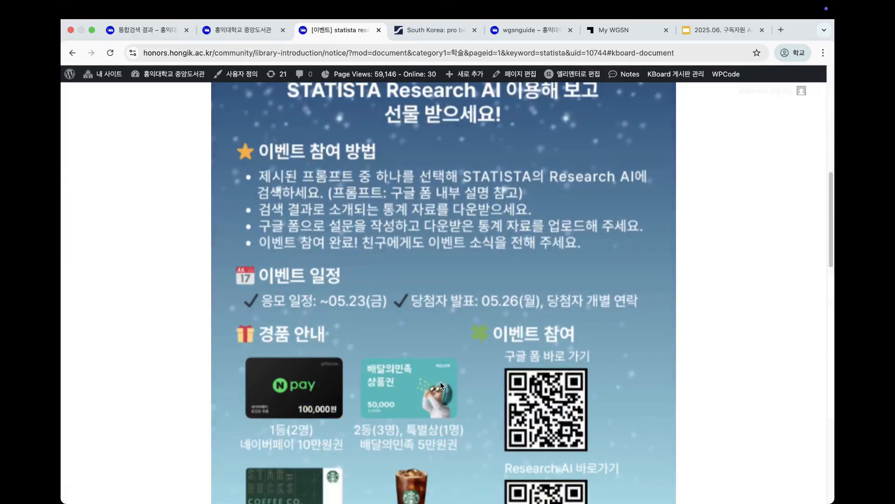
scroll(440, 381, down, 3)
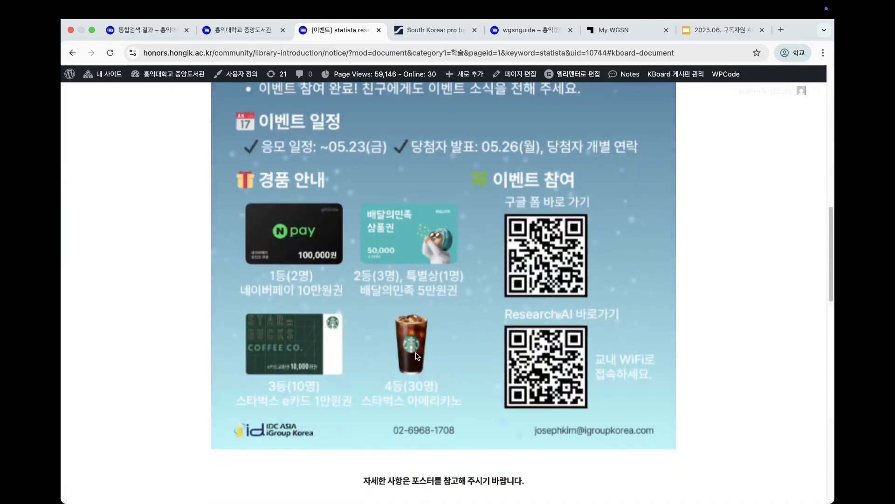
scroll(465, 360, down, 9)
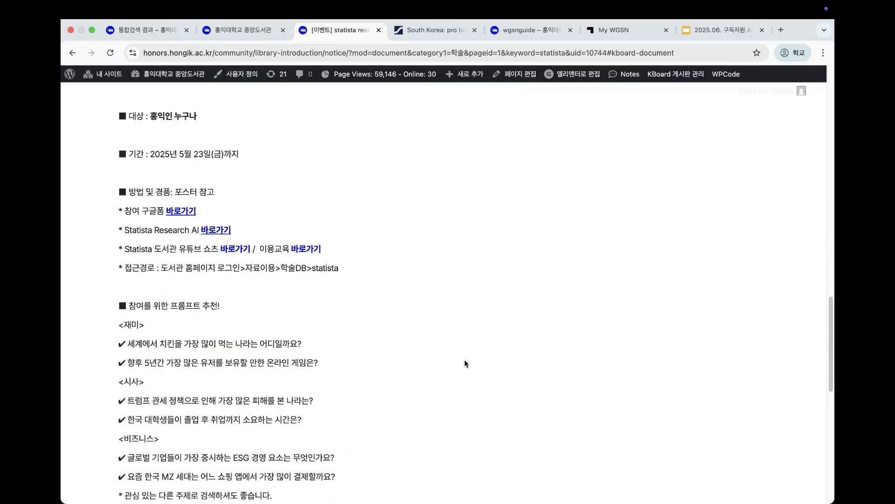
Examine the notice's recommended prompts, highlighting the example questions under 재미, 시사 and 비즈니스
scroll(465, 360, down, 2)
drag(215, 208, 161, 209)
click(160, 247)
drag(129, 251, 283, 252)
drag(127, 263, 312, 272)
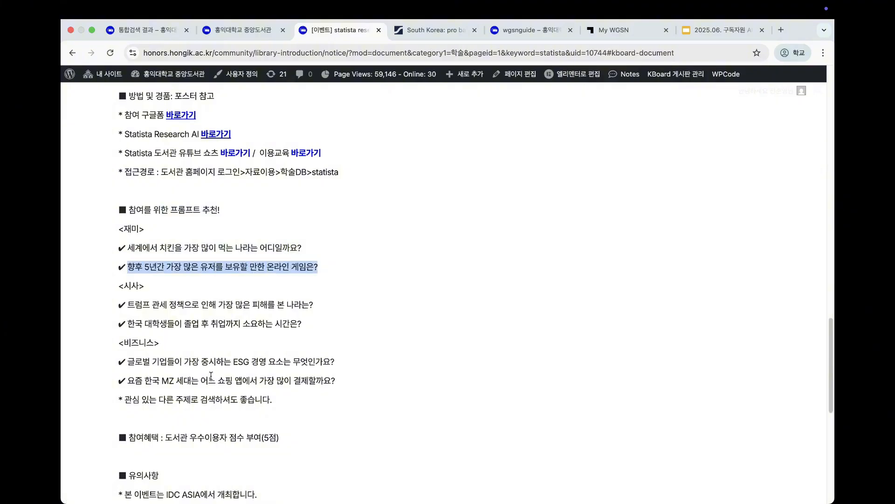
drag(280, 401, 219, 383)
click(291, 382)
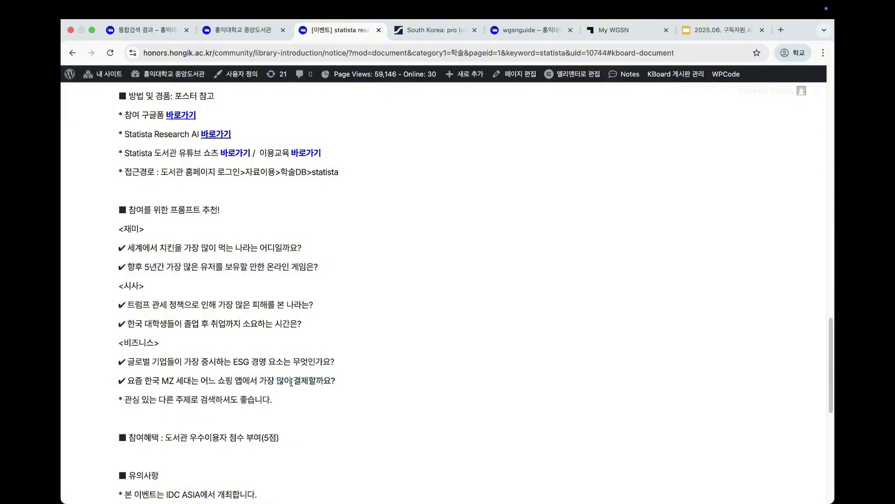
drag(309, 381, 118, 228)
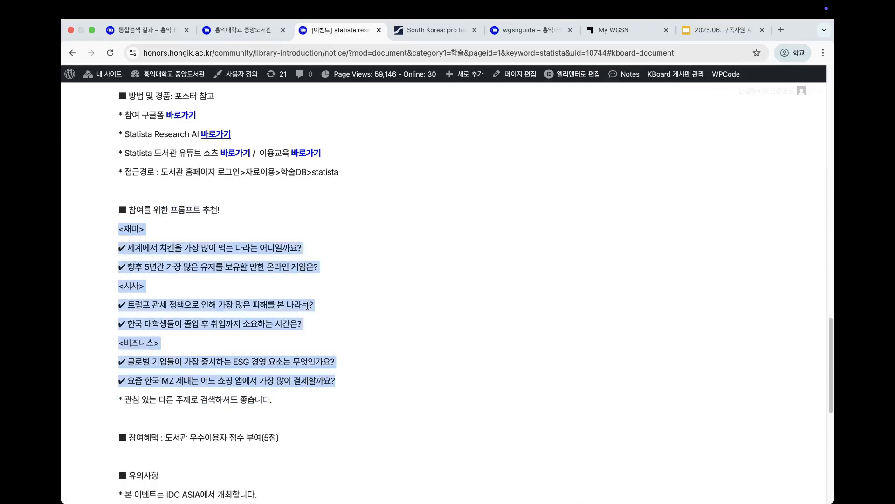
click(338, 315)
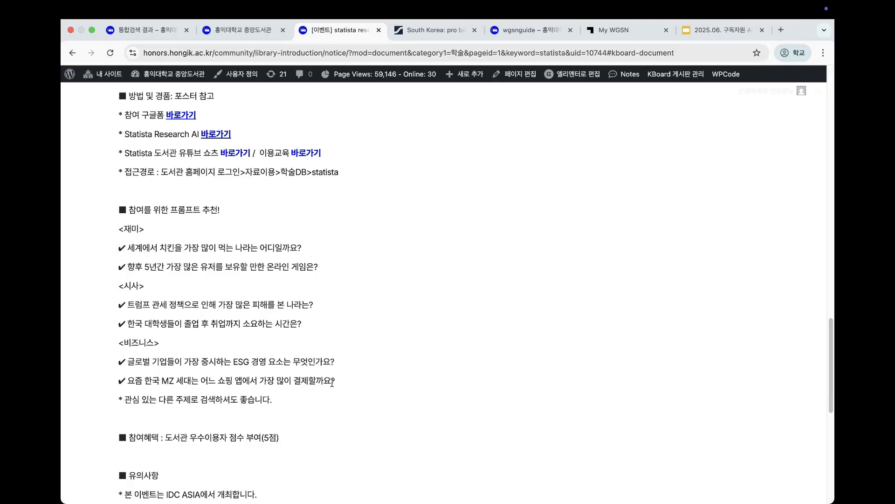
drag(333, 383, 125, 382)
triple_click(221, 373)
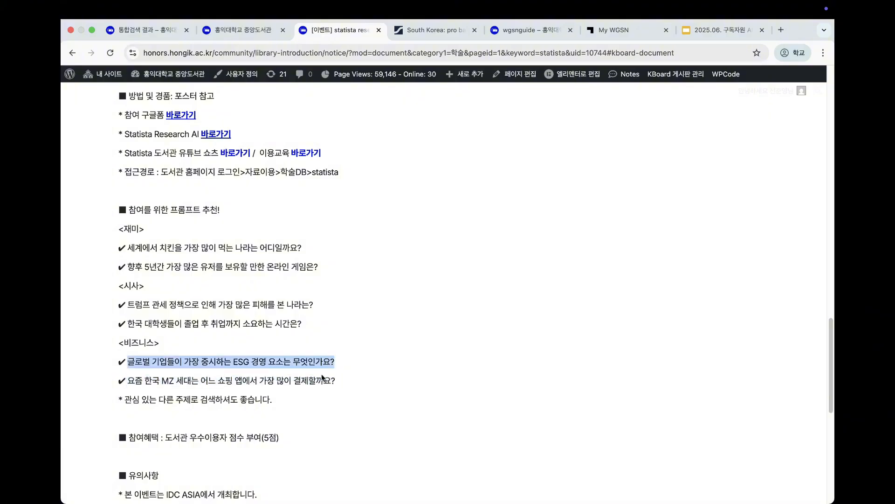
drag(308, 325, 125, 325)
click(339, 325)
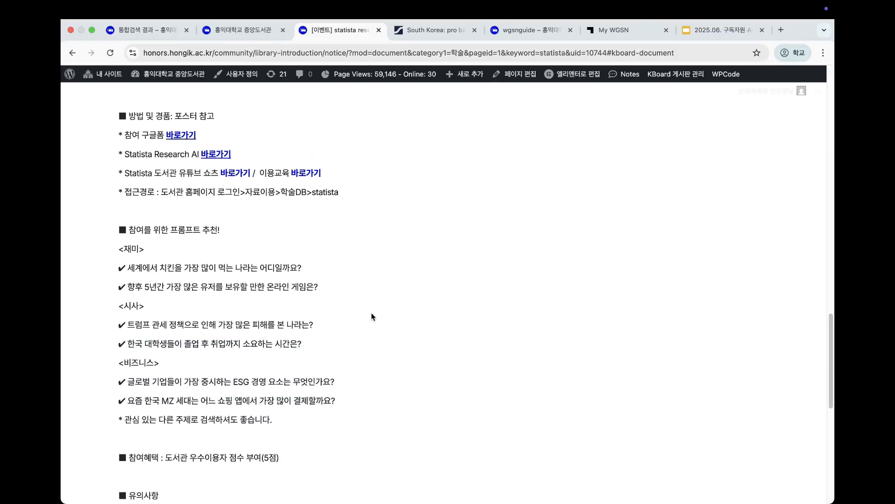
Return from the event notice to the Statista chart of popular South Korean baseball teams and highlight its Source link heading
scroll(372, 314, down, 5)
scroll(372, 314, up, 12)
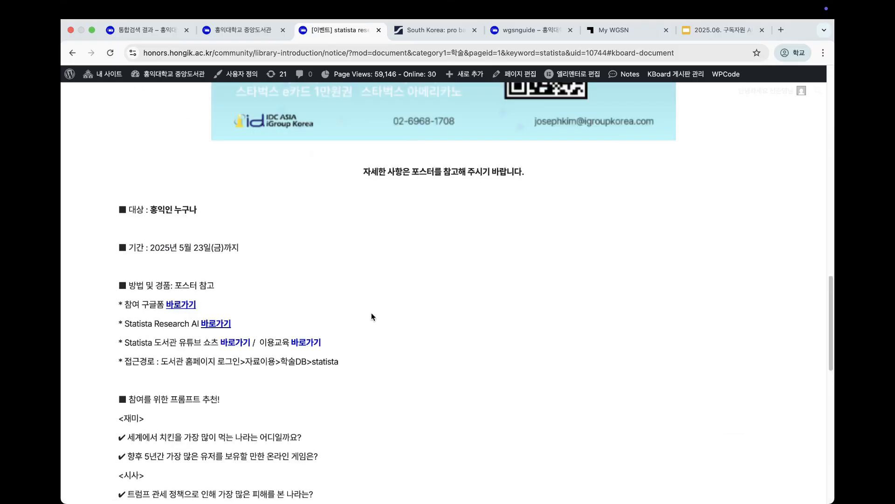
scroll(372, 316, up, 12)
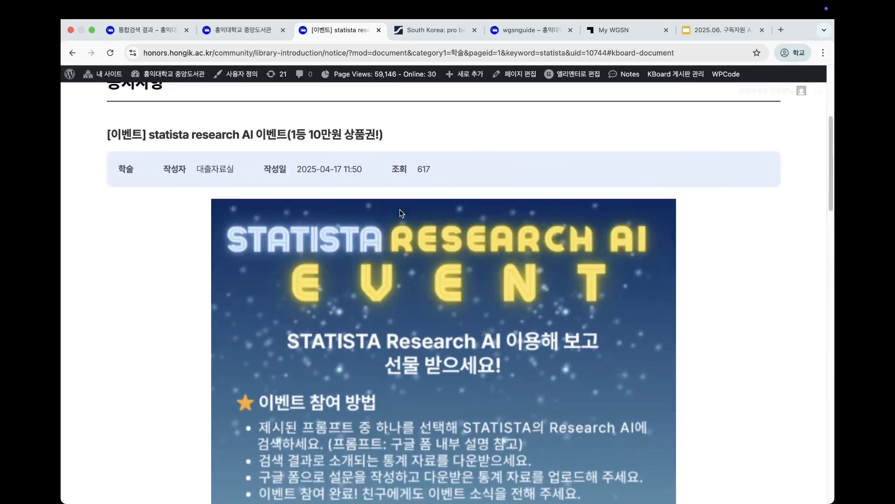
click(431, 30)
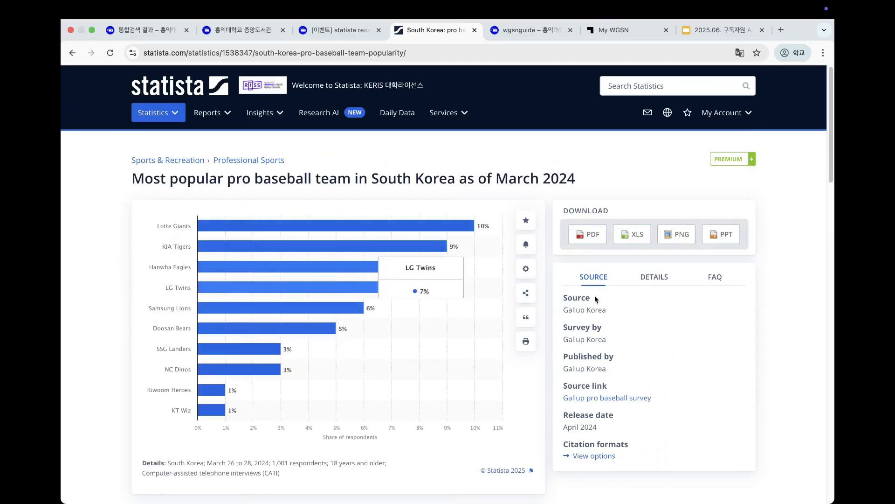
drag(563, 387, 635, 397)
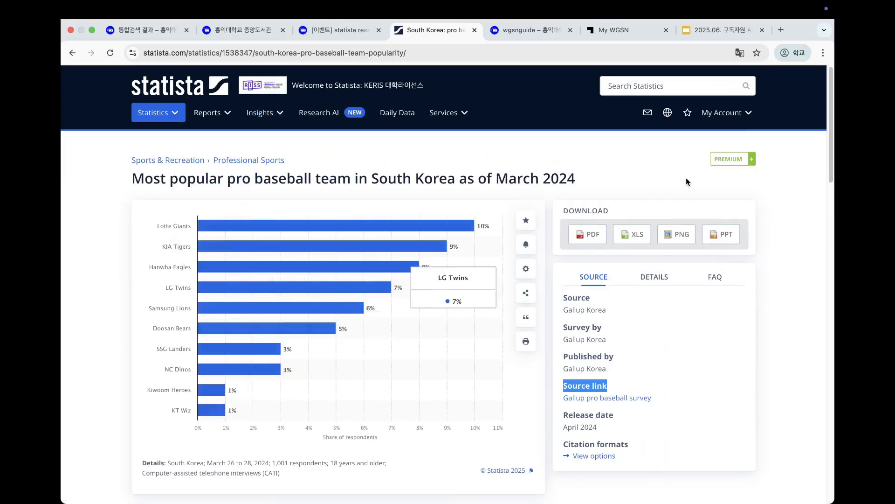
Switch to the Google Slides presentation and go to slide 20 on ProQuest Research Assistant
click(722, 30)
scroll(124, 280, down, 3)
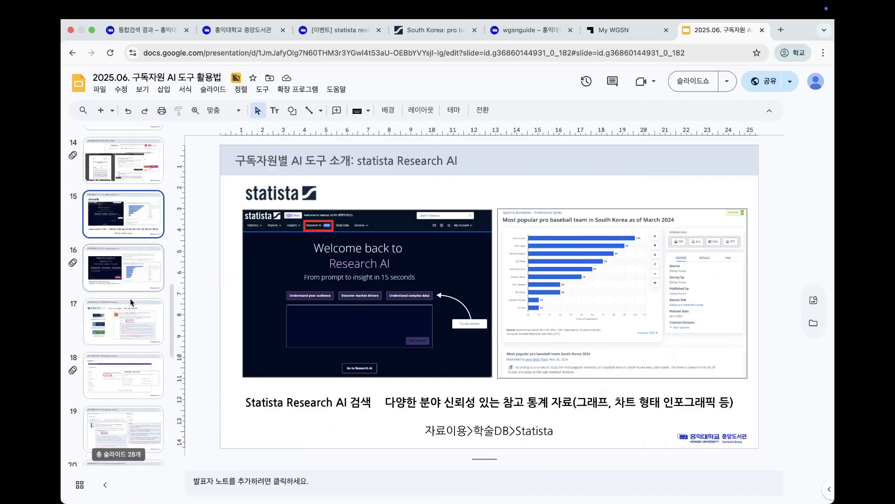
click(124, 233)
click(125, 290)
scroll(125, 289, down, 2)
click(125, 287)
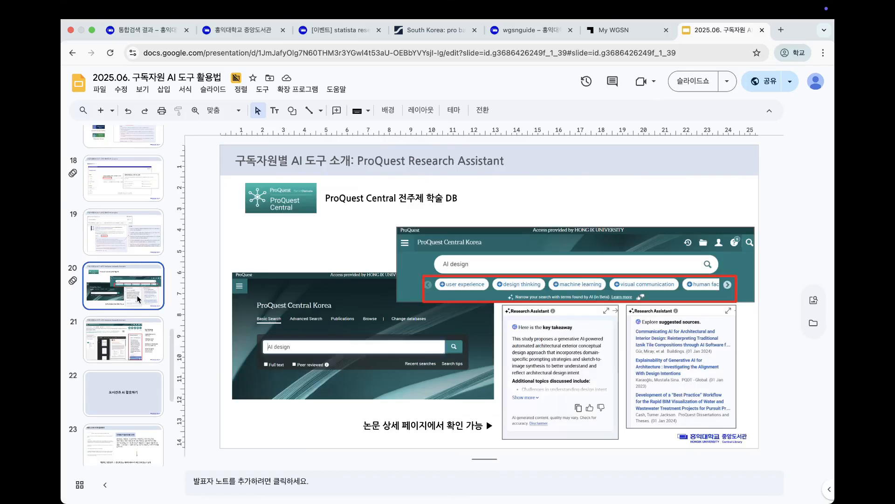
Switch to the library homepage, open the 학술 DB list and filter it to databases starting with P
click(265, 31)
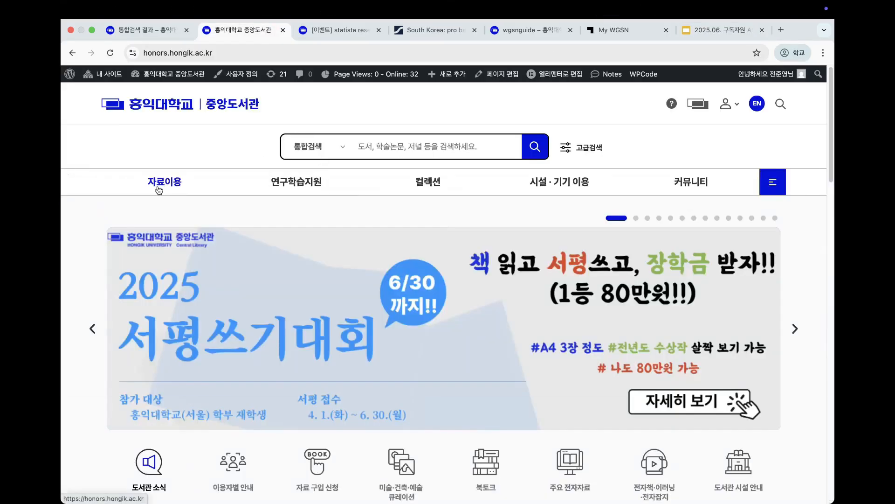
mouse_move(220, 195)
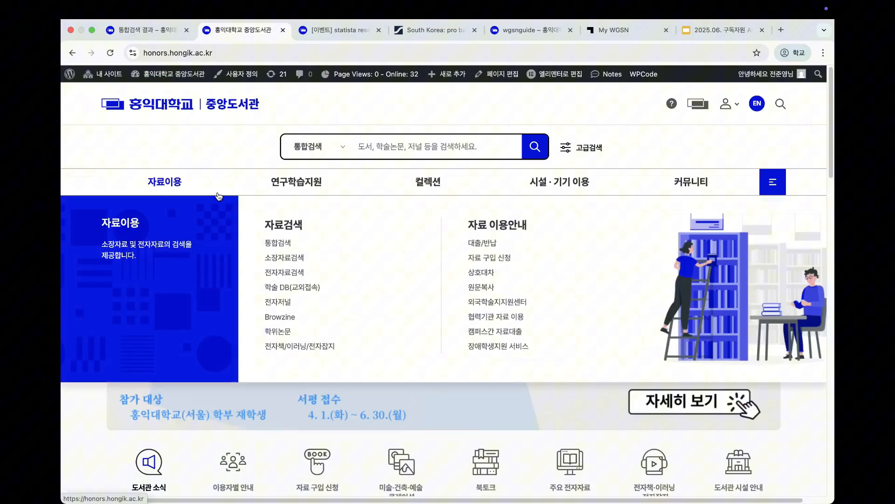
click(288, 288)
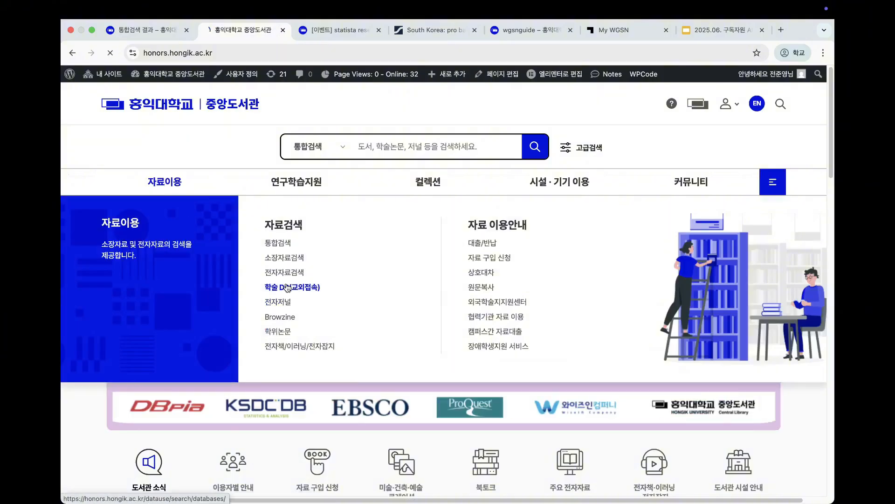
scroll(466, 317, down, 2)
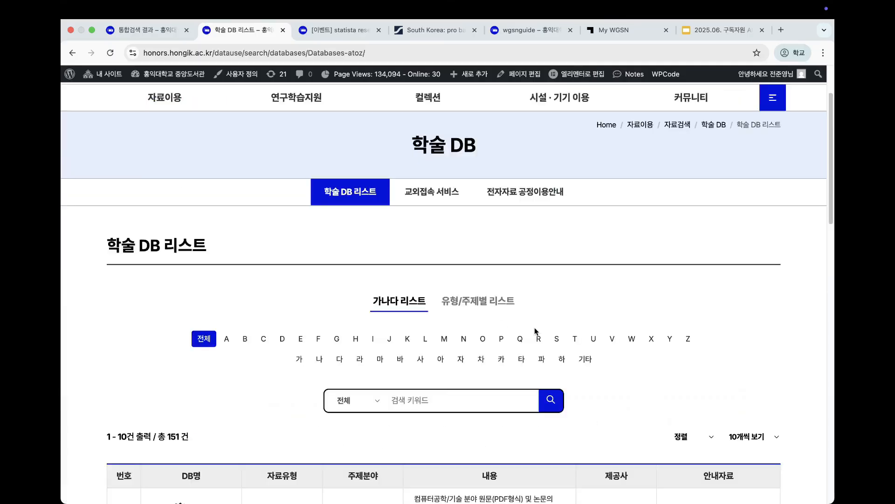
click(500, 339)
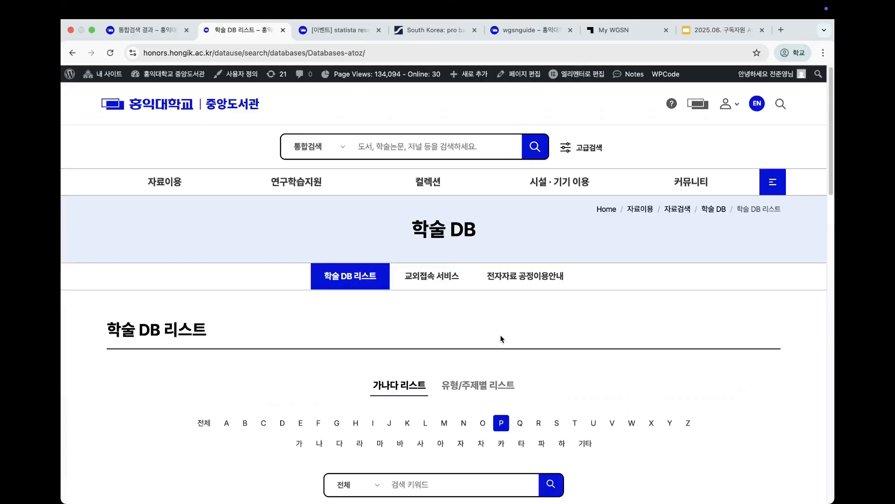
Open ProQuest Central from the database list, allowing all cookies and dismissing the Quick Search walkthrough
scroll(495, 333, down, 8)
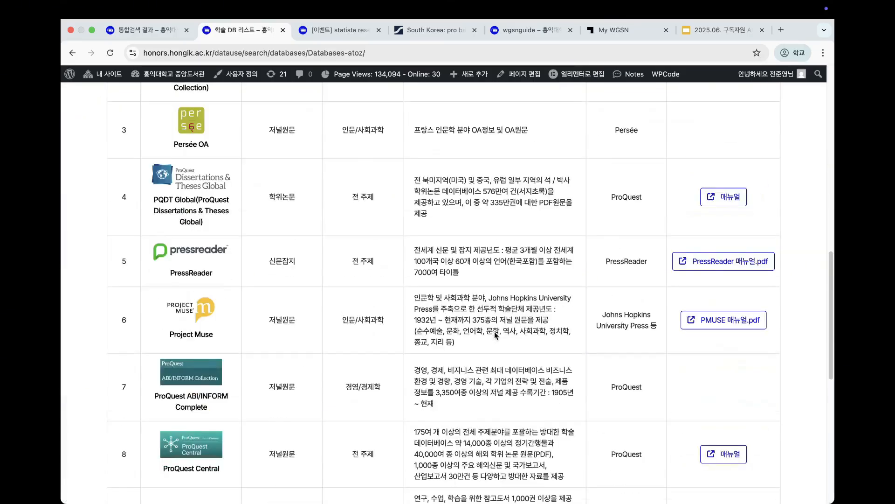
scroll(495, 331, down, 2)
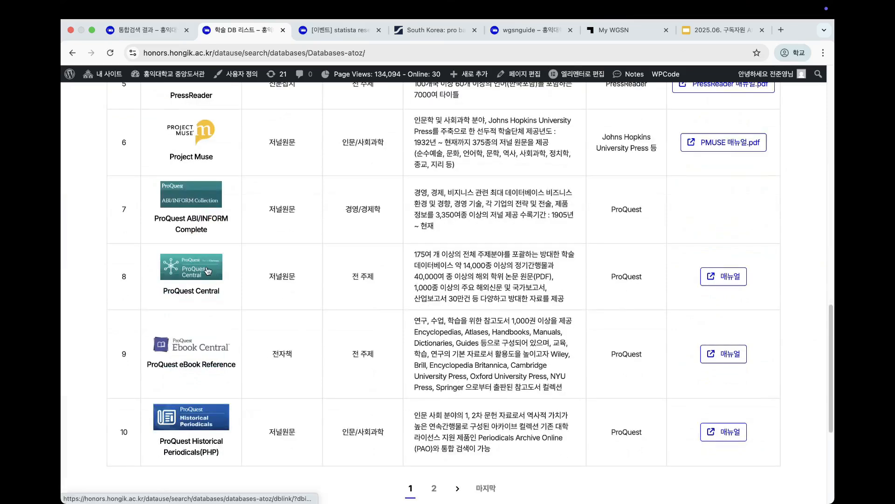
click(208, 270)
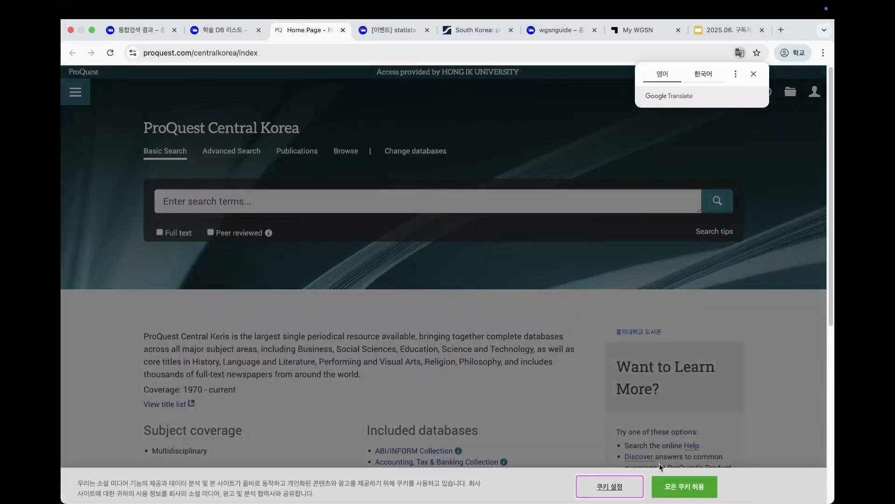
click(684, 486)
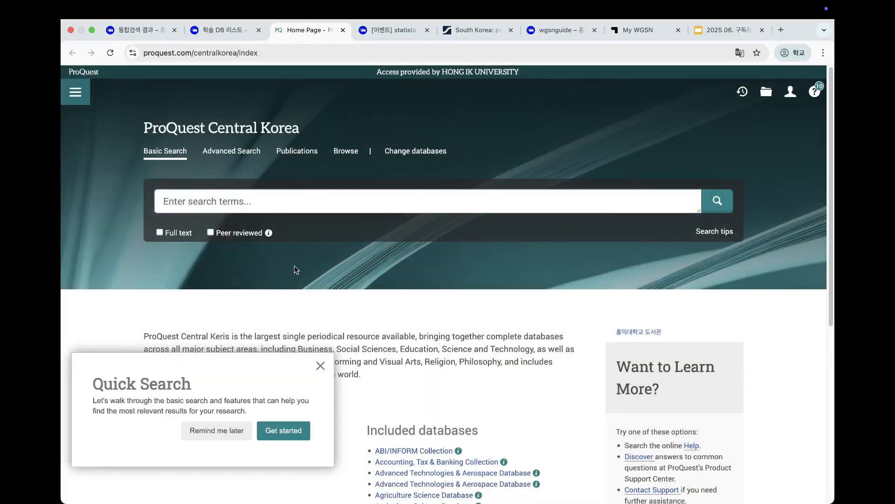
click(319, 366)
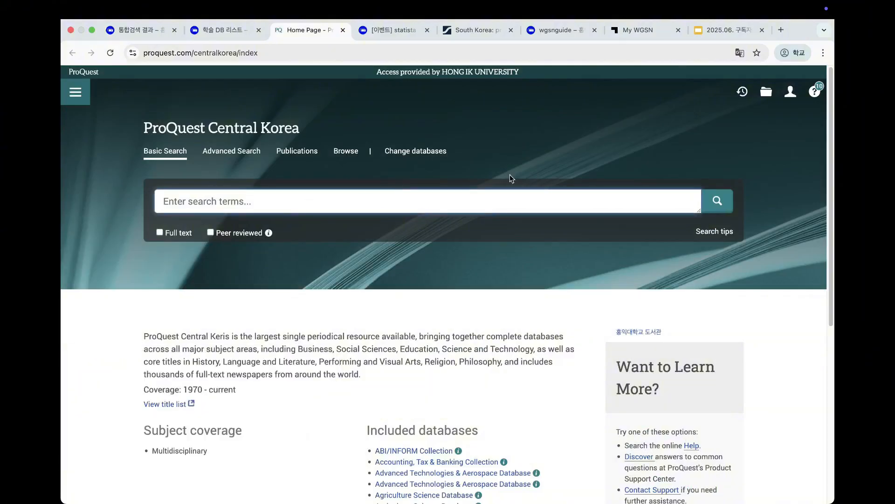
Search ProQuest Central Korea for ai design
text(ai)
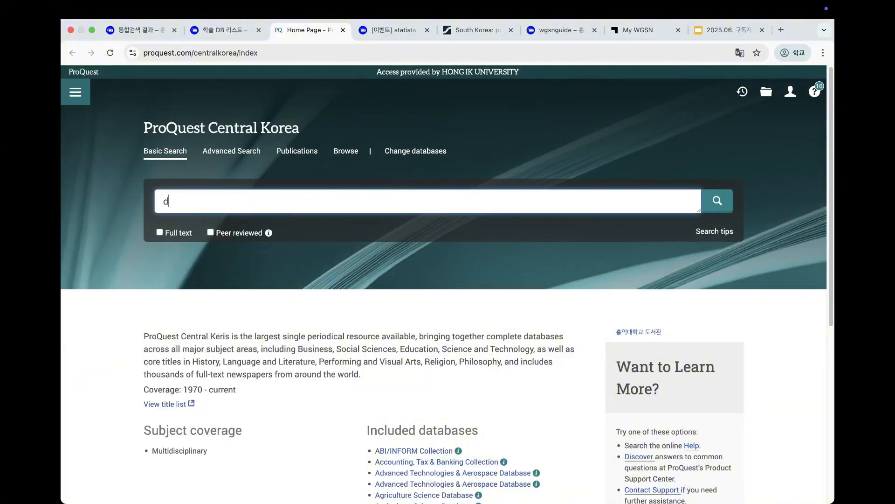
text( des)
key(BackSpace)
text(design)
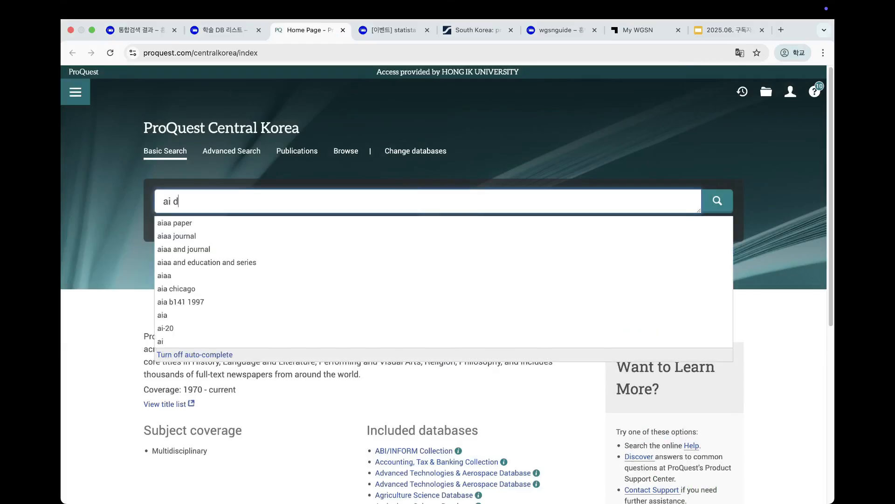
key(Return)
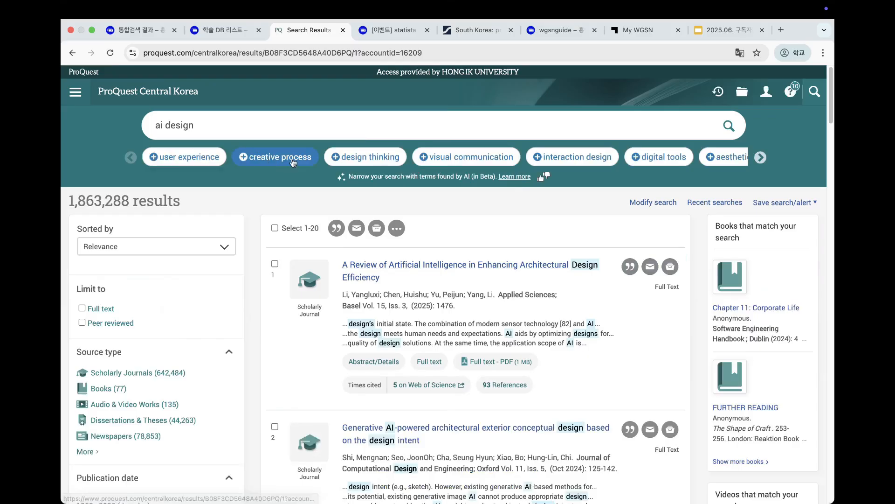
Browse the AI-suggested terms and narrow the ai design search with visual communication
click(753, 160)
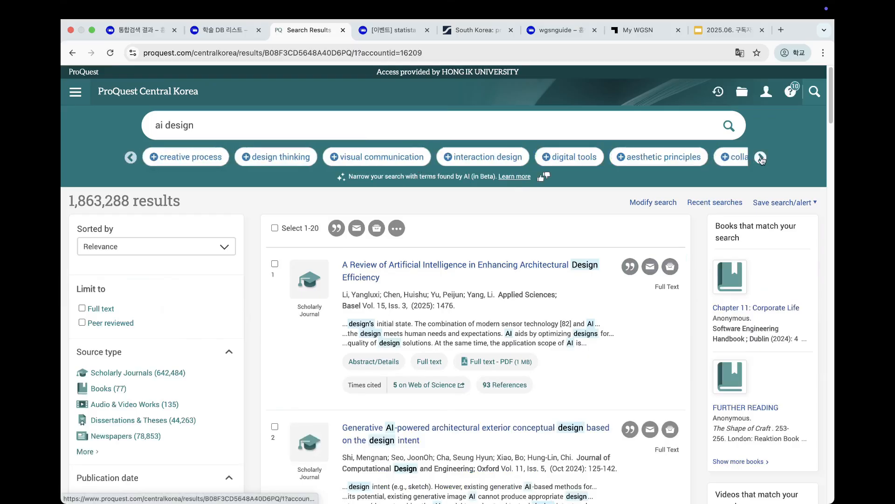
click(761, 159)
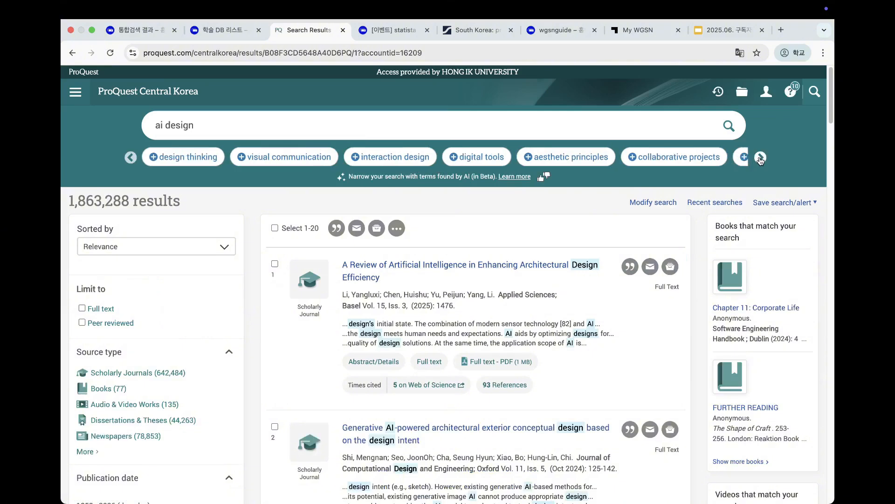
click(302, 159)
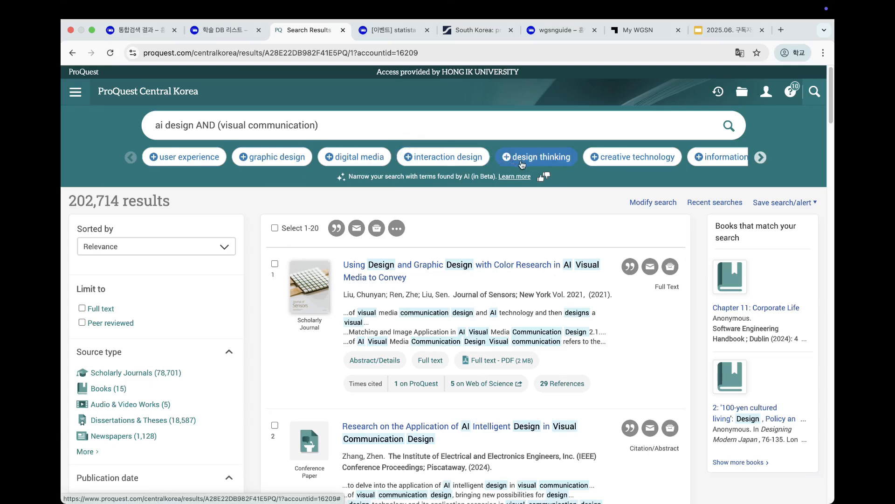
Open the article Using Design and Graphic Design with Color Research in AI Visual Media to Convey and view its Research Assistant suggestions
scroll(596, 254, down, 2)
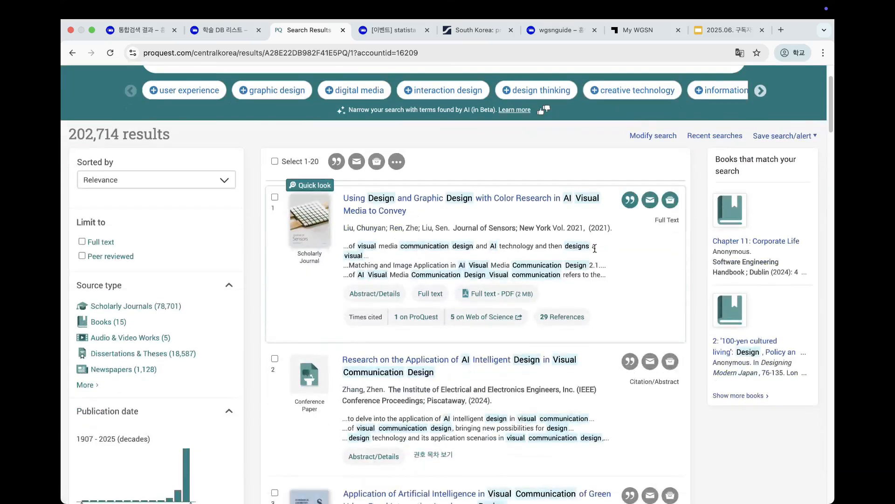
scroll(595, 249, up, 1)
click(404, 249)
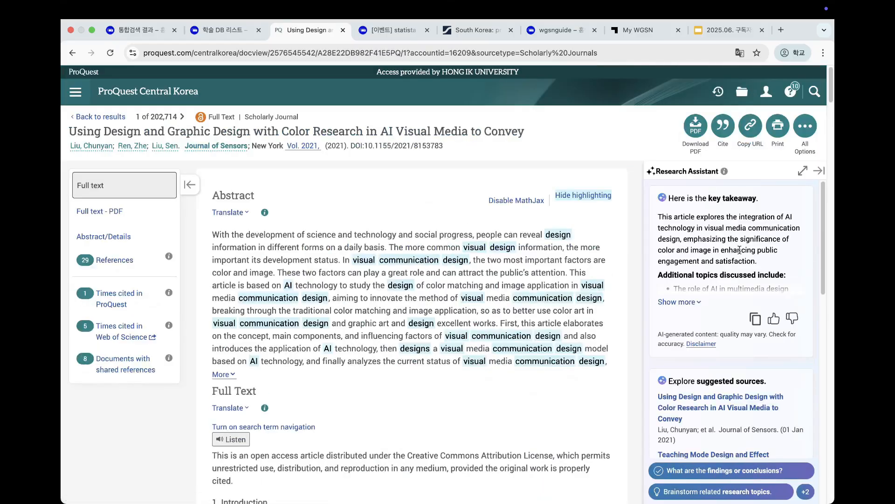
scroll(739, 250, down, 5)
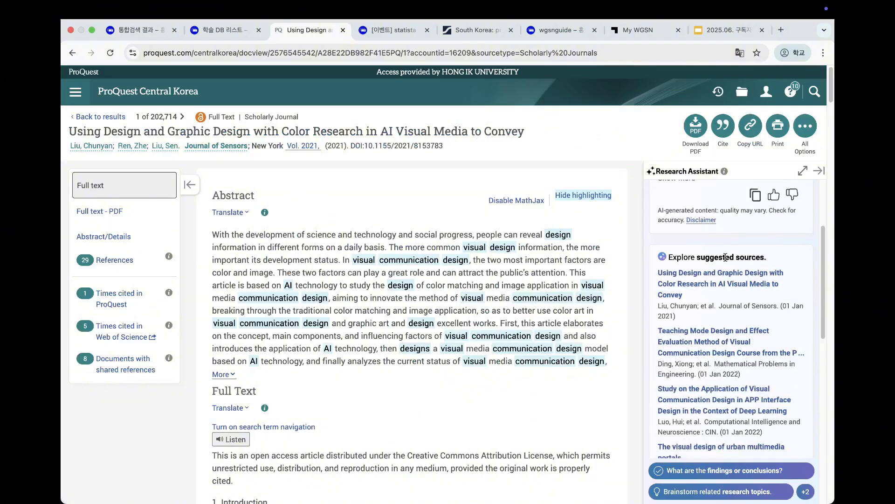
Look through the article's suggested sources and indexing terms, and ask the Research Assistant for its findings or conclusions
scroll(725, 257, down, 8)
scroll(721, 250, up, 8)
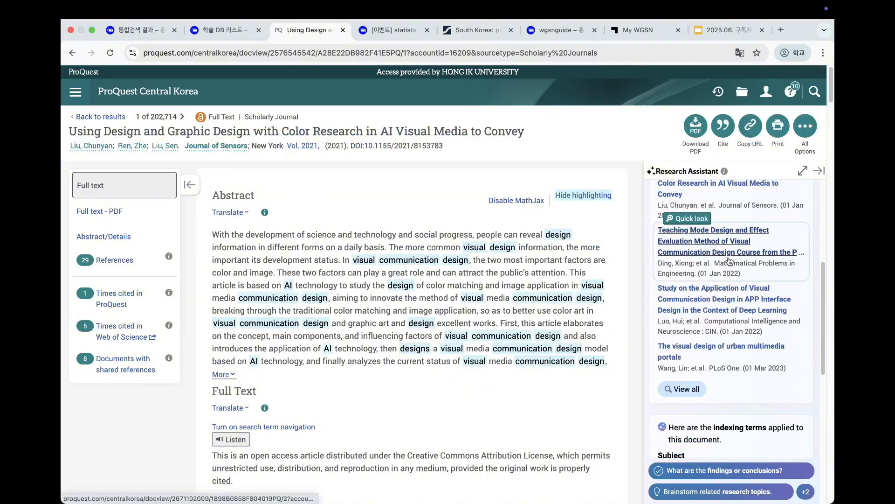
scroll(735, 313, down, 10)
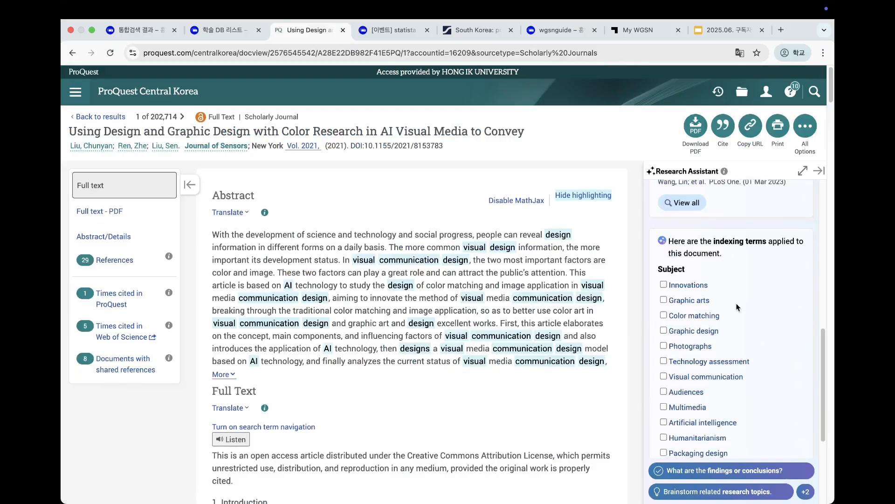
scroll(735, 271, down, 10)
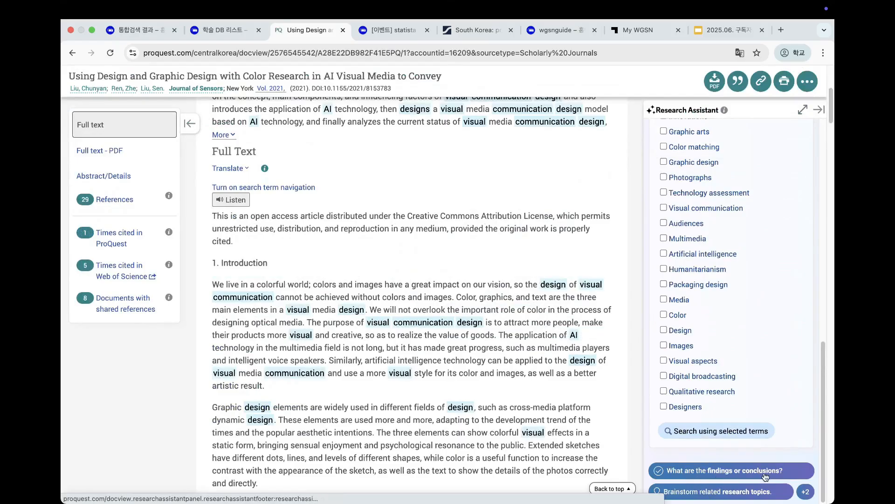
click(700, 472)
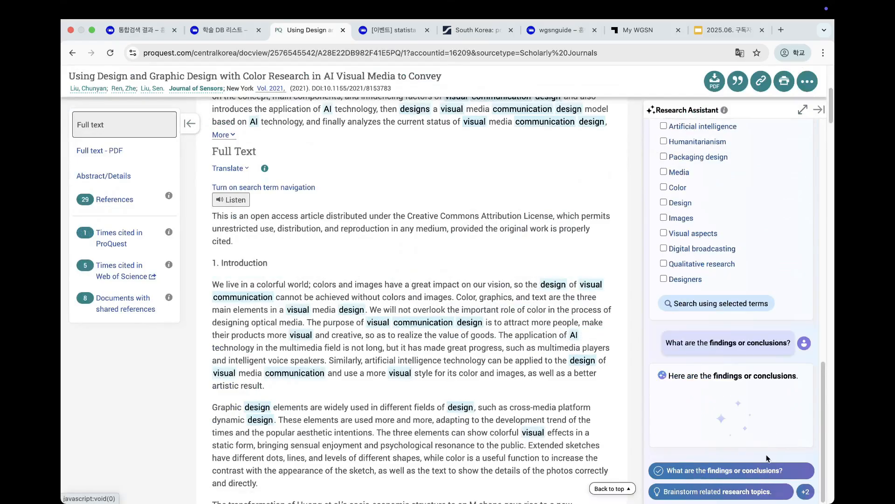
scroll(739, 293, down, 5)
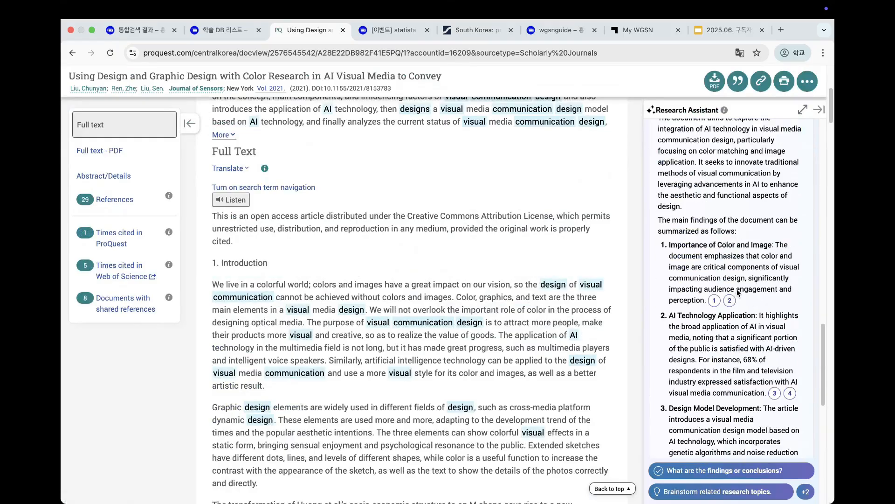
scroll(738, 292, down, 5)
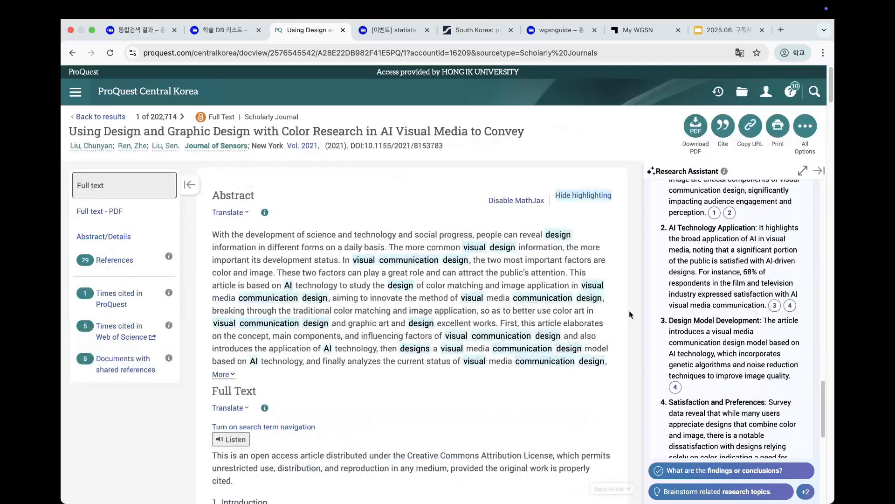
scroll(742, 316, down, 5)
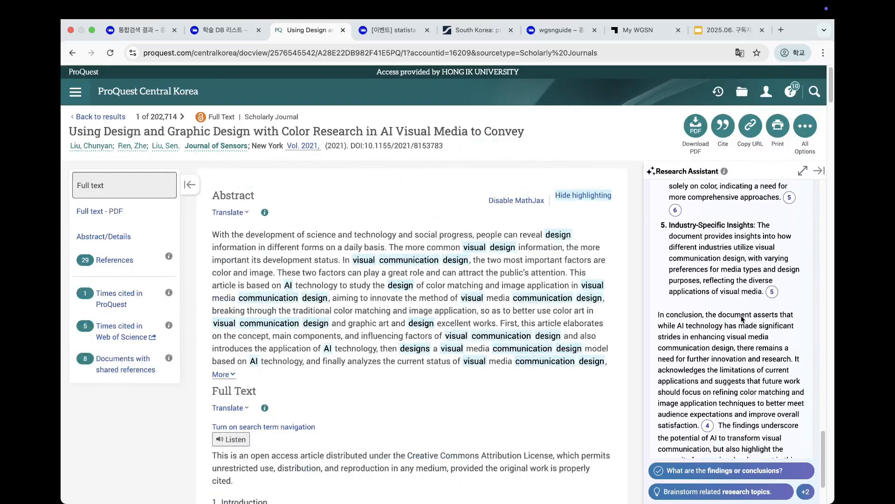
click(723, 480)
scroll(714, 310, up, 10)
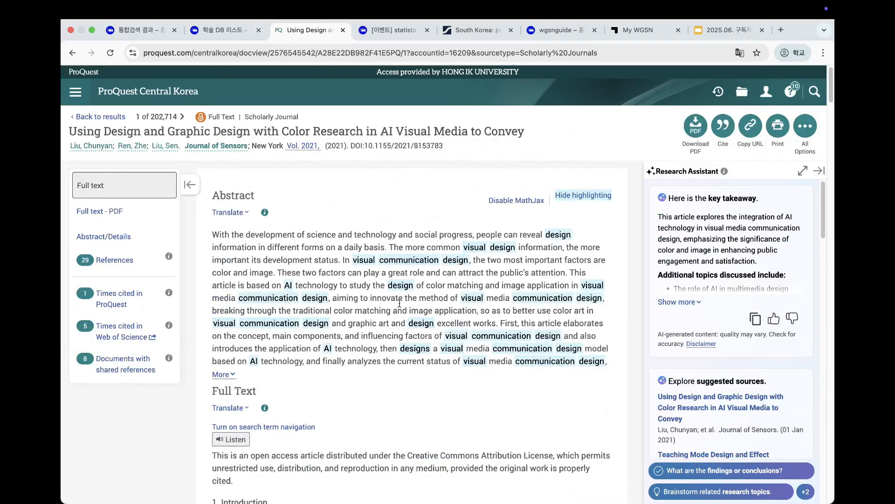
scroll(400, 303, down, 8)
scroll(406, 311, up, 8)
Switch to the Google Slides presentation and show the ProQuest Research Assistant slide 21, followed by the EBSCO AI Insights slide 17
click(715, 30)
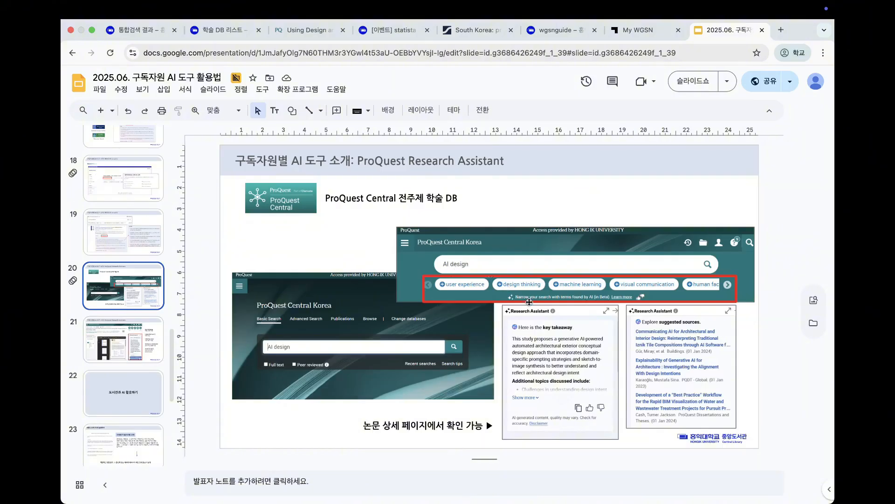
click(112, 329)
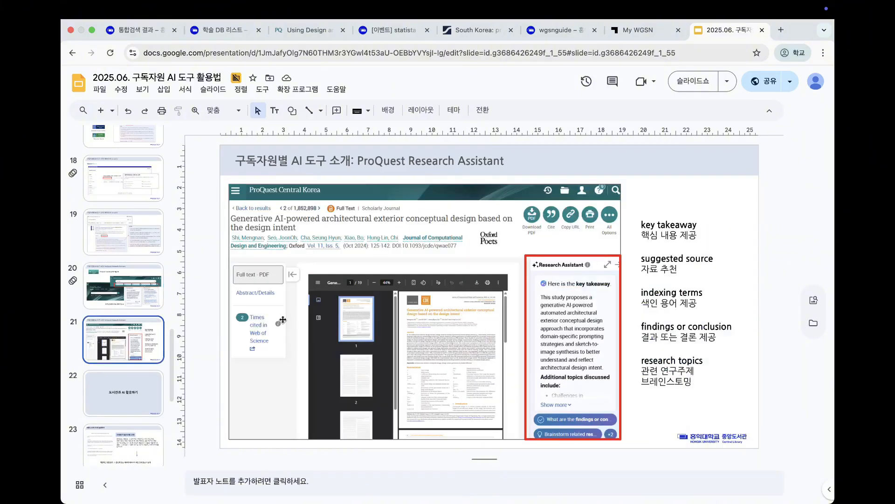
scroll(138, 233, up, 3)
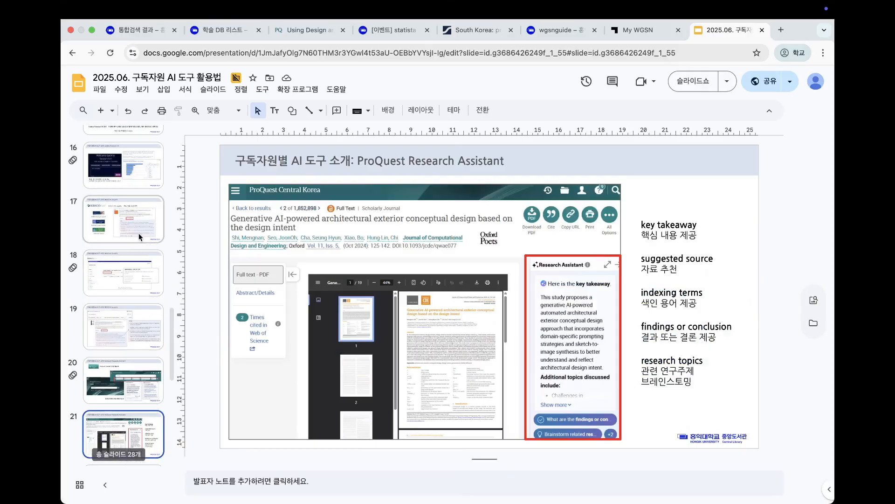
click(139, 233)
click(133, 289)
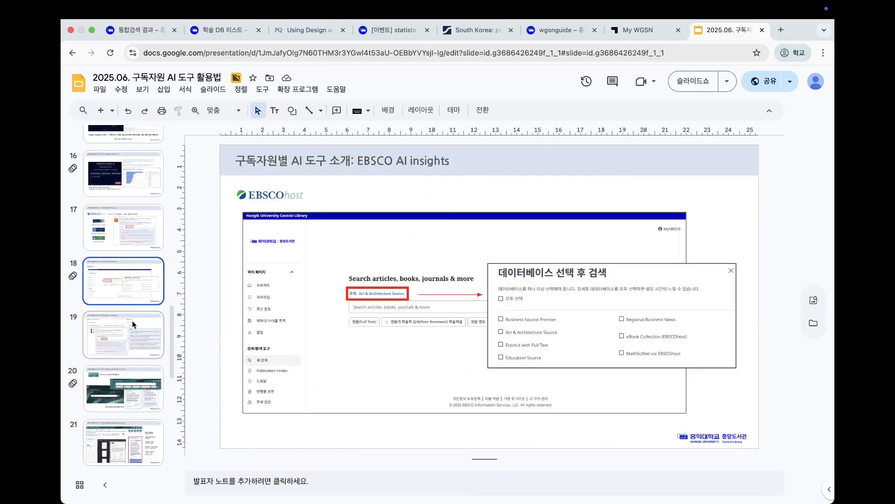
key(Up)
key(Up)
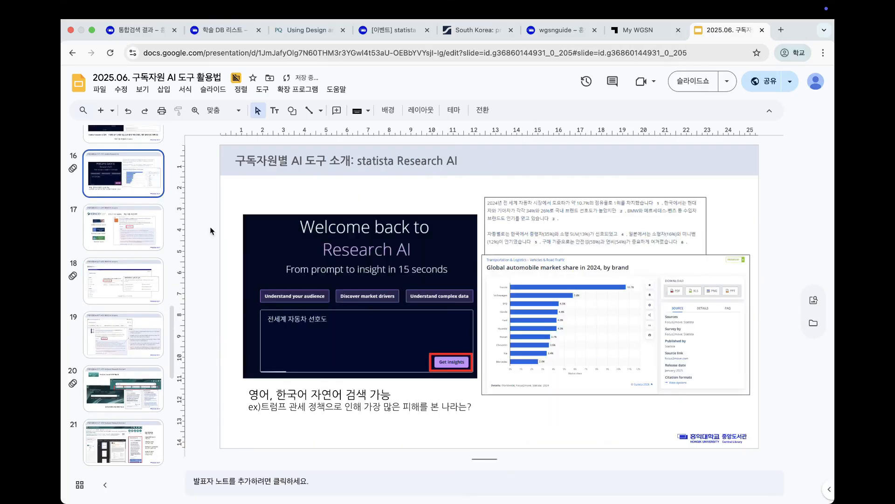
key(Down)
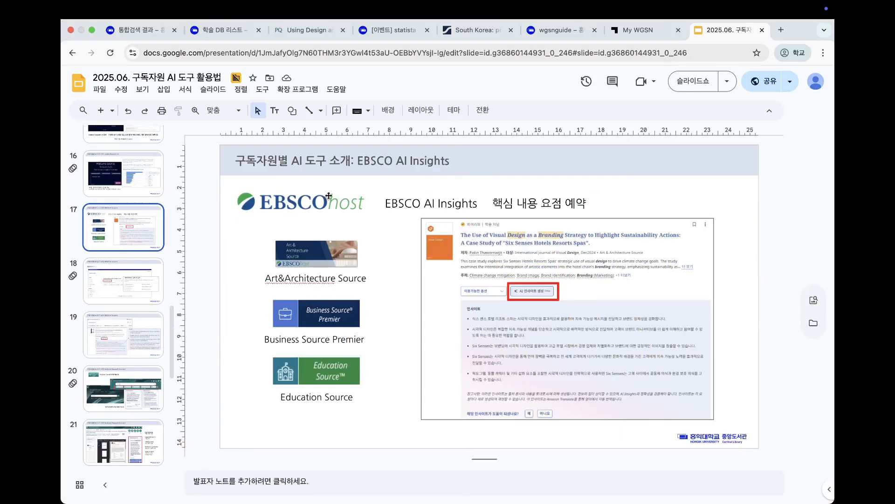
Return to the library's academic database list and show the databases starting with E
click(221, 32)
scroll(246, 168, up, 15)
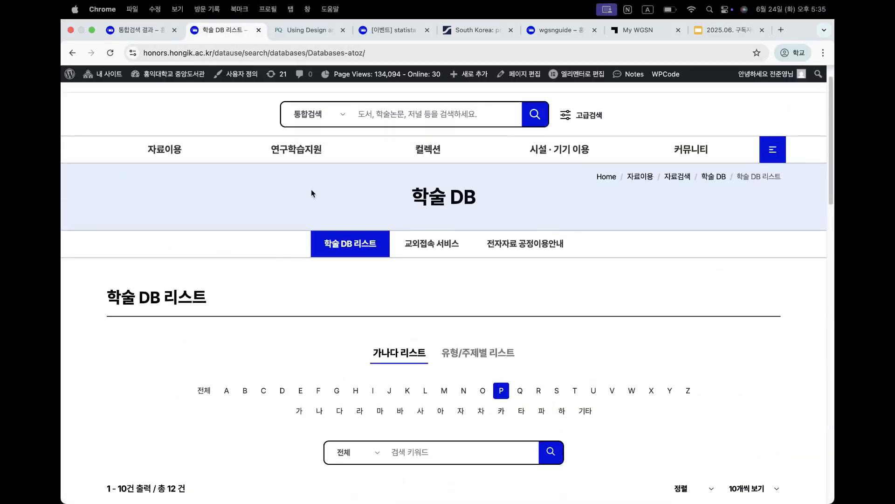
click(179, 154)
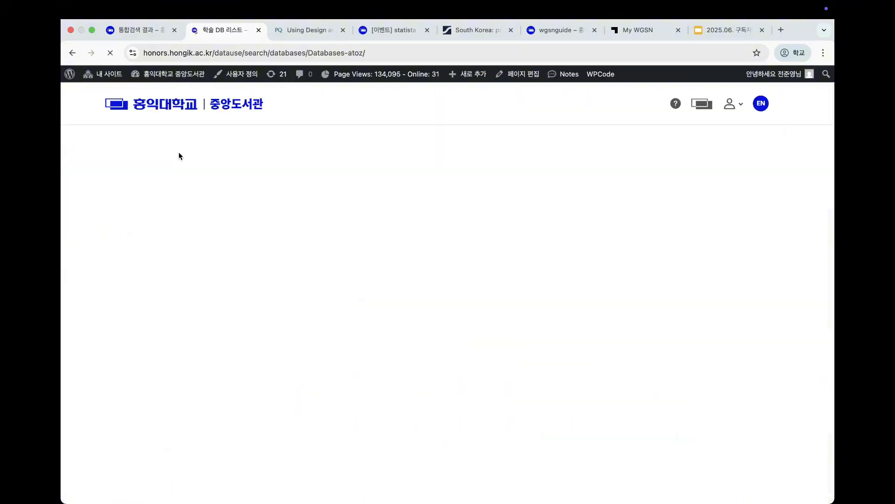
scroll(365, 301, down, 4)
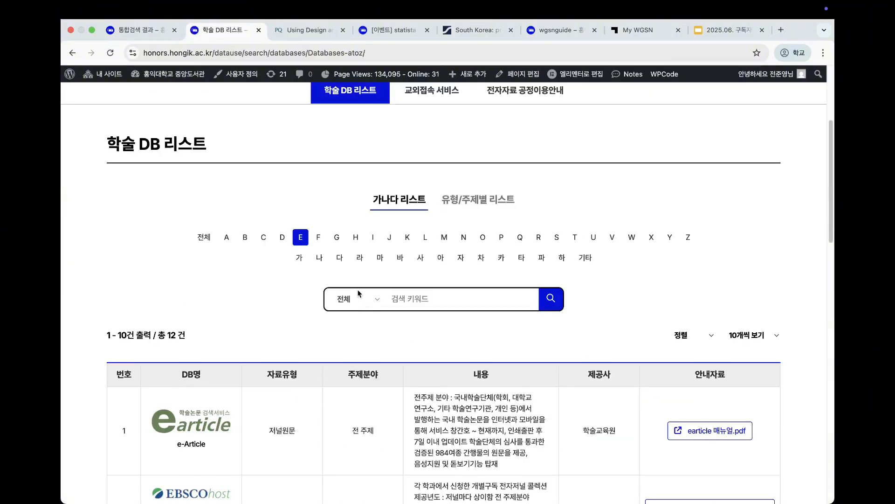
Open Education Source from the EBSCO databases in the list, closing the ProQuest article tab and rejecting all cookies
scroll(359, 293, down, 4)
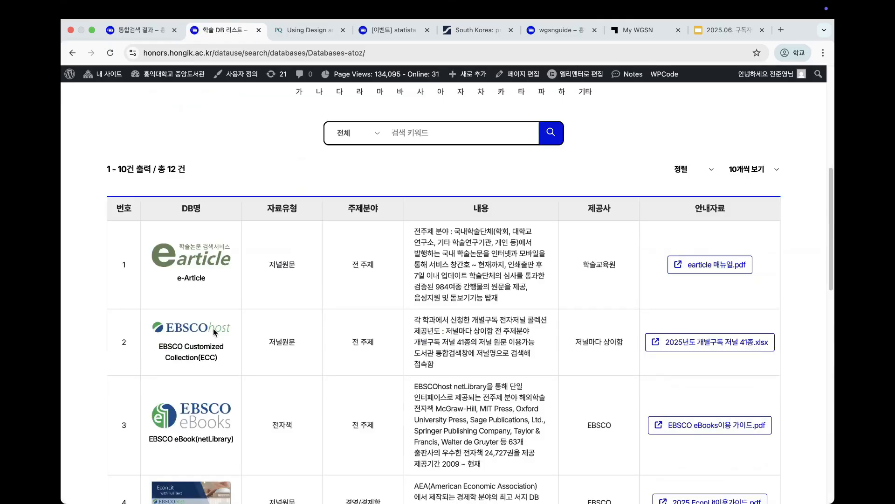
scroll(183, 330, down, 4)
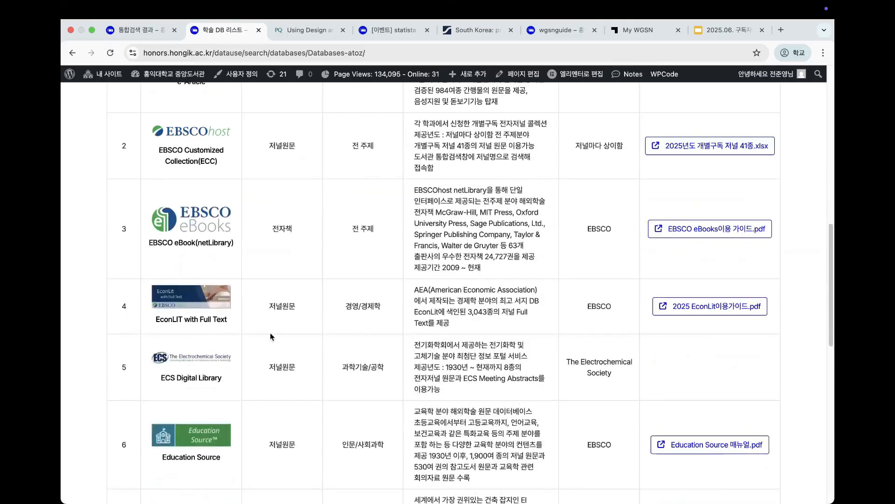
scroll(250, 334, up, 7)
scroll(250, 334, down, 10)
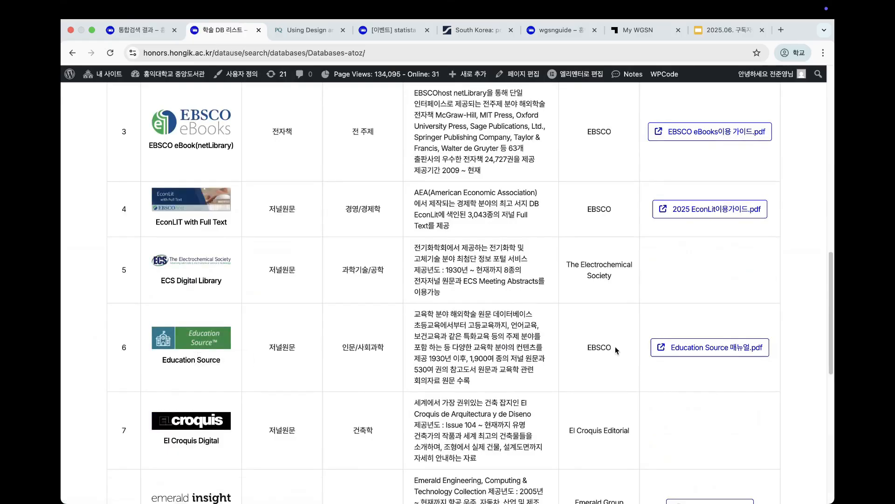
drag(619, 350, 586, 353)
click(206, 345)
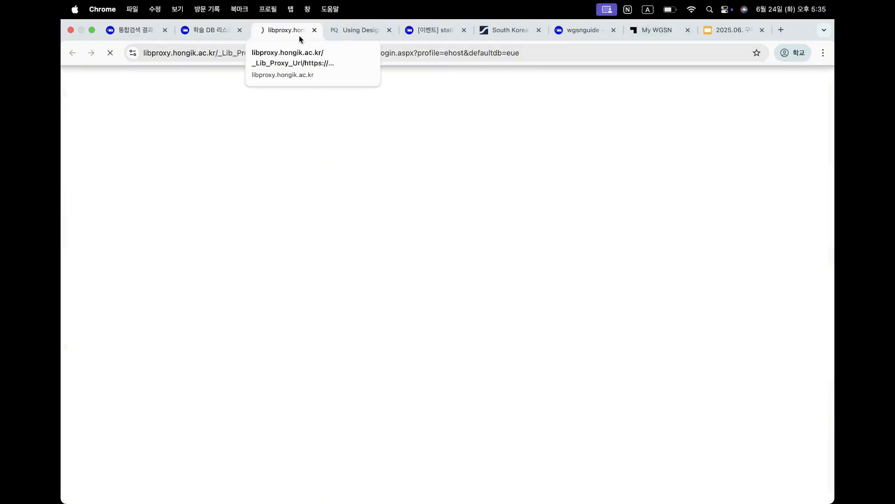
click(389, 30)
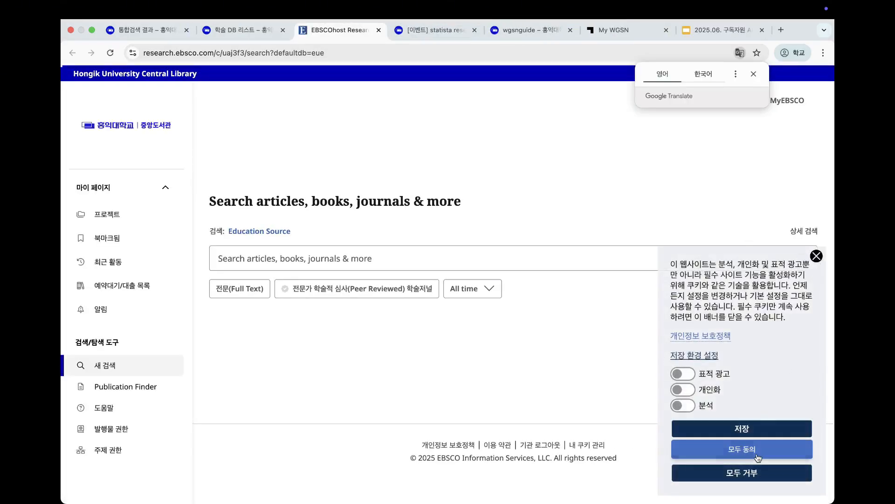
click(753, 475)
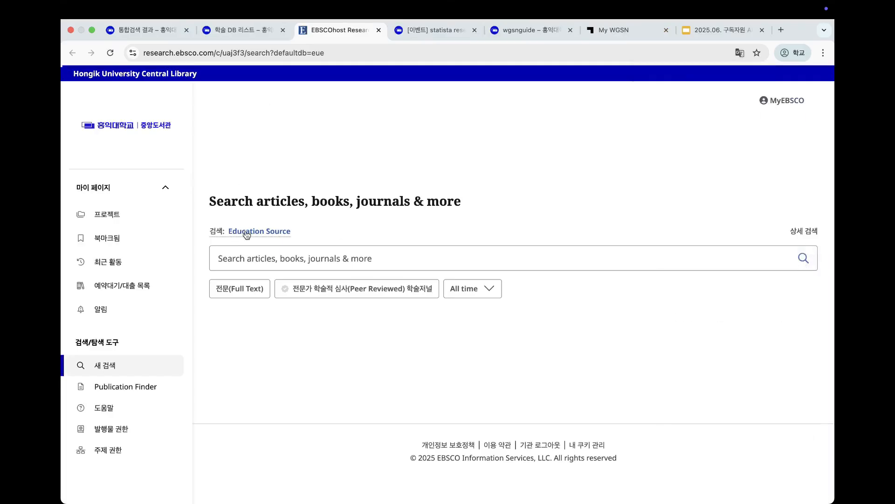
View the databases selectable for the EBSCOhost search and the note on response time, keeping Education Source as the selection
click(261, 231)
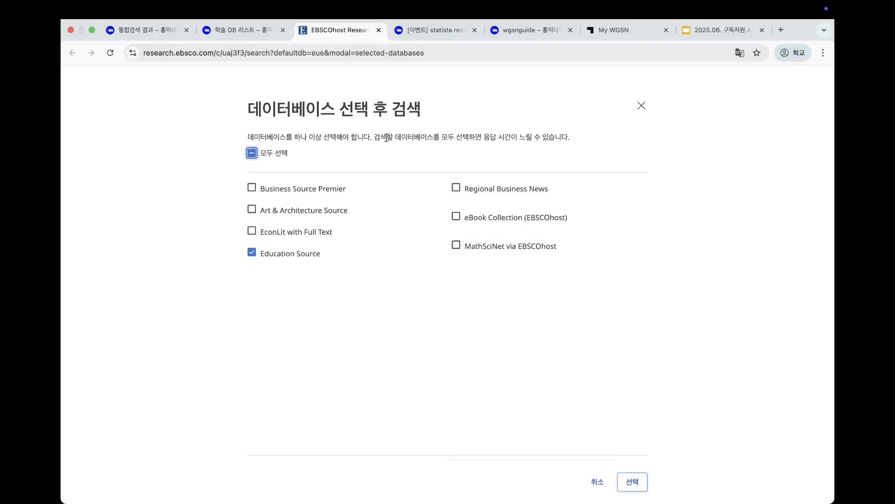
drag(375, 139, 525, 138)
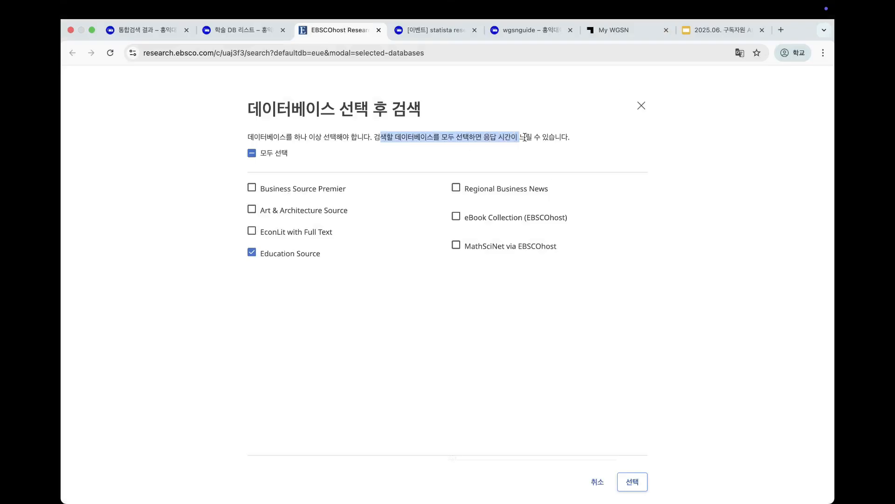
click(626, 103)
click(640, 105)
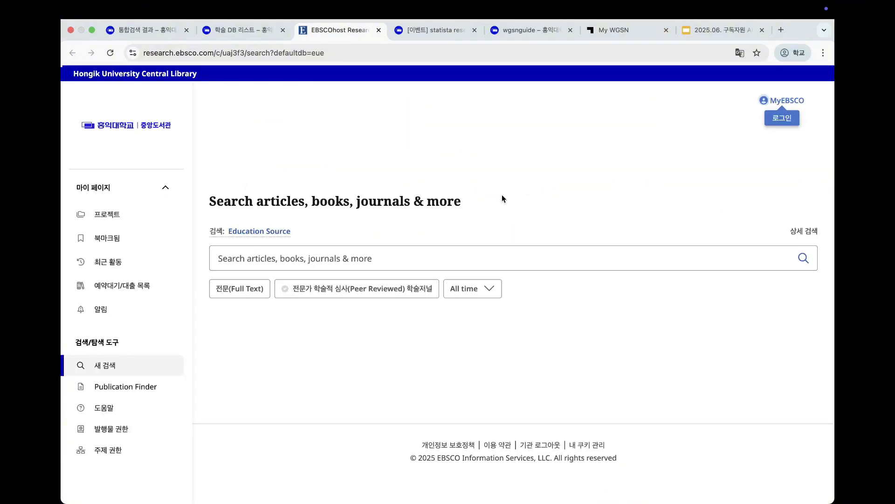
Search Education Source for the suggested term ai education
click(408, 260)
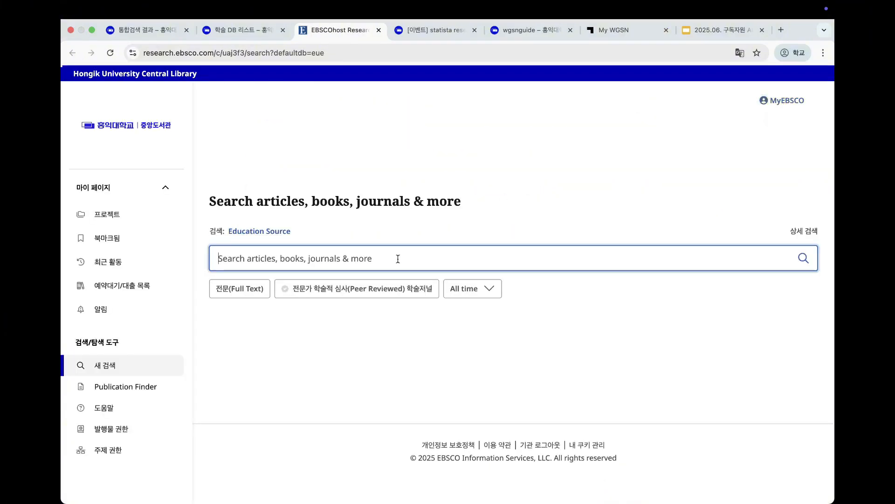
text(i d)
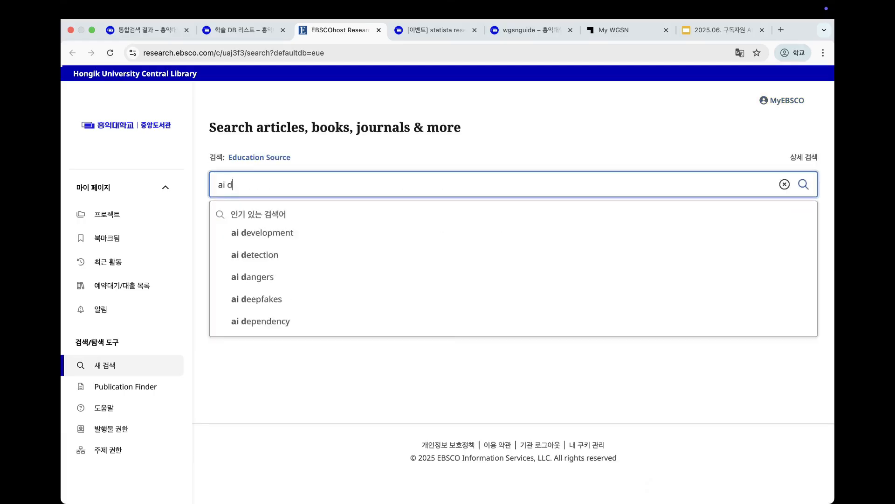
key(BackSpace)
text(edu)
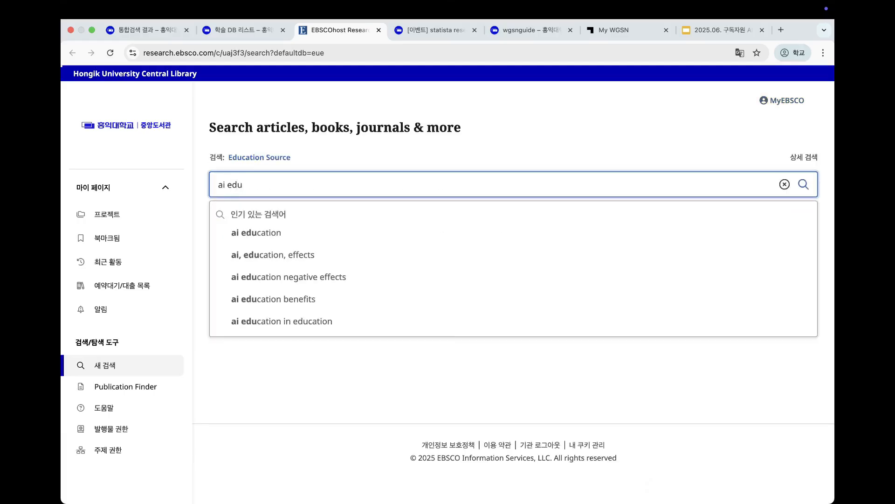
click(315, 235)
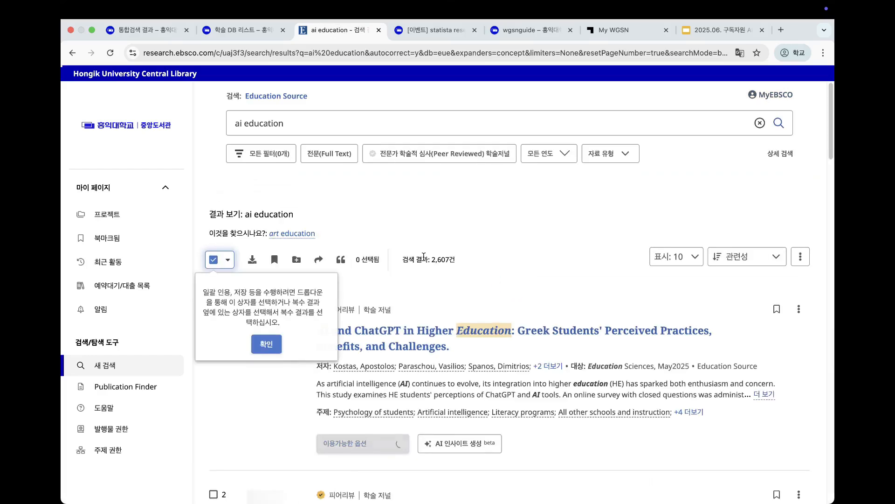
Generate AI insights for the first result, on ChatGPT in Higher Education and Greek students' perceptions, and read them
scroll(502, 325, down, 3)
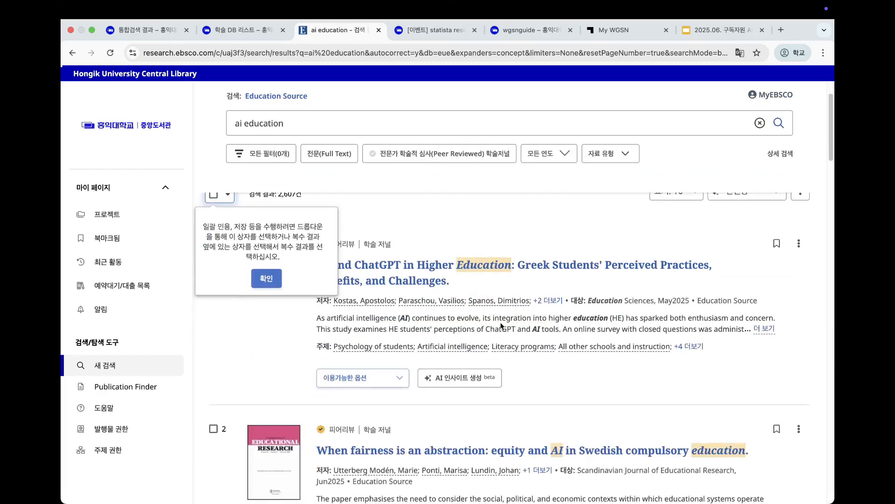
scroll(502, 325, down, 2)
click(479, 324)
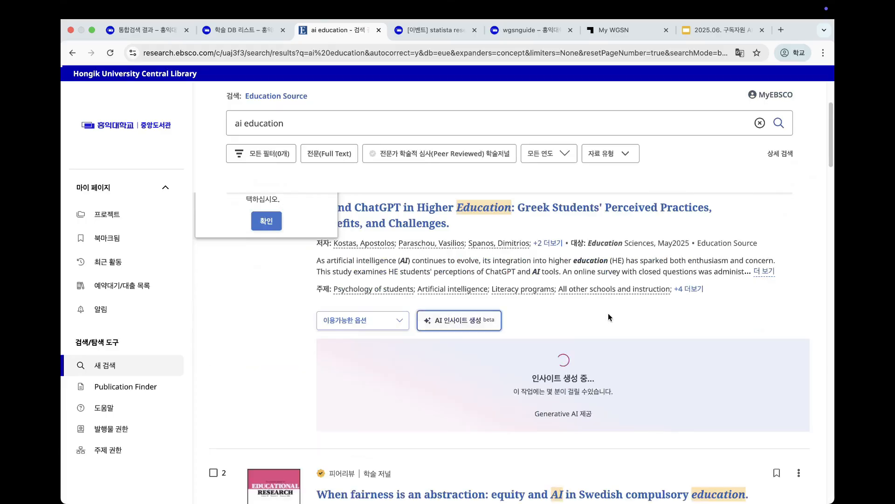
scroll(482, 319, up, 1)
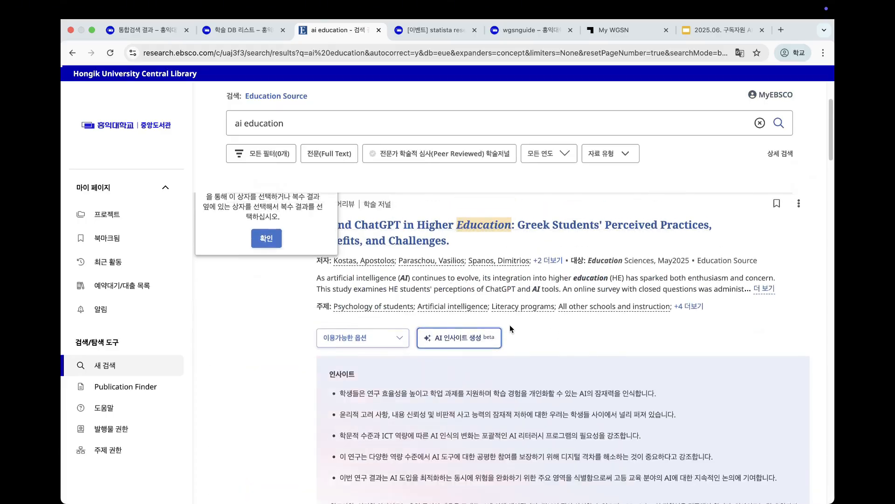
scroll(510, 327, down, 3)
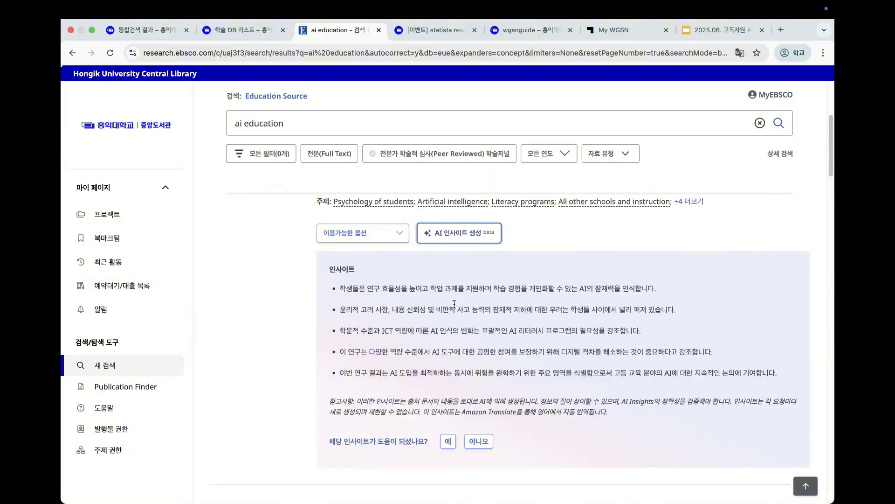
scroll(526, 310, up, 3)
scroll(535, 309, down, 3)
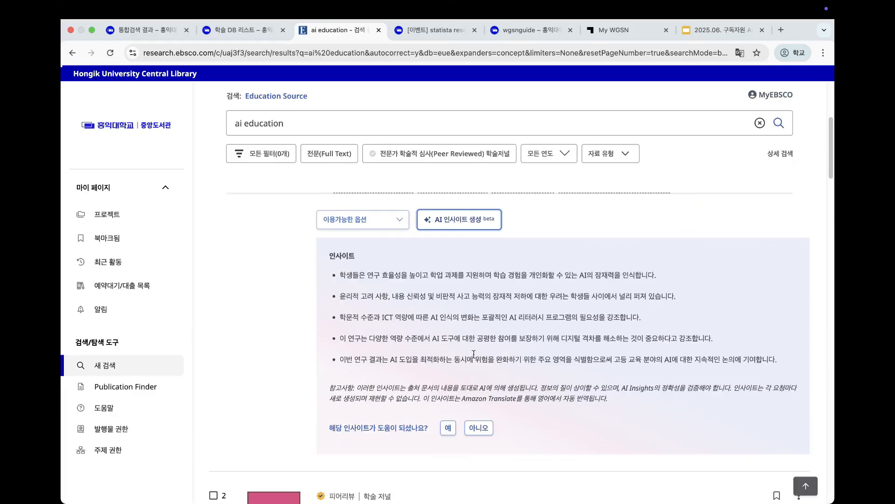
Look through the first three ai education results and return to the first result's generated insights
scroll(533, 309, up, 3)
scroll(533, 309, down, 5)
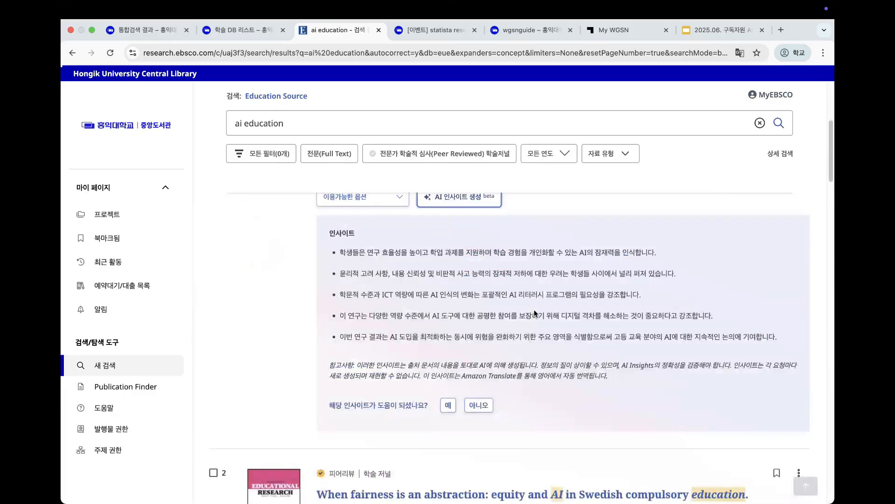
scroll(536, 313, down, 5)
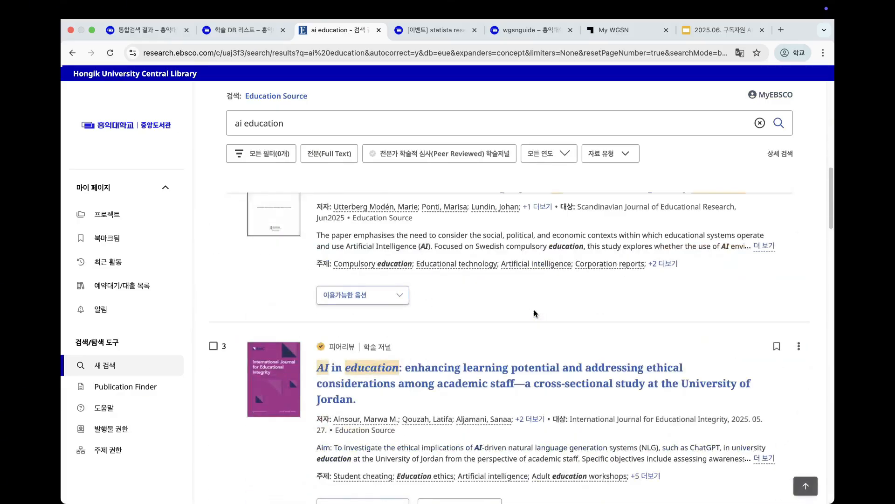
scroll(535, 313, up, 10)
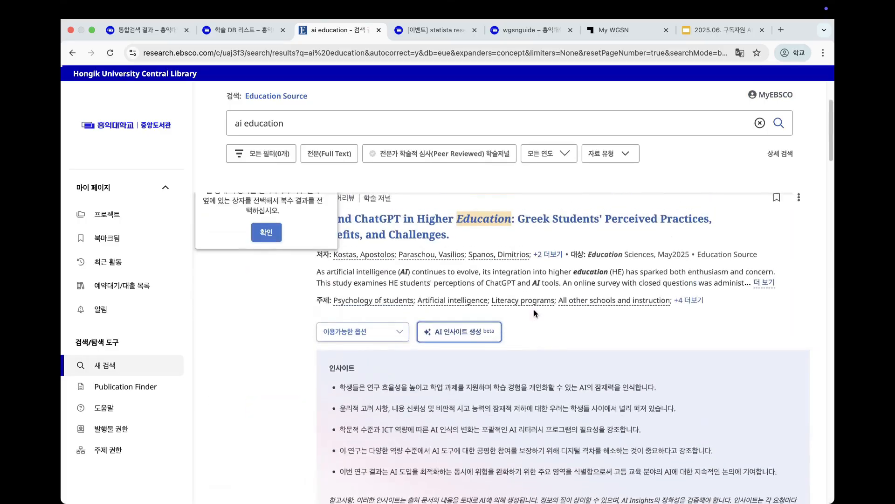
scroll(534, 309, up, 2)
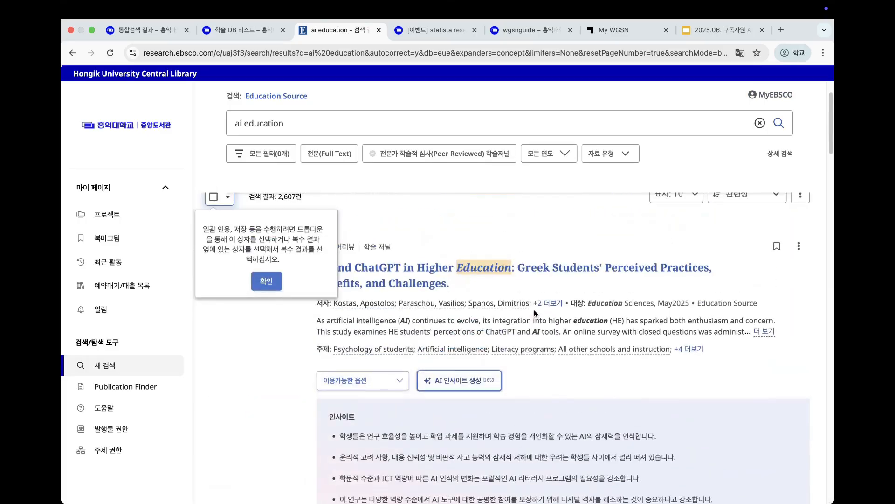
Switch to the Google Slides deck, start the slideshow from slide 22, 도서관과 AI 활용하기, and advance to the following slide
click(721, 30)
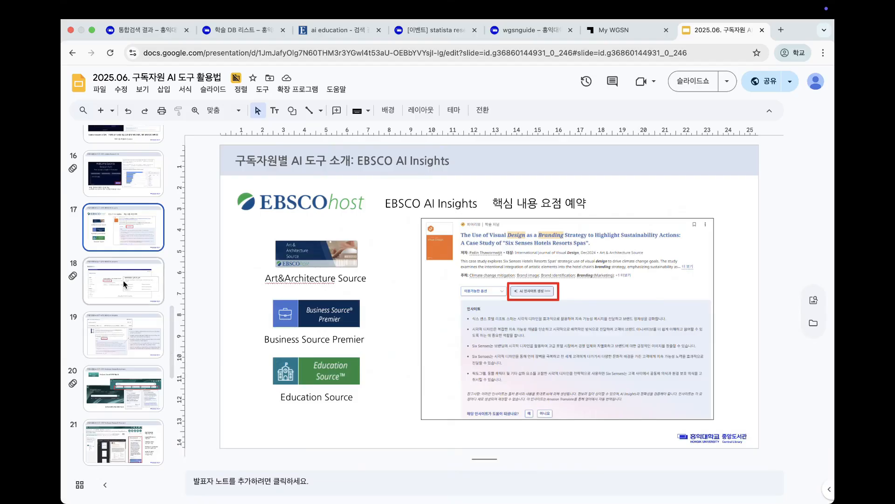
scroll(131, 329, down, 5)
click(131, 321)
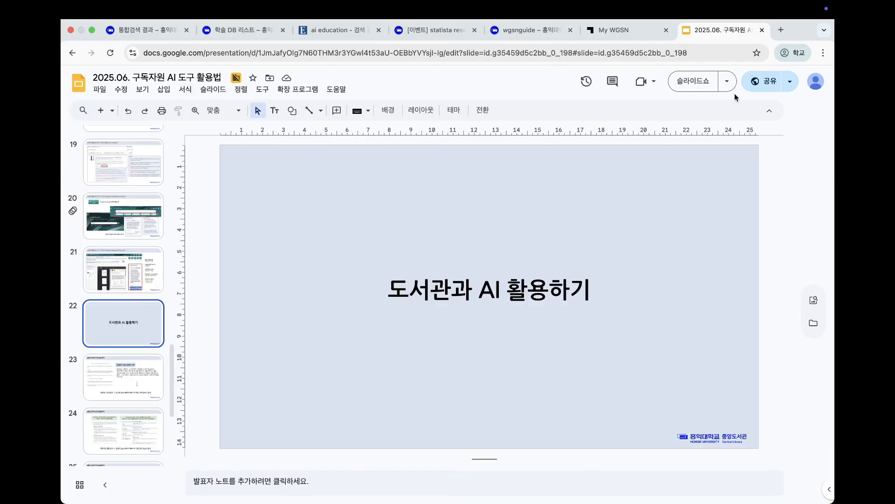
click(695, 80)
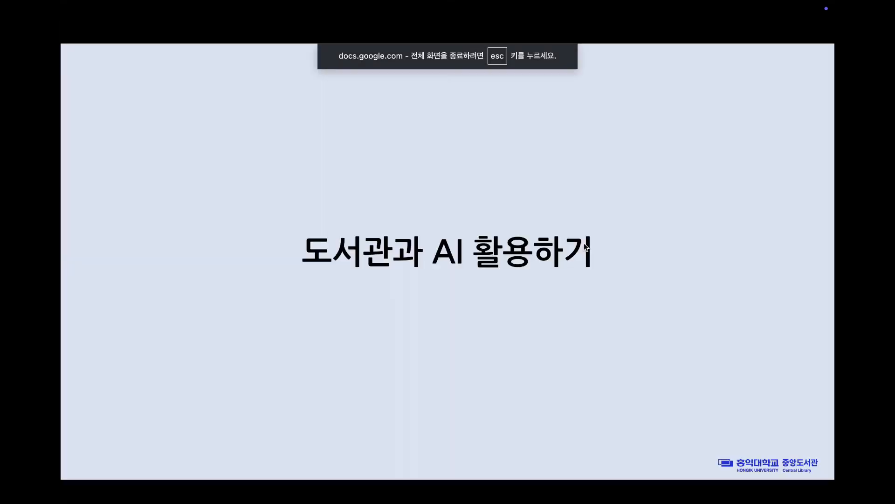
key(Right)
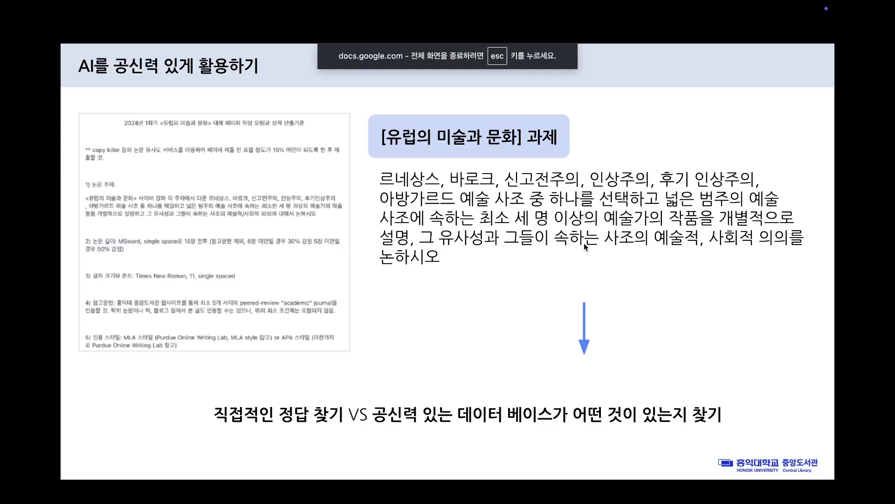